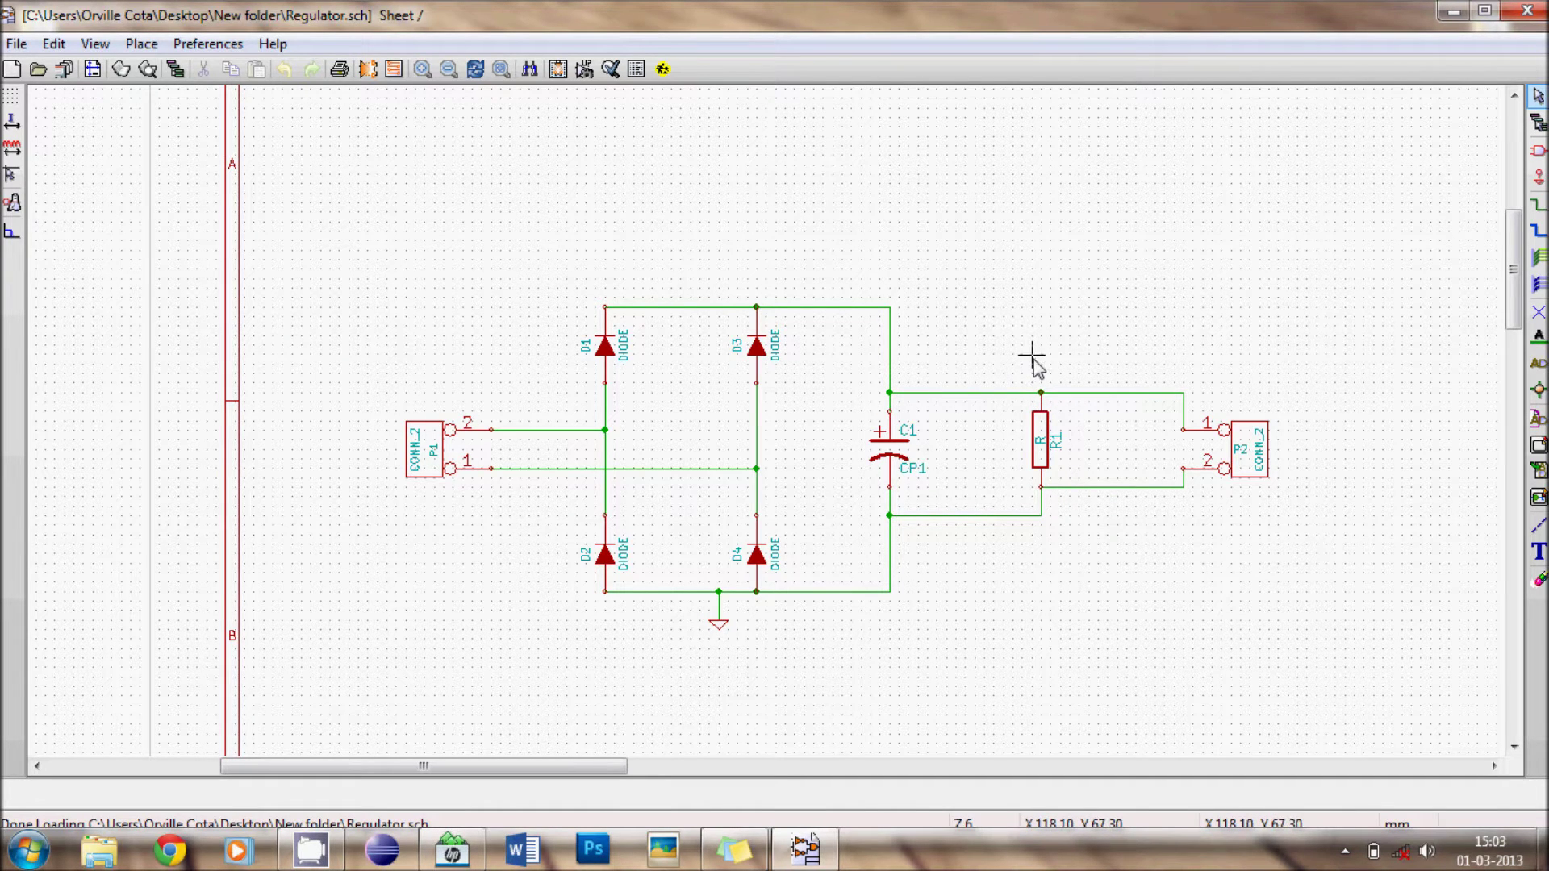
Minimise the open Regulator schematic and launch the KiCad project manager from the desktop.
{"action": "left_click", "coordinate": [1453, 11]}
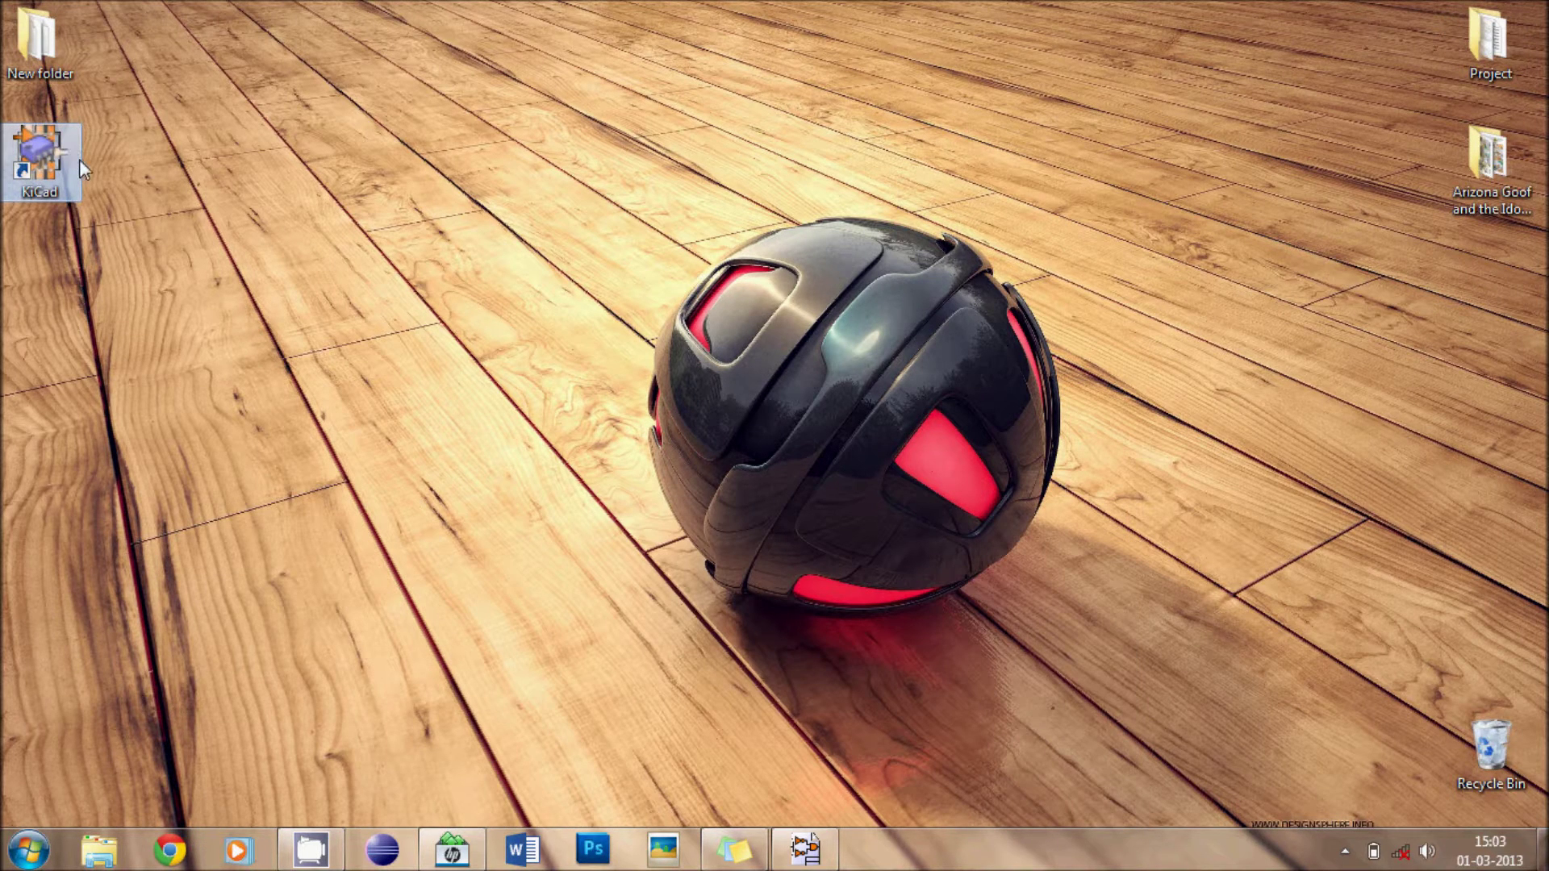
{"action": "double_click", "coordinate": [48, 171]}
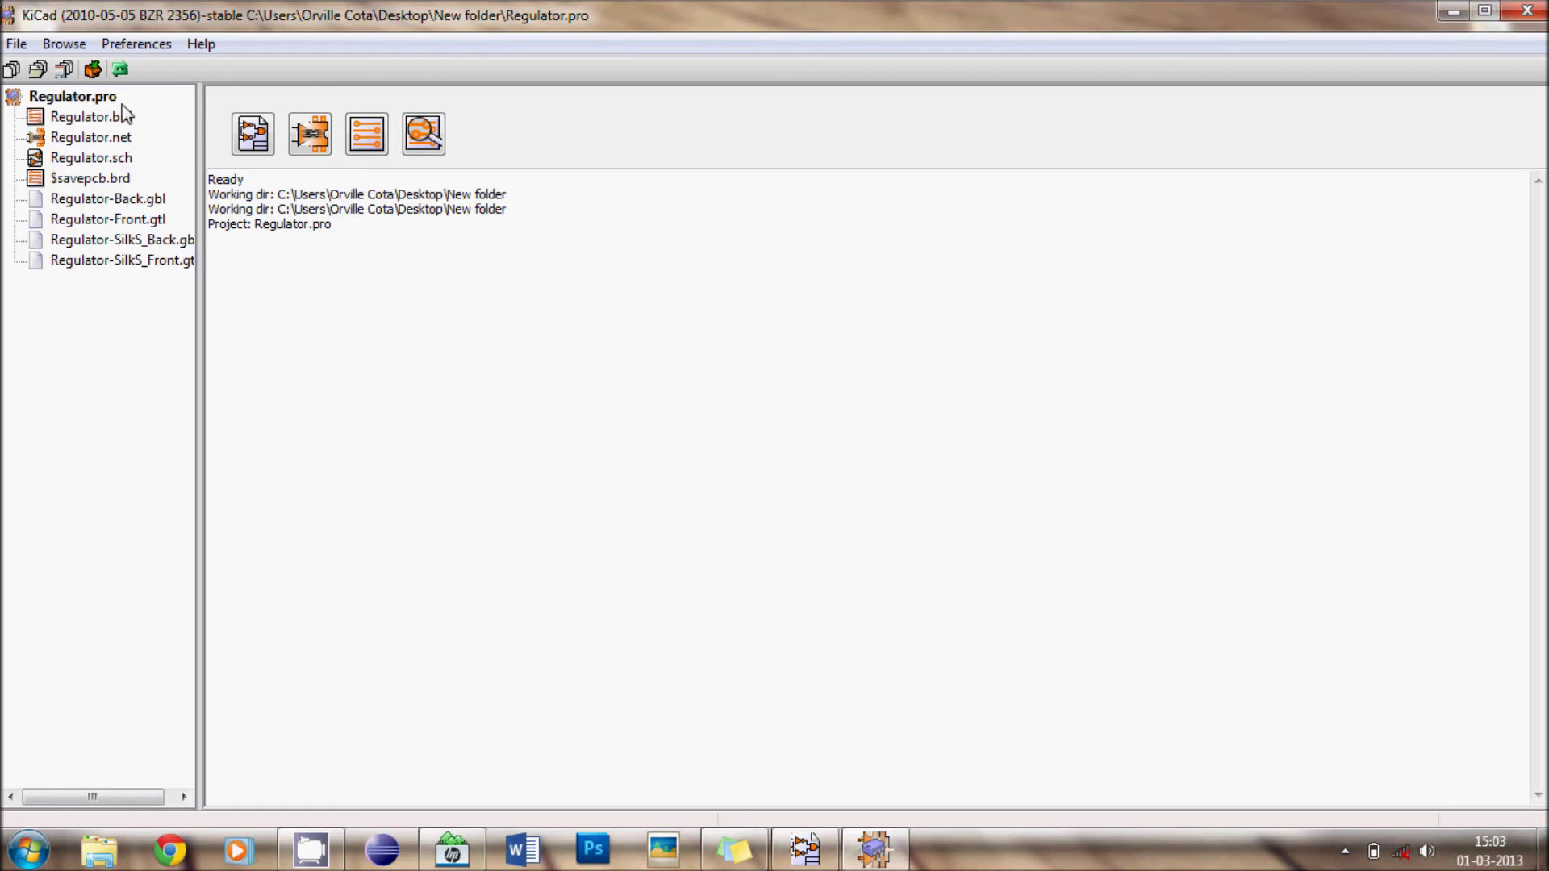
{"action": "left_click", "coordinate": [64, 43]}
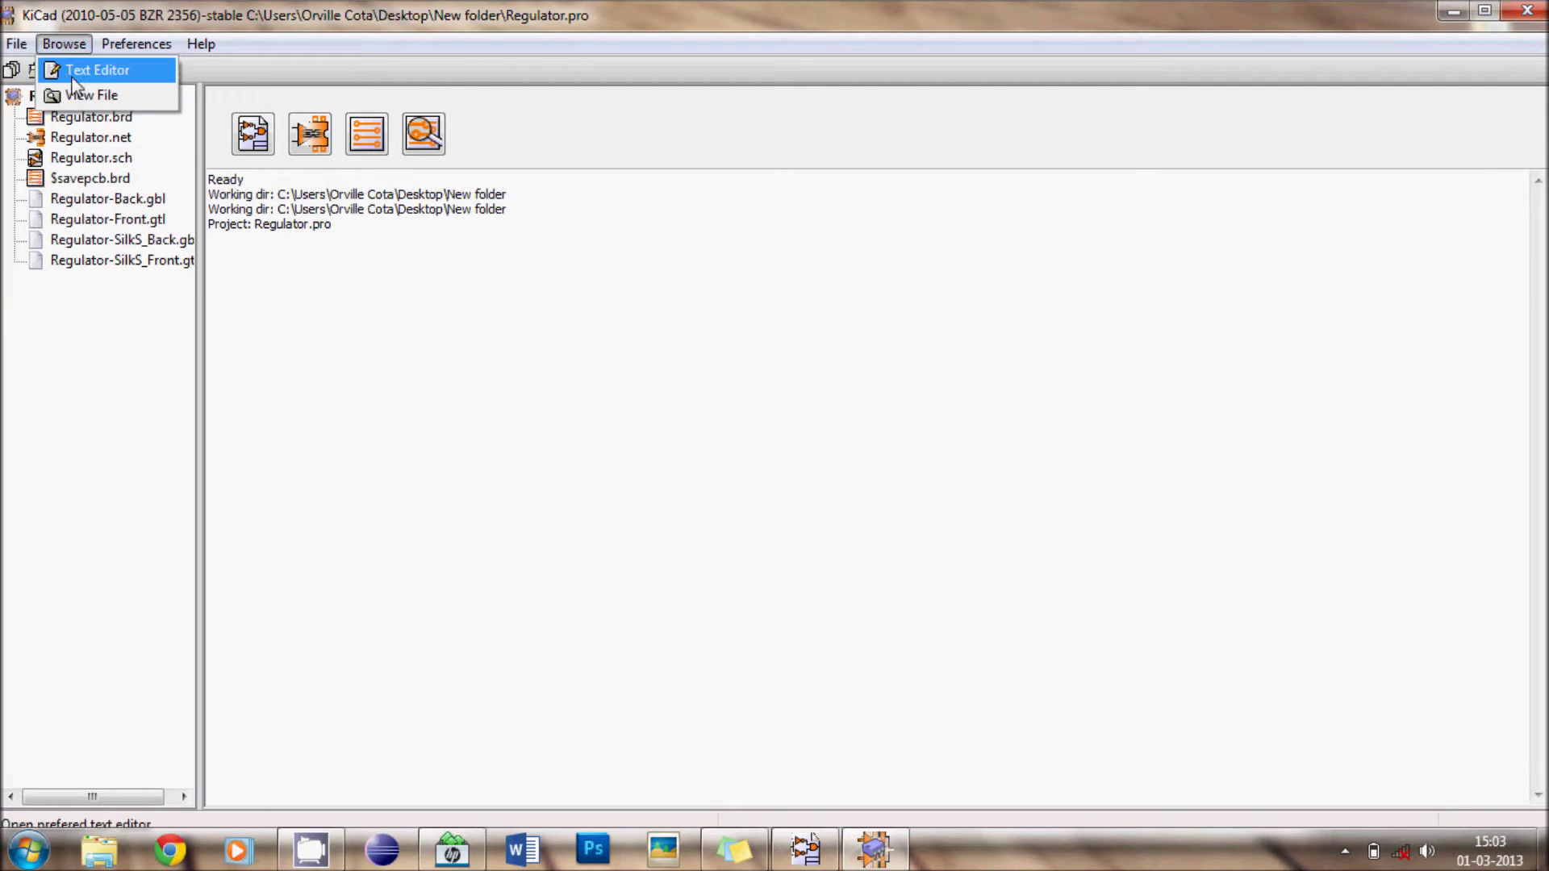
{"action": "left_click", "coordinate": [601, 293]}
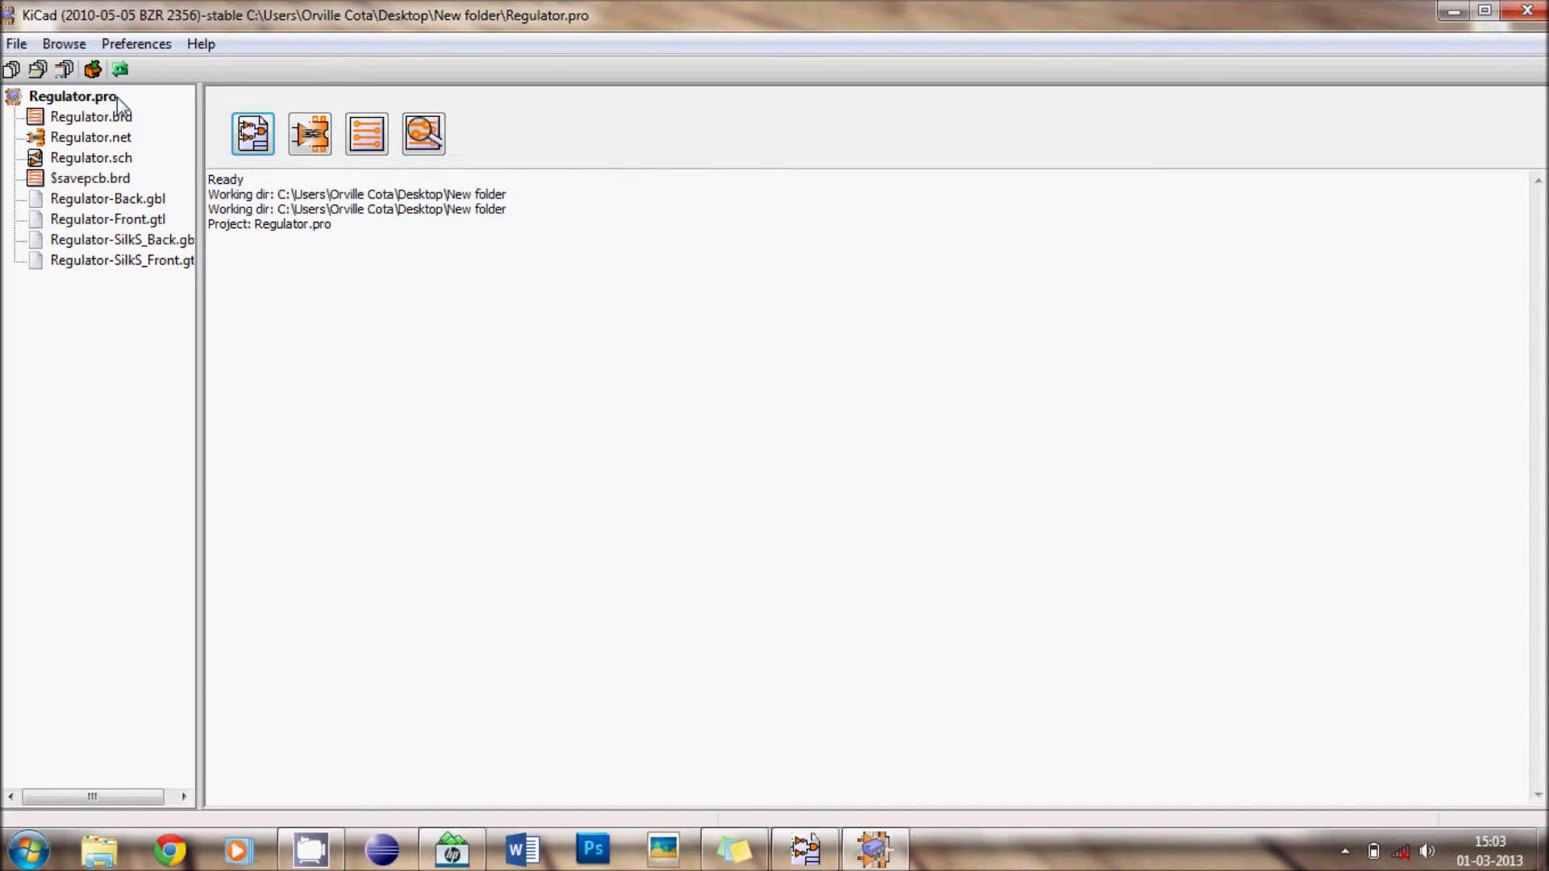
Start a new project and create and open a folder named Rectifier on the Desktop for it.
{"action": "left_click", "coordinate": [11, 47]}
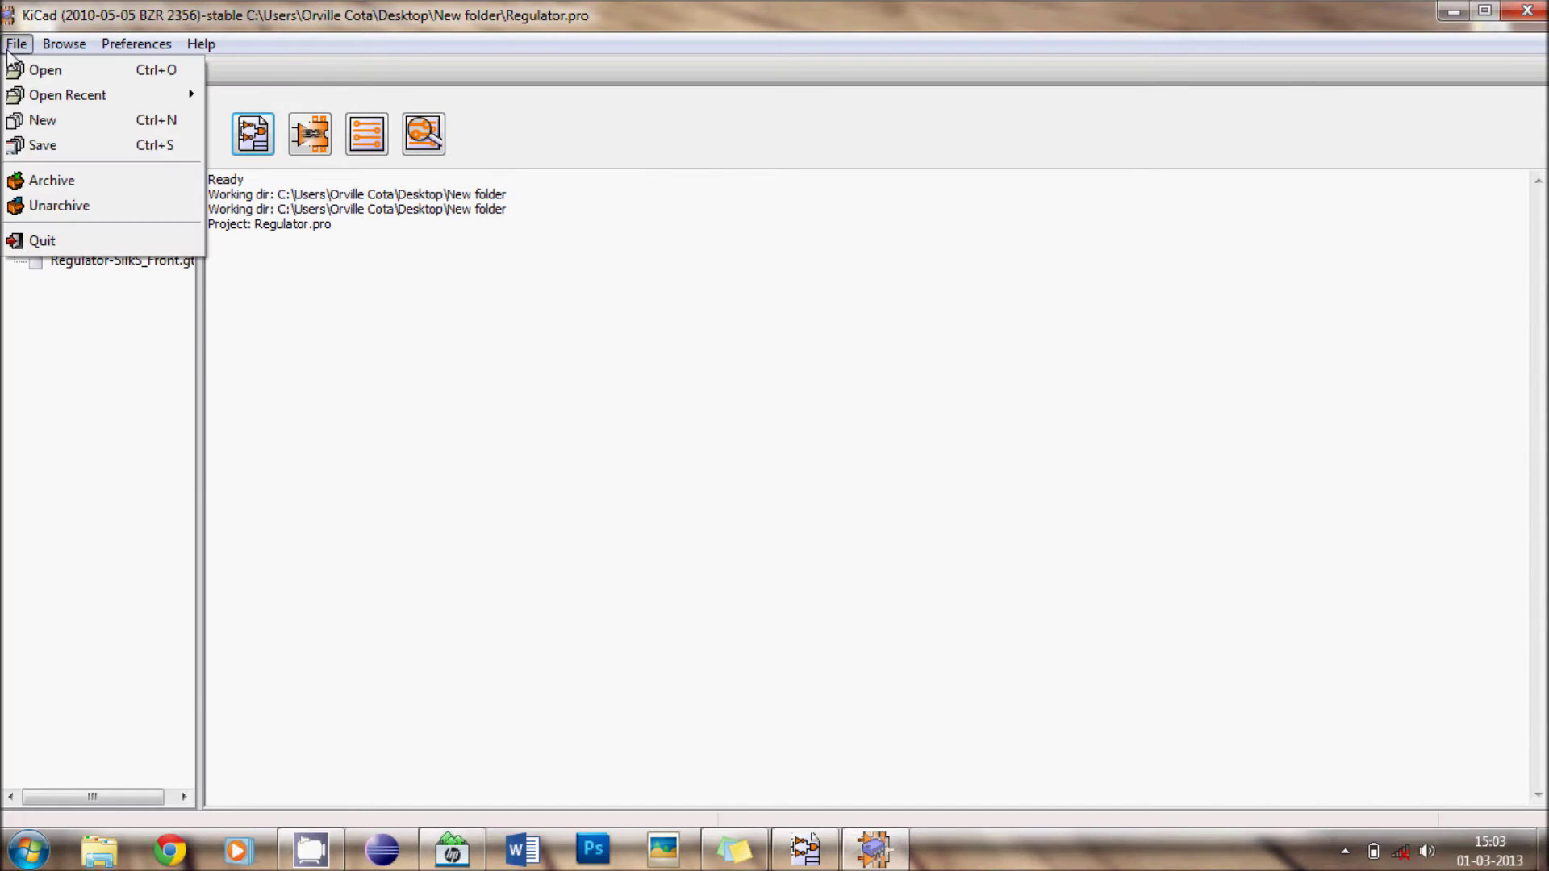
{"action": "left_click", "coordinate": [40, 123]}
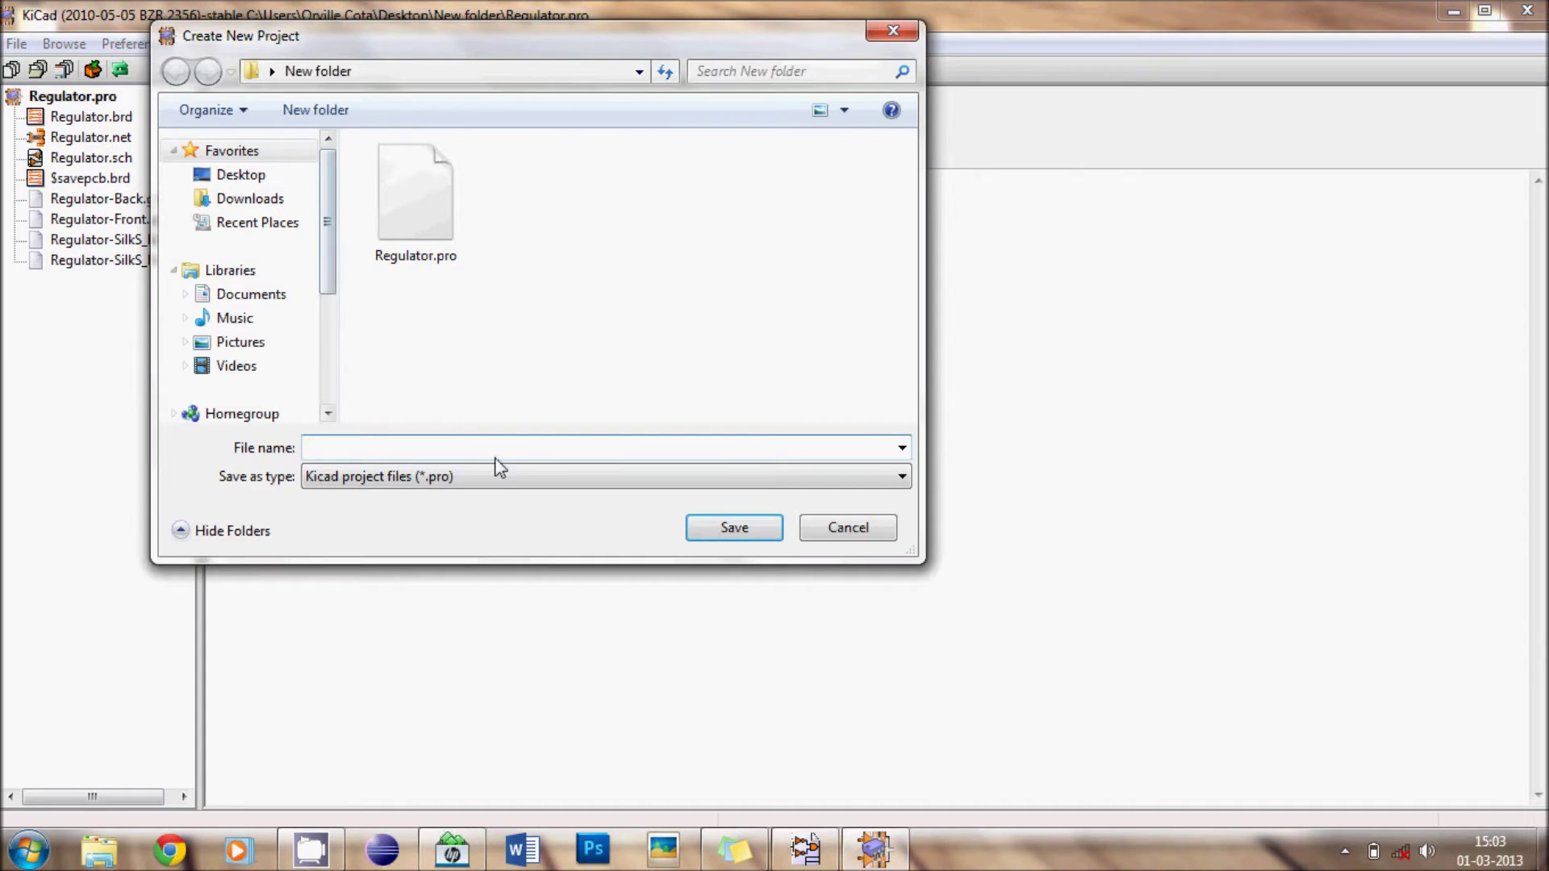
{"action": "left_click", "coordinate": [244, 176]}
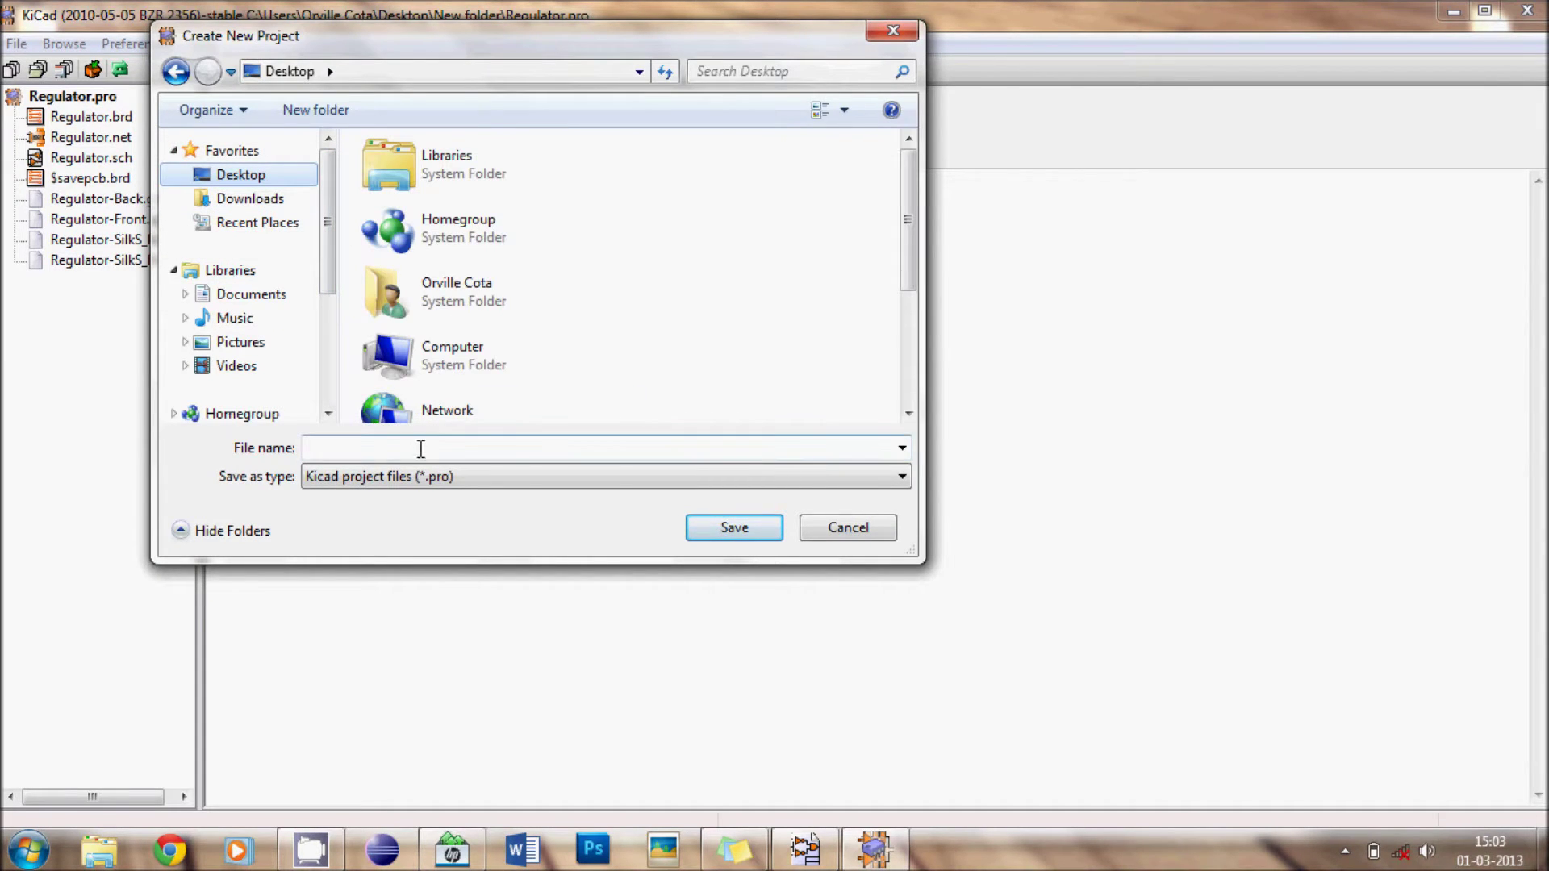
{"action": "left_click", "coordinate": [327, 110]}
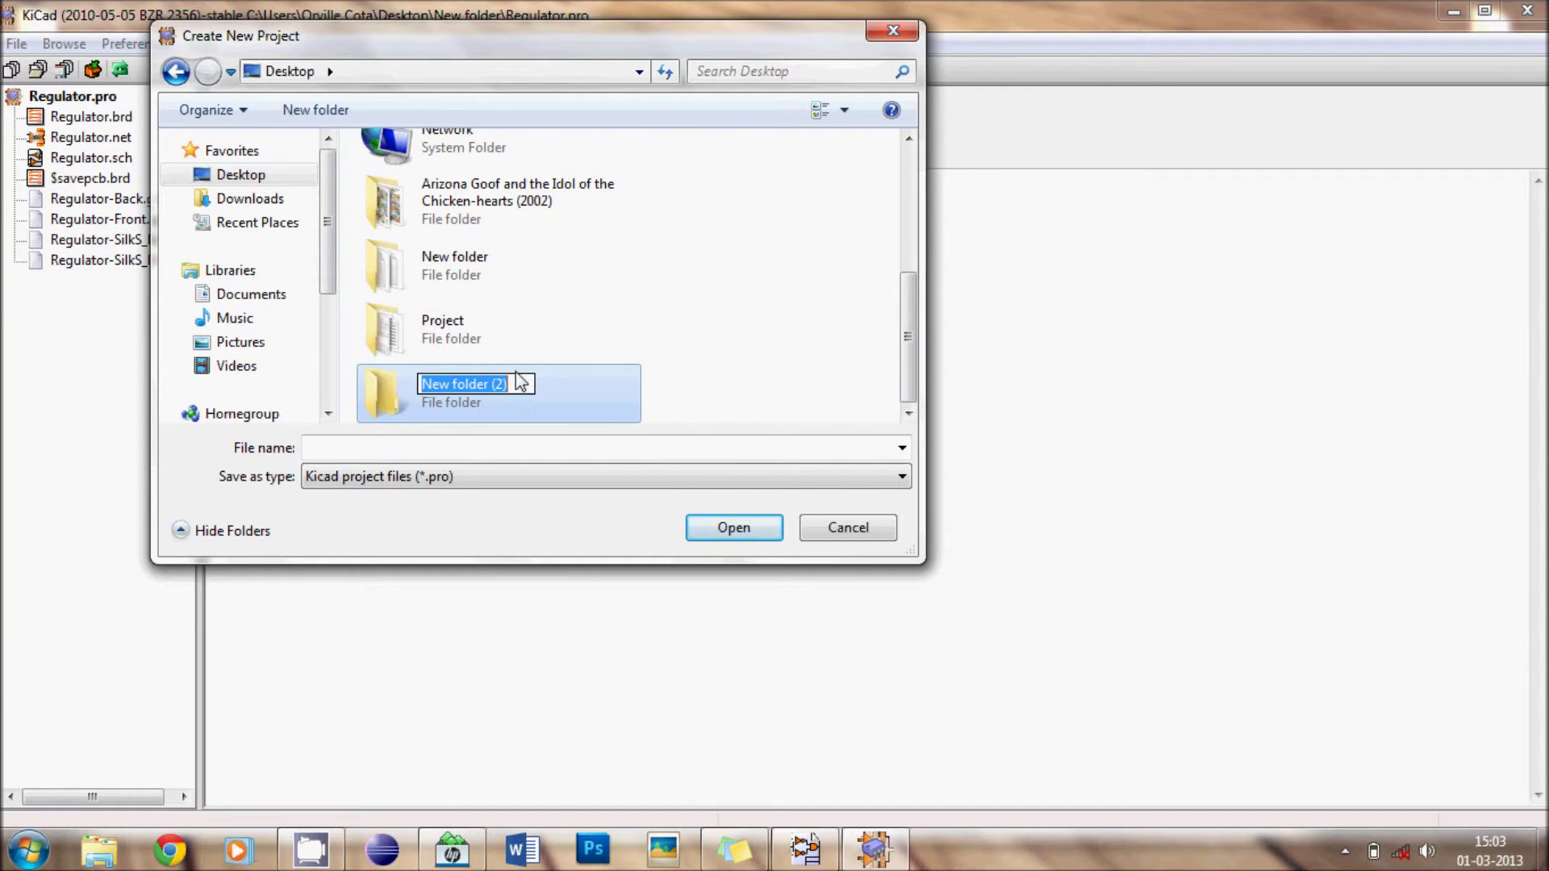
{"action": "type", "text": "Recti"}
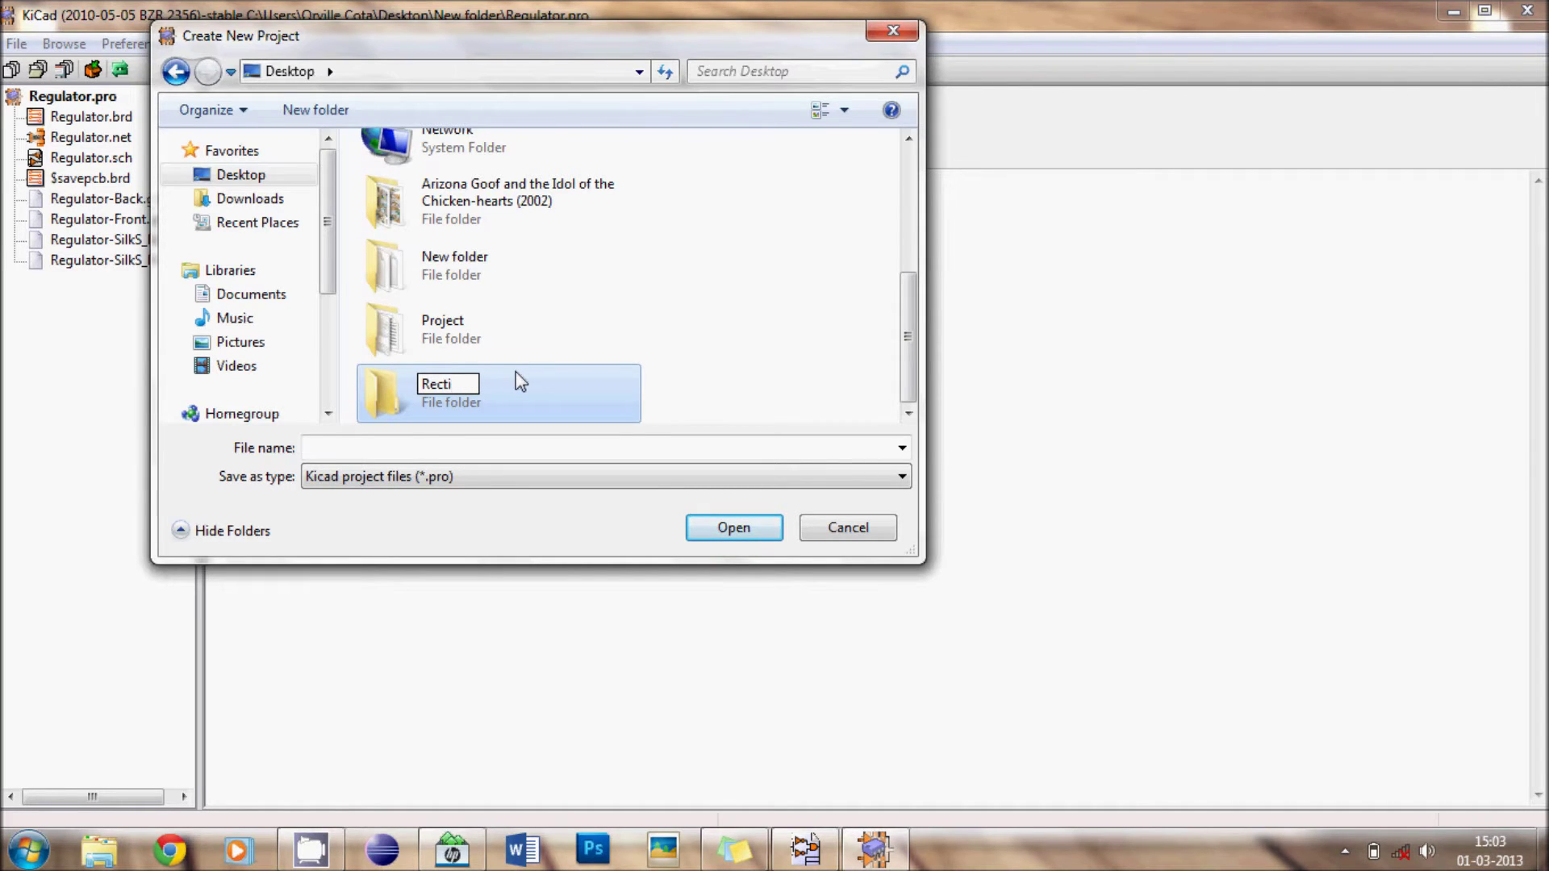
{"action": "type", "text": "fier"}
{"action": "key", "text": "Return"}
{"action": "double_click", "coordinate": [516, 389]}
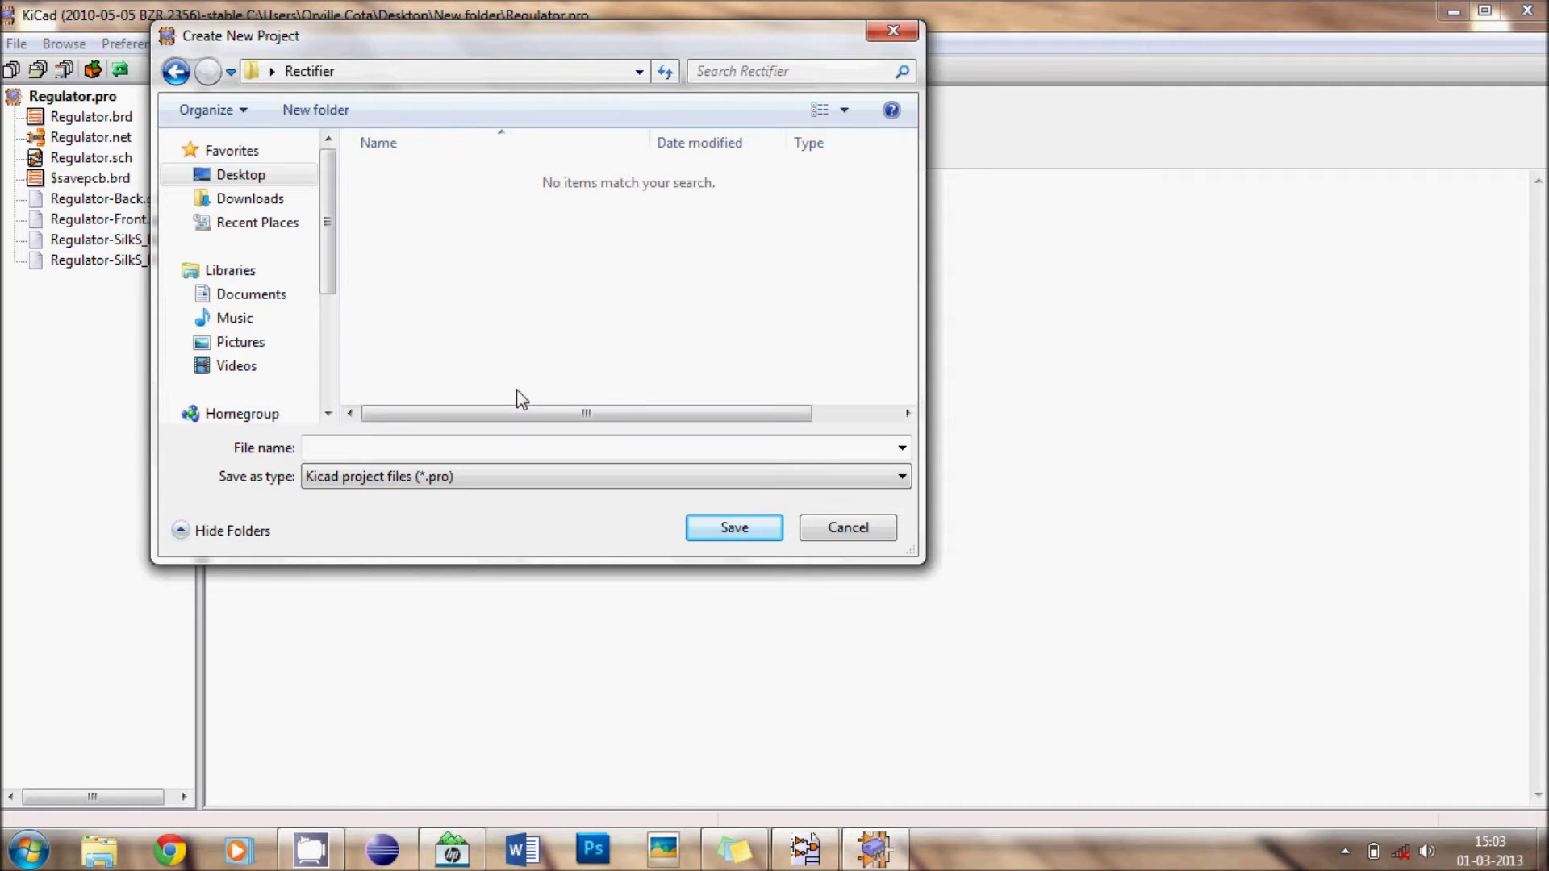
Name the new project Rec and save it in the Rectifier folder.
{"action": "left_click", "coordinate": [494, 449]}
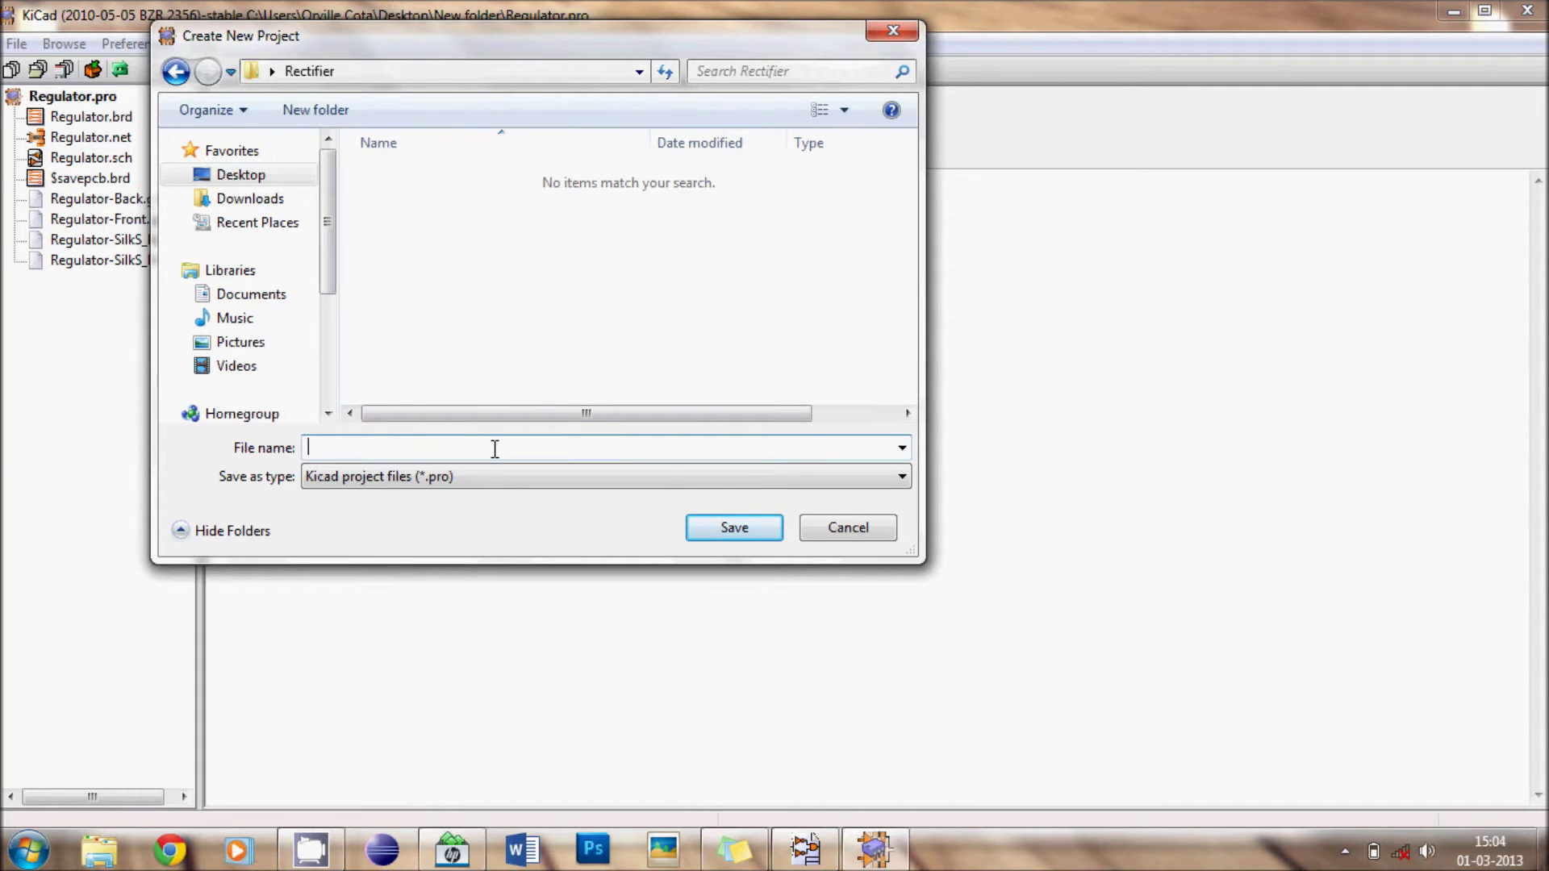
{"action": "type", "text": "Rec"}
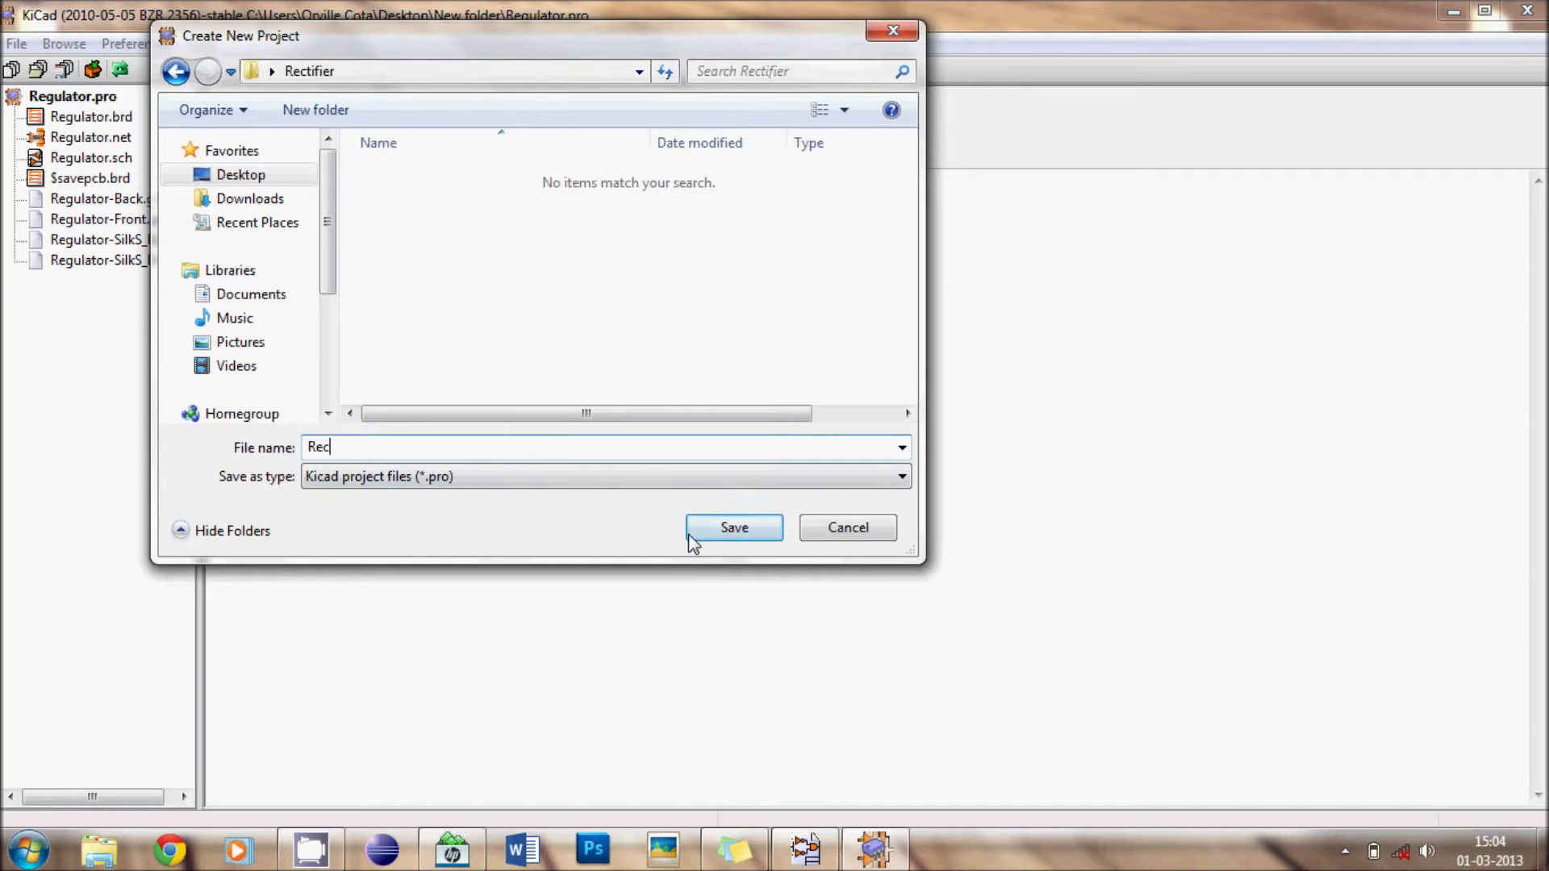
{"action": "left_click", "coordinate": [690, 534]}
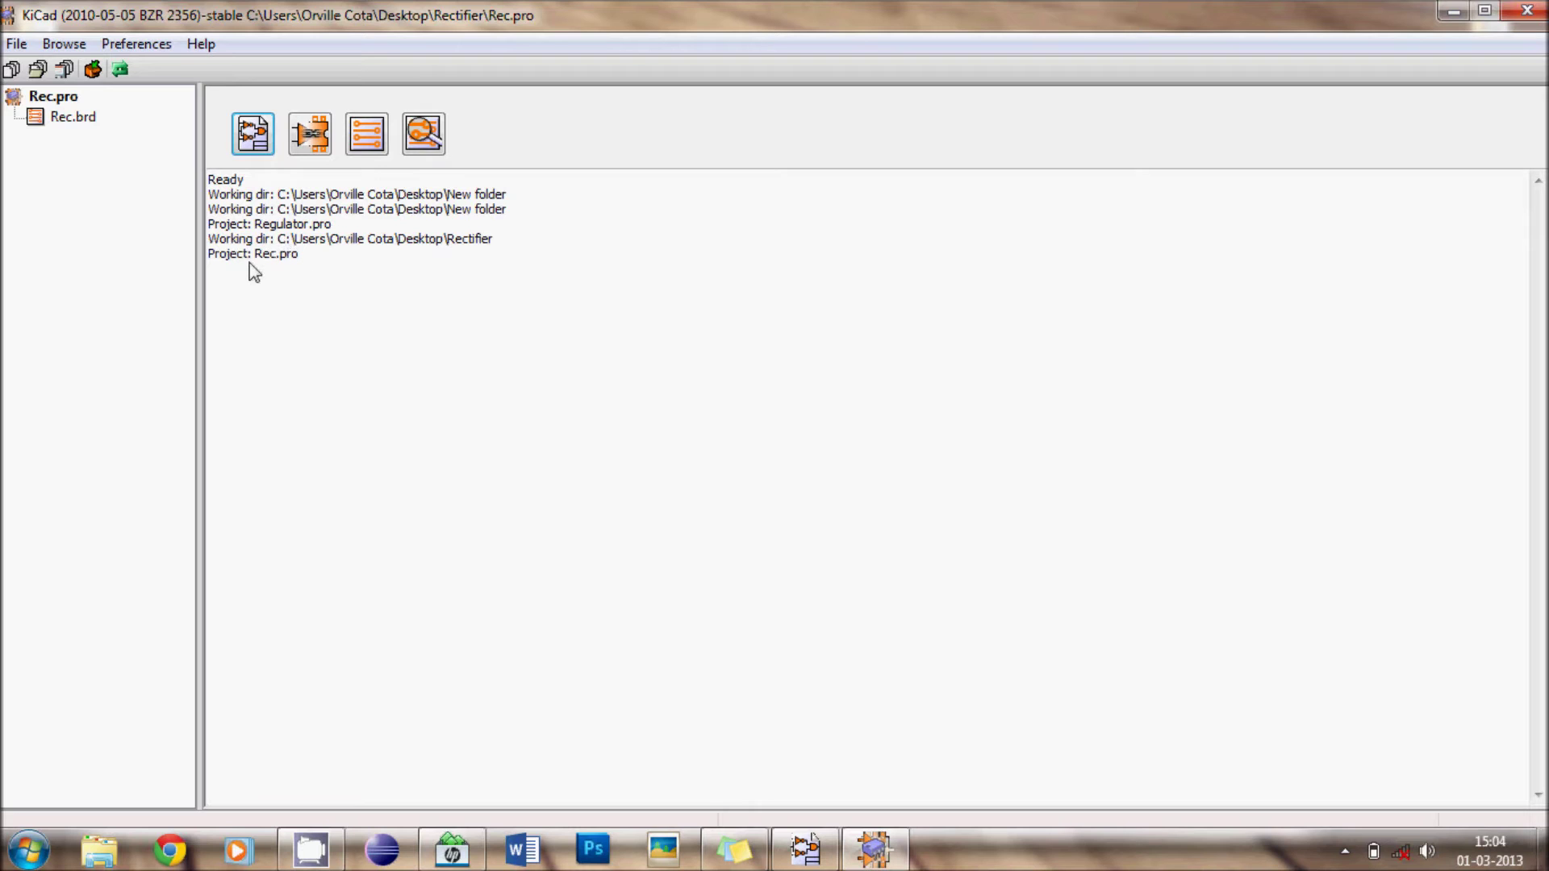
Open the EESchema schematic editor for the Rec project, allowing a second instance and dismissing the missing-file notice.
{"action": "left_click", "coordinate": [254, 131]}
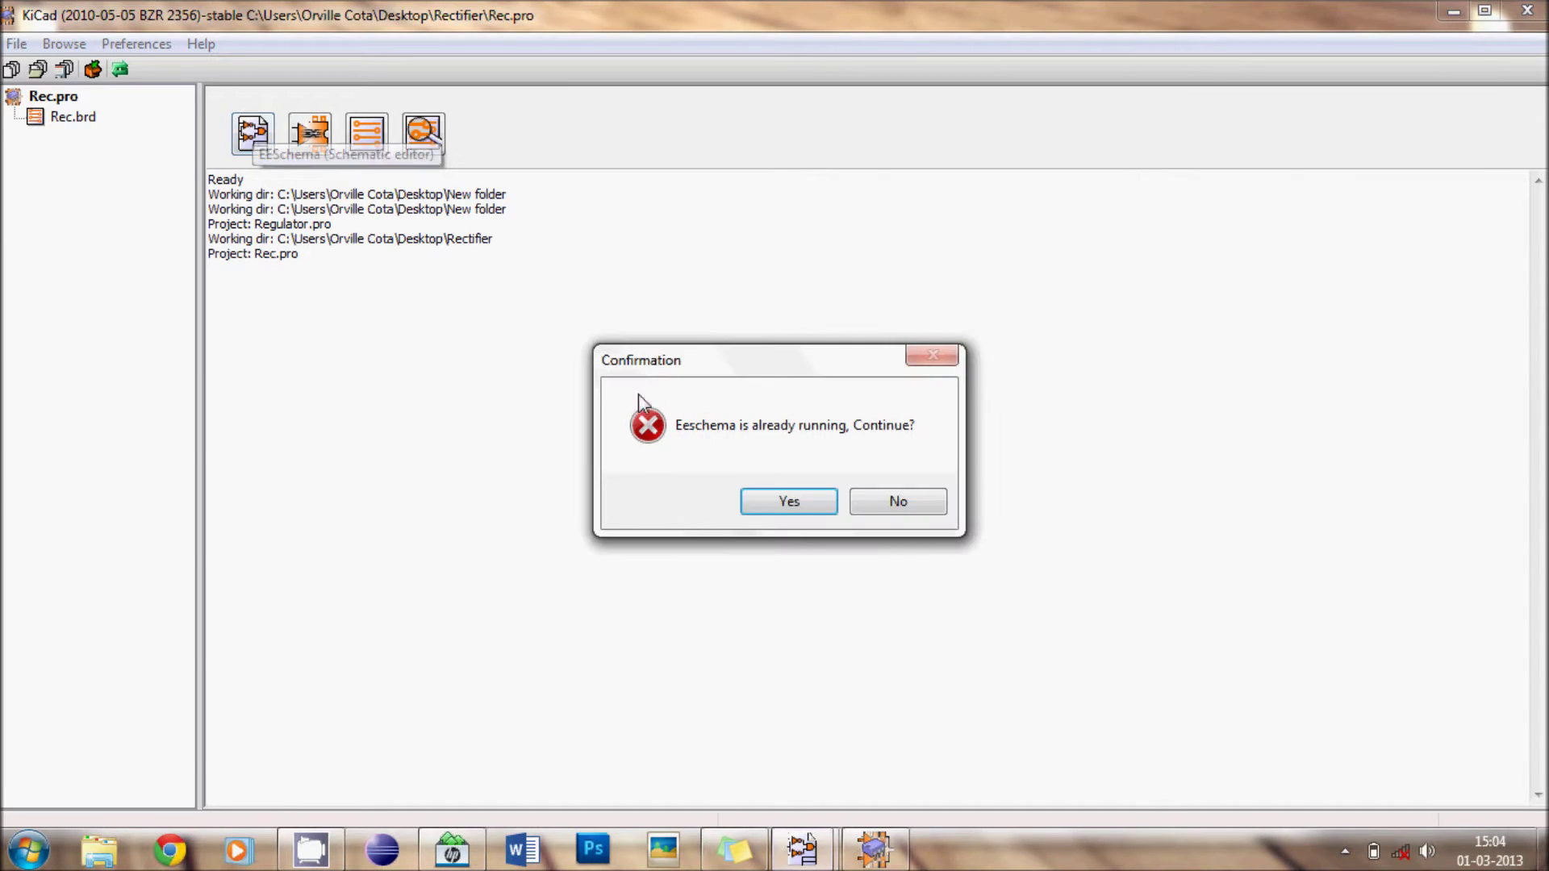
{"action": "left_click", "coordinate": [768, 510]}
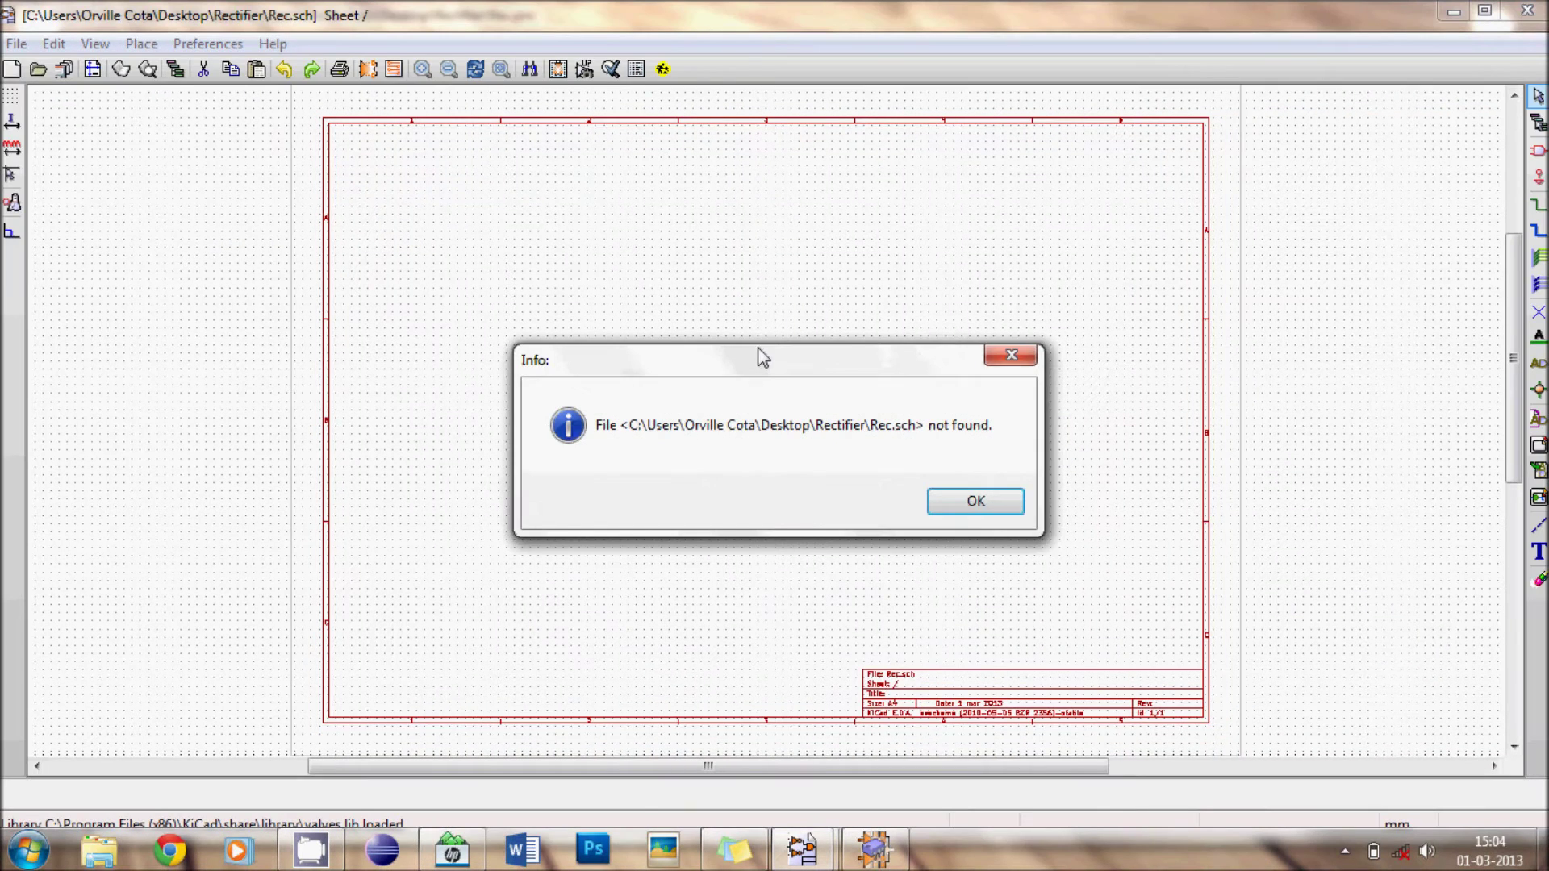
{"action": "left_click", "coordinate": [963, 503]}
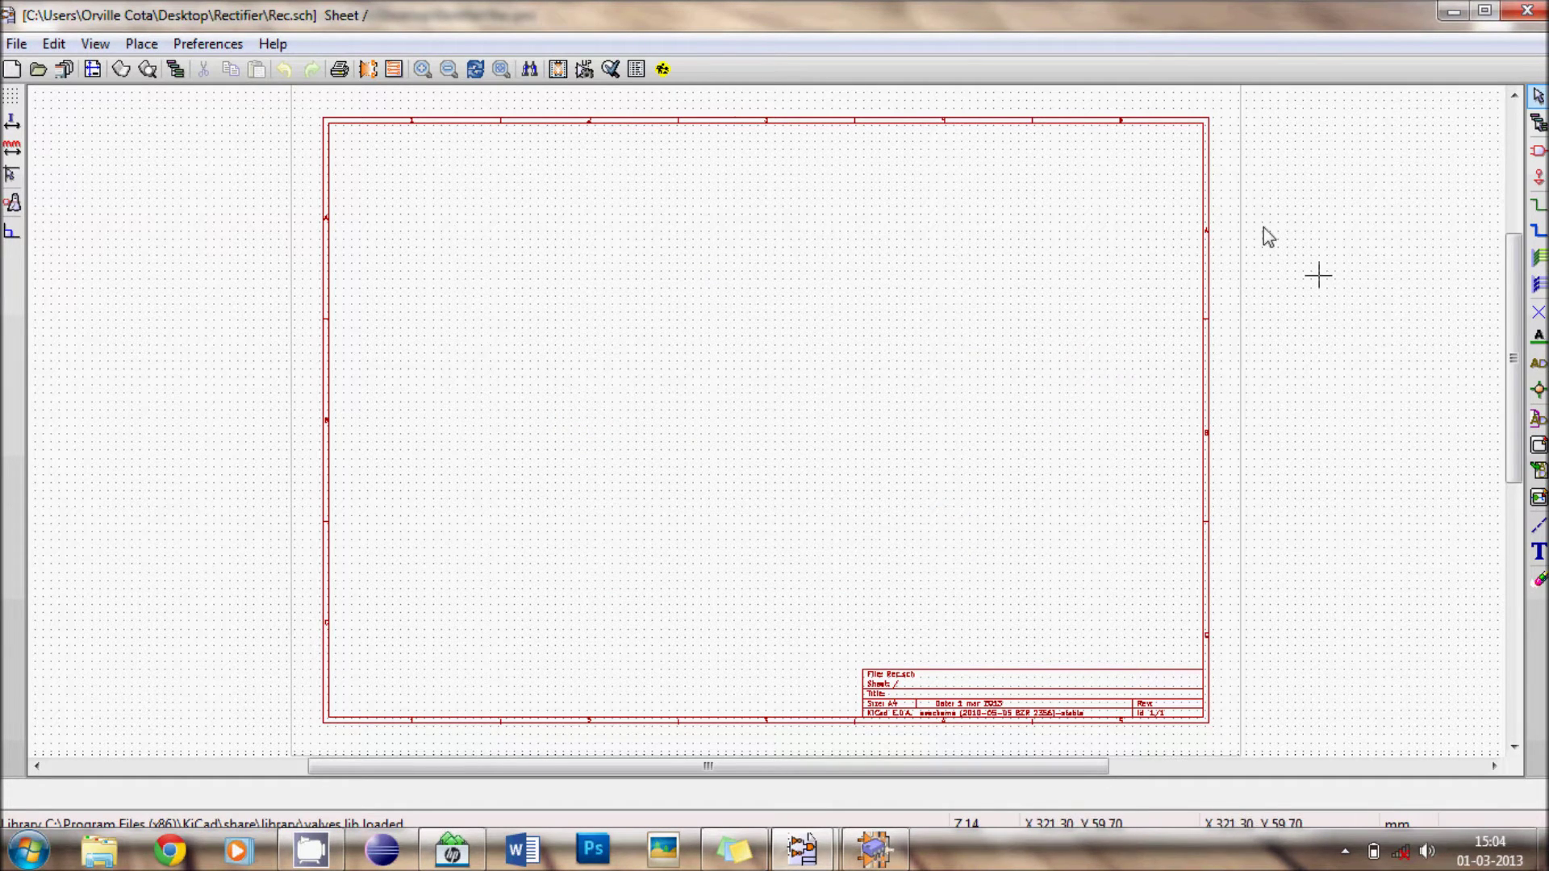
Examine the blank schematic sheet's frame and title block.
{"action": "scroll", "coordinate": [916, 706], "scroll_direction": "up", "scroll_amount": 1}
{"action": "scroll", "coordinate": [766, 424], "scroll_direction": "up", "scroll_amount": 2}
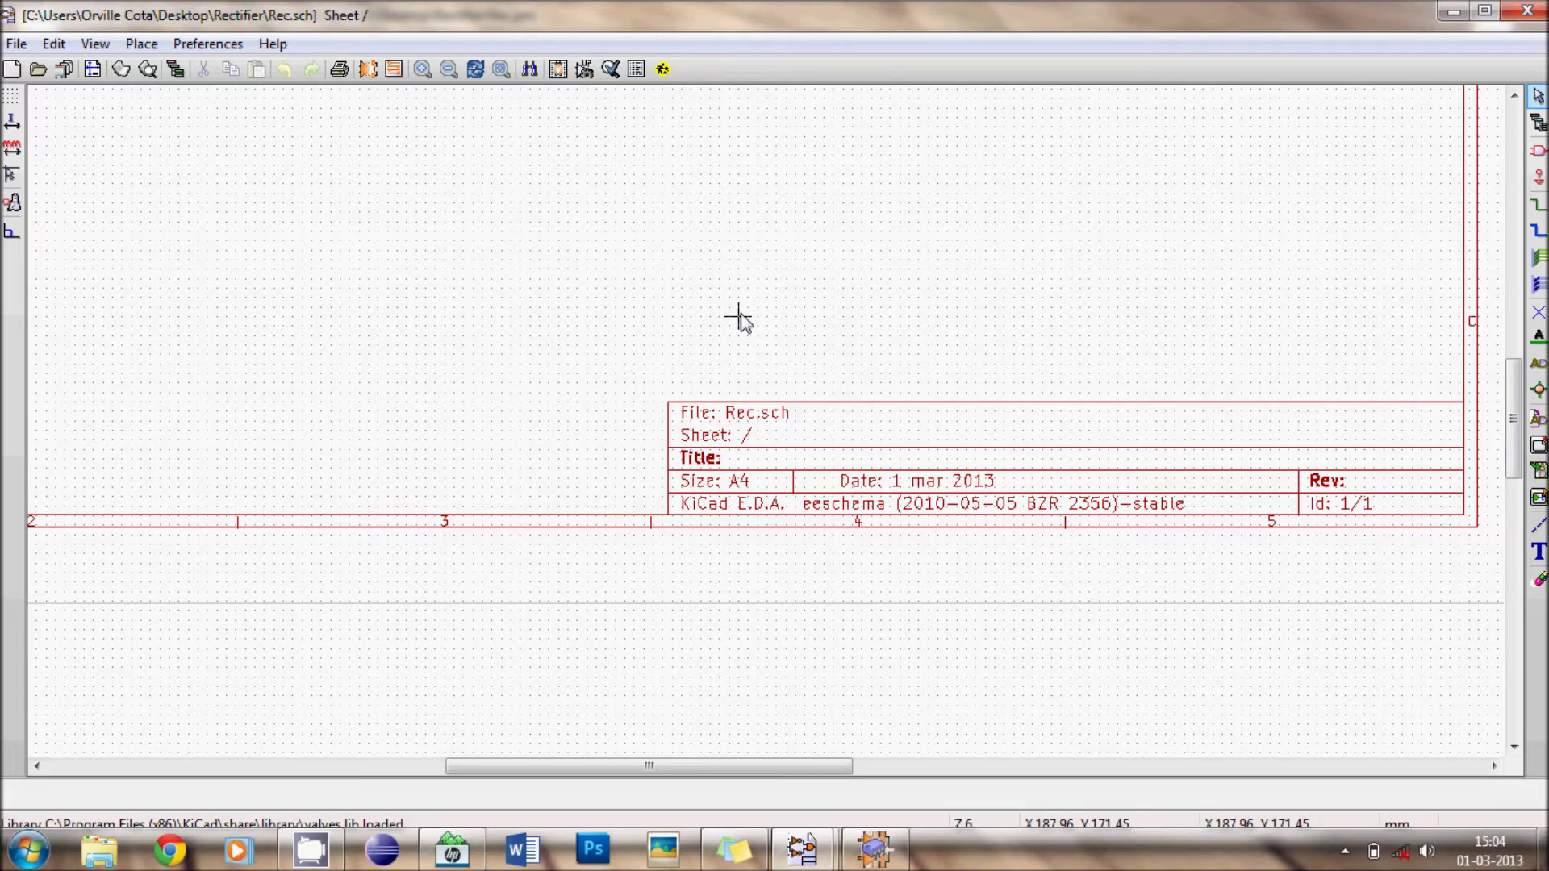
{"action": "scroll", "coordinate": [754, 419], "scroll_direction": "down", "scroll_amount": 4}
{"action": "scroll", "coordinate": [767, 424], "scroll_direction": "up", "scroll_amount": 2}
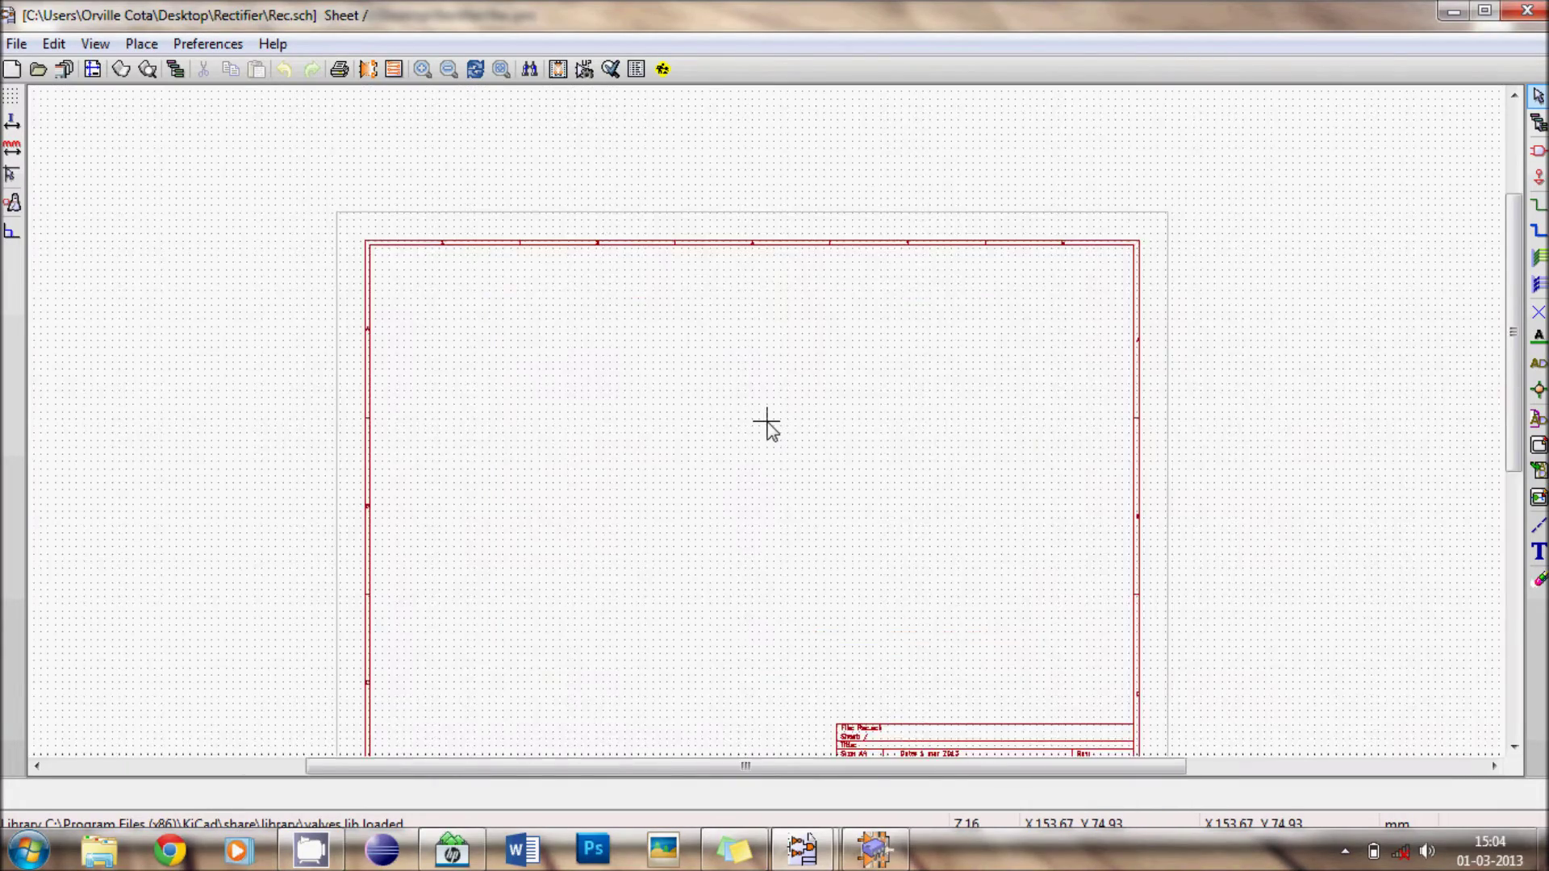
{"action": "scroll", "coordinate": [767, 425], "scroll_direction": "down", "scroll_amount": 1}
{"action": "scroll", "coordinate": [767, 424], "scroll_direction": "up", "scroll_amount": 1}
{"action": "scroll", "coordinate": [766, 424], "scroll_direction": "down", "scroll_amount": 1}
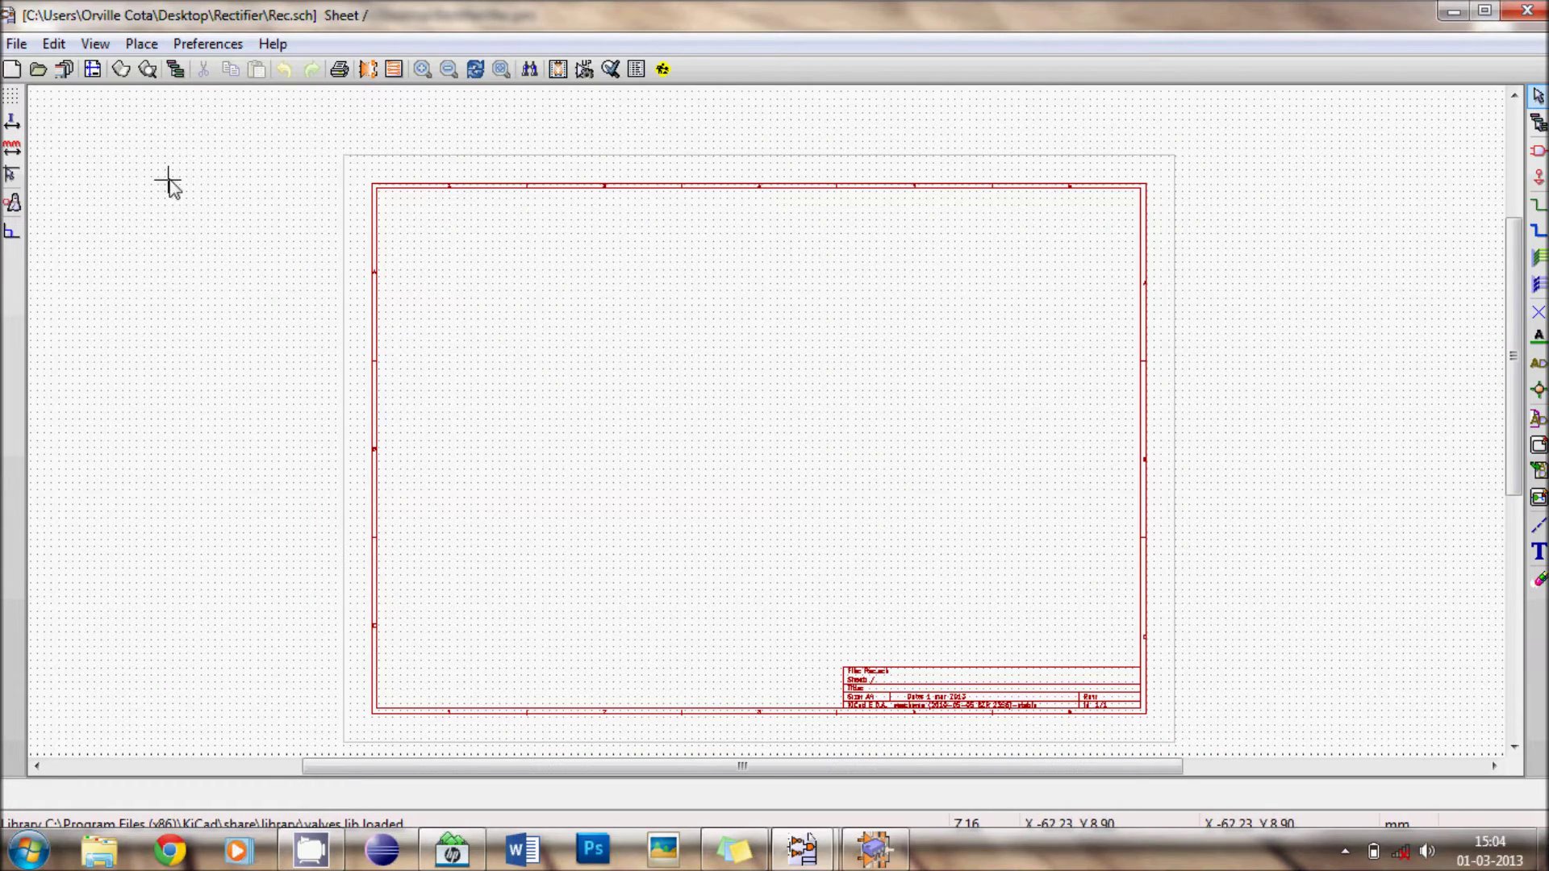
Toggle the schematic grid's visibility off and back on.
{"action": "scroll", "coordinate": [166, 180], "scroll_direction": "up", "scroll_amount": 1}
{"action": "scroll", "coordinate": [532, 423], "scroll_direction": "up", "scroll_amount": 1}
{"action": "left_click", "coordinate": [11, 97]}
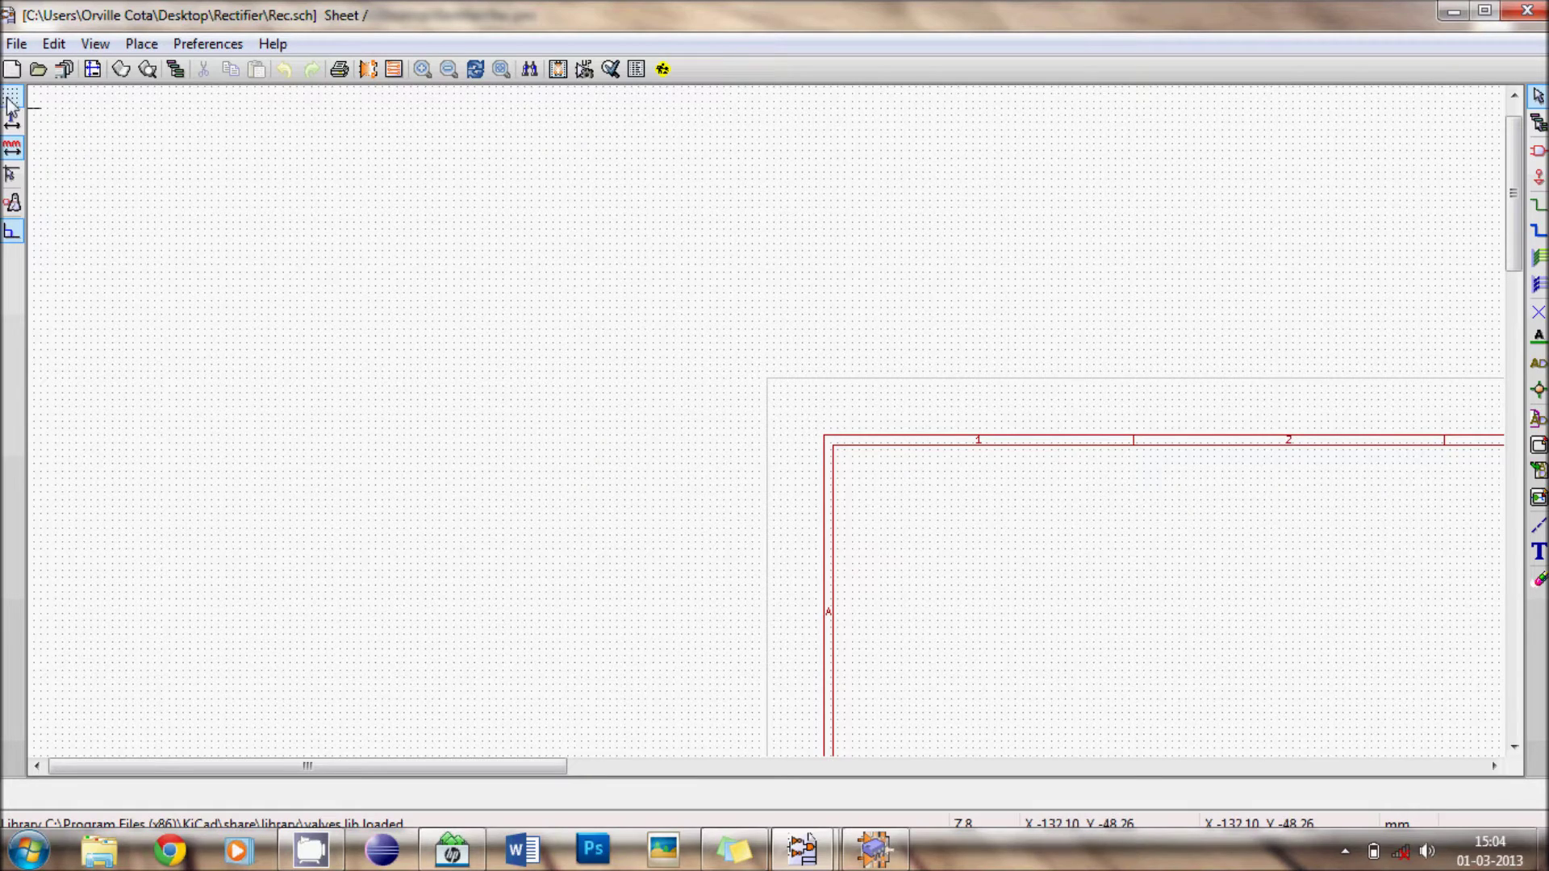
{"action": "left_click", "coordinate": [6, 98]}
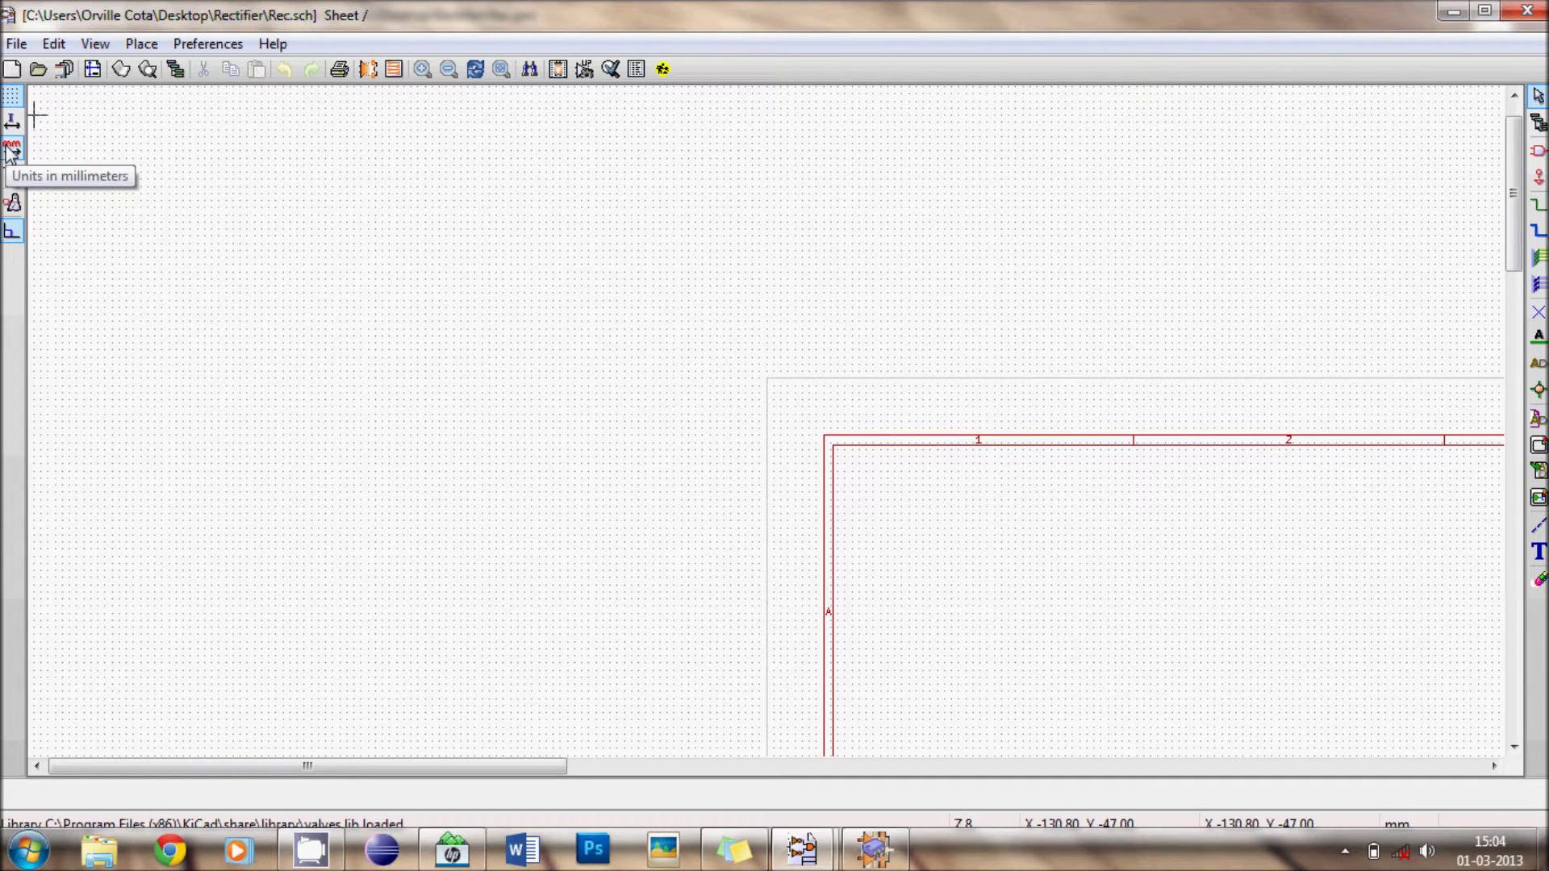
Start adding a component in the upper part of the sheet and open the Library Browser to choose it.
{"action": "scroll", "coordinate": [788, 487], "scroll_direction": "down", "scroll_amount": 3}
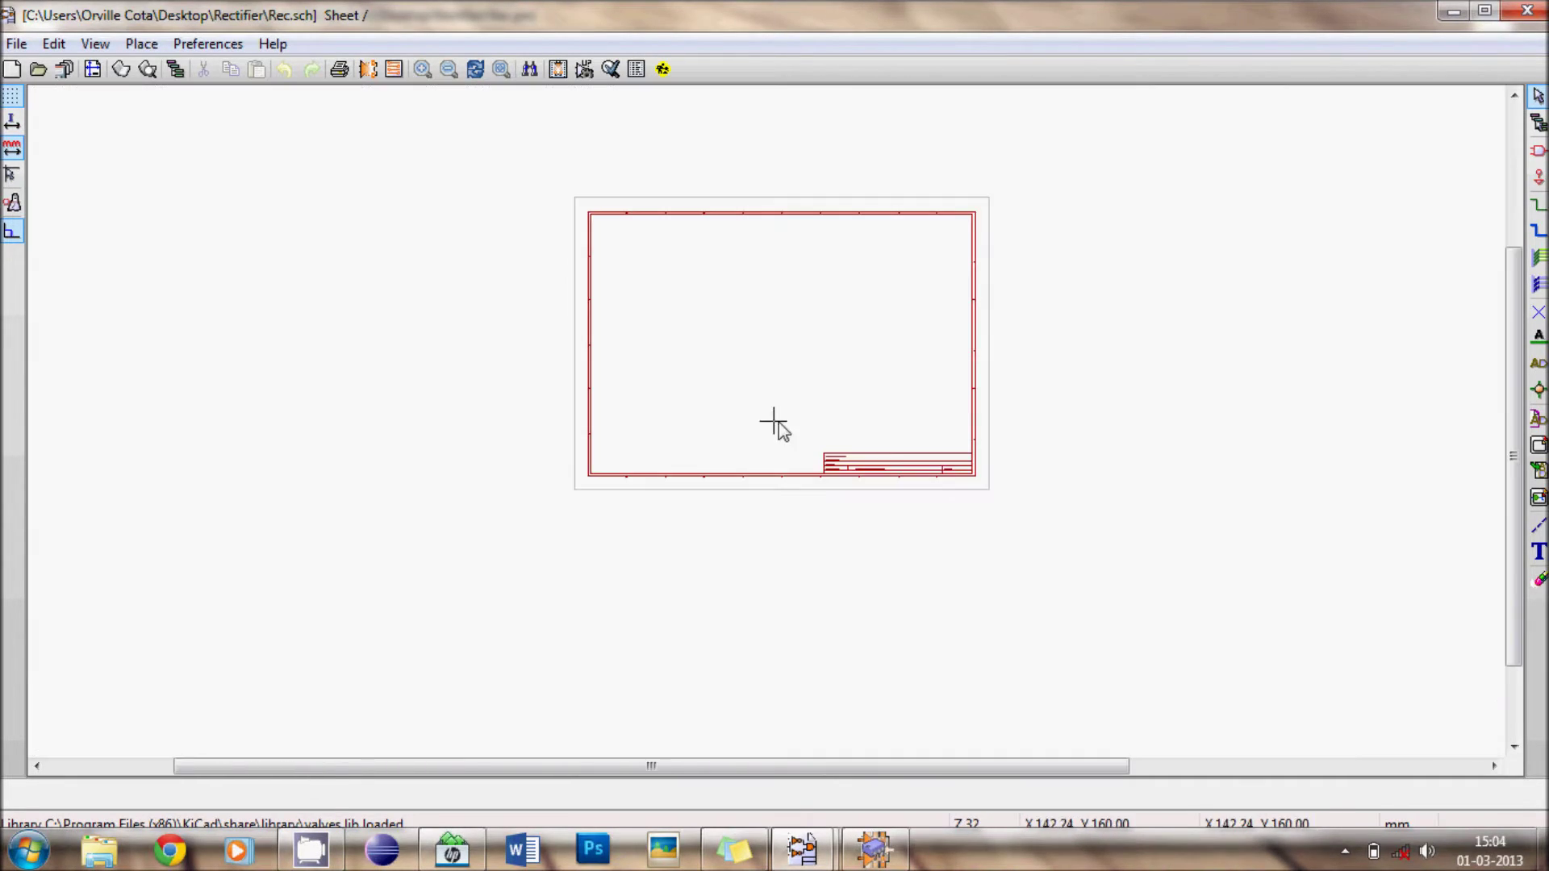
{"action": "scroll", "coordinate": [774, 424], "scroll_direction": "up", "scroll_amount": 3}
{"action": "scroll", "coordinate": [775, 424], "scroll_direction": "down", "scroll_amount": 1}
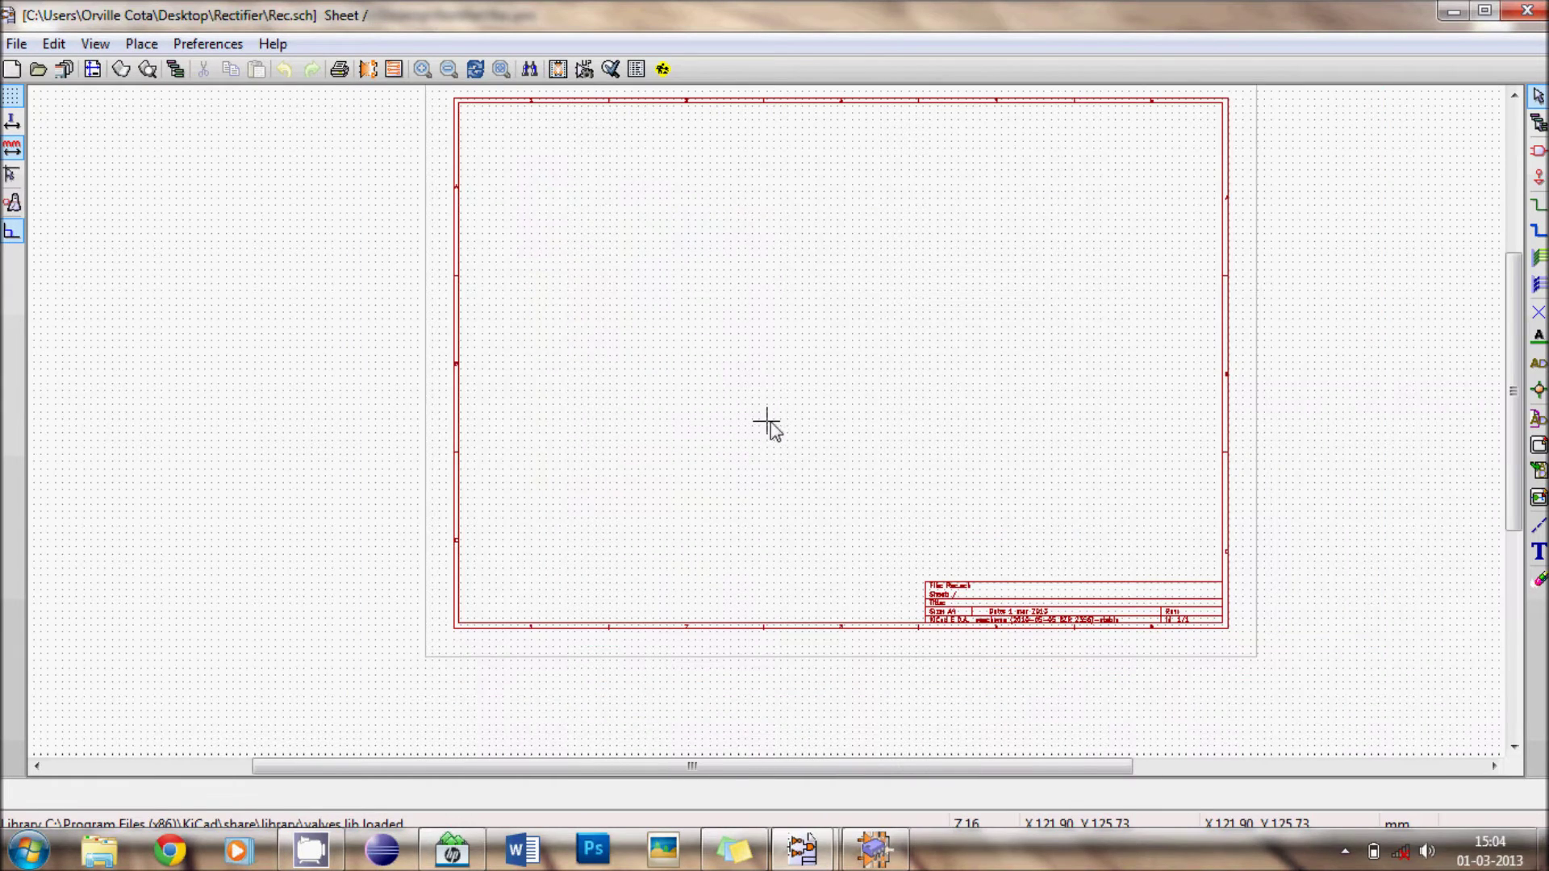
{"action": "left_click", "coordinate": [1539, 155]}
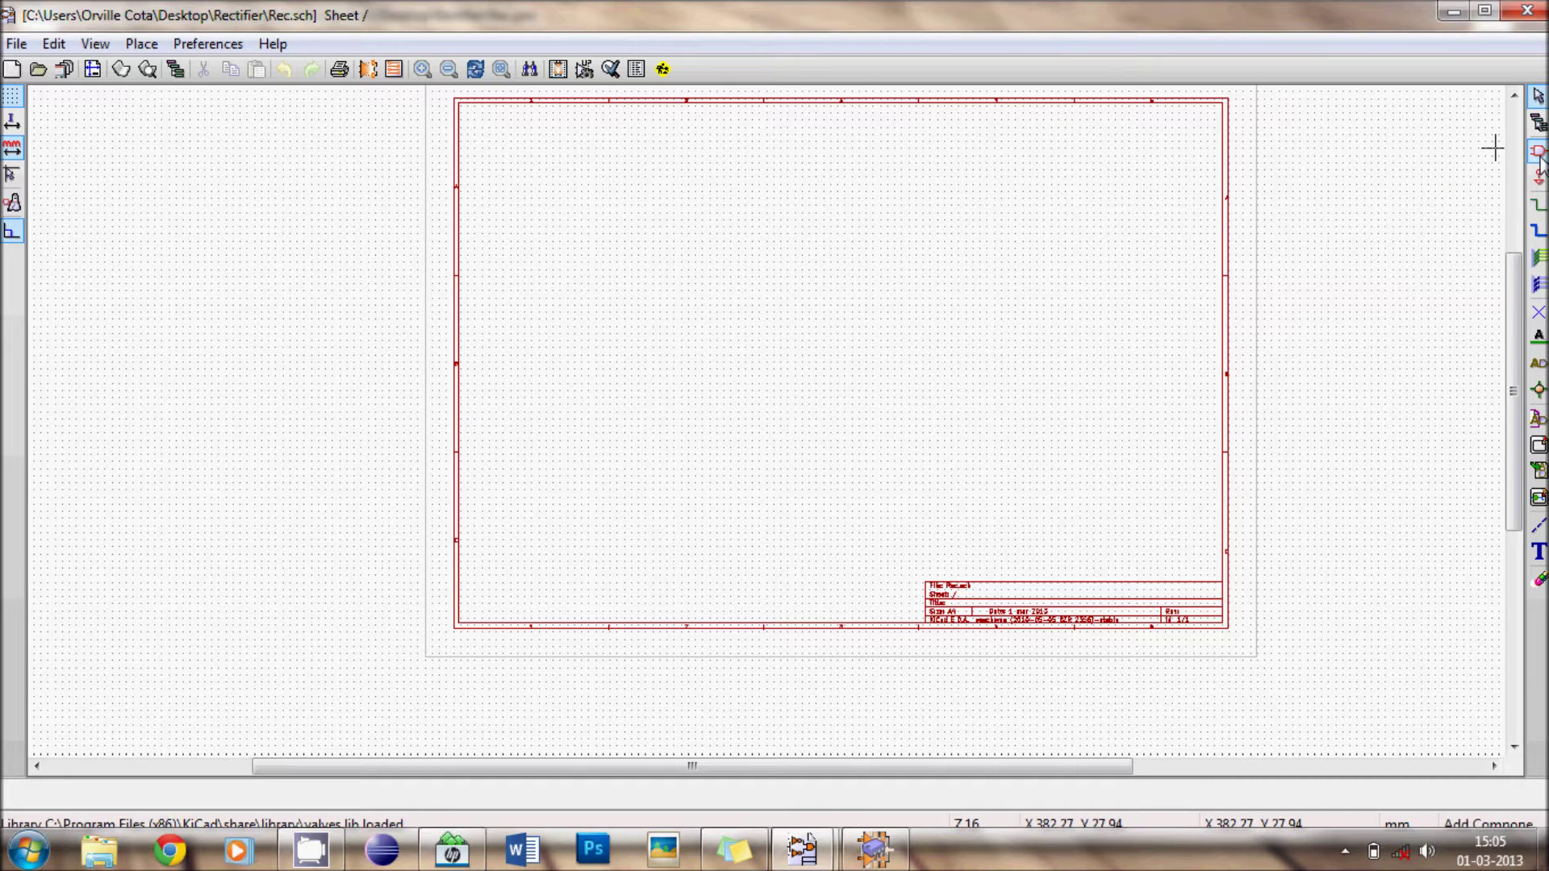
{"action": "left_click", "coordinate": [606, 212]}
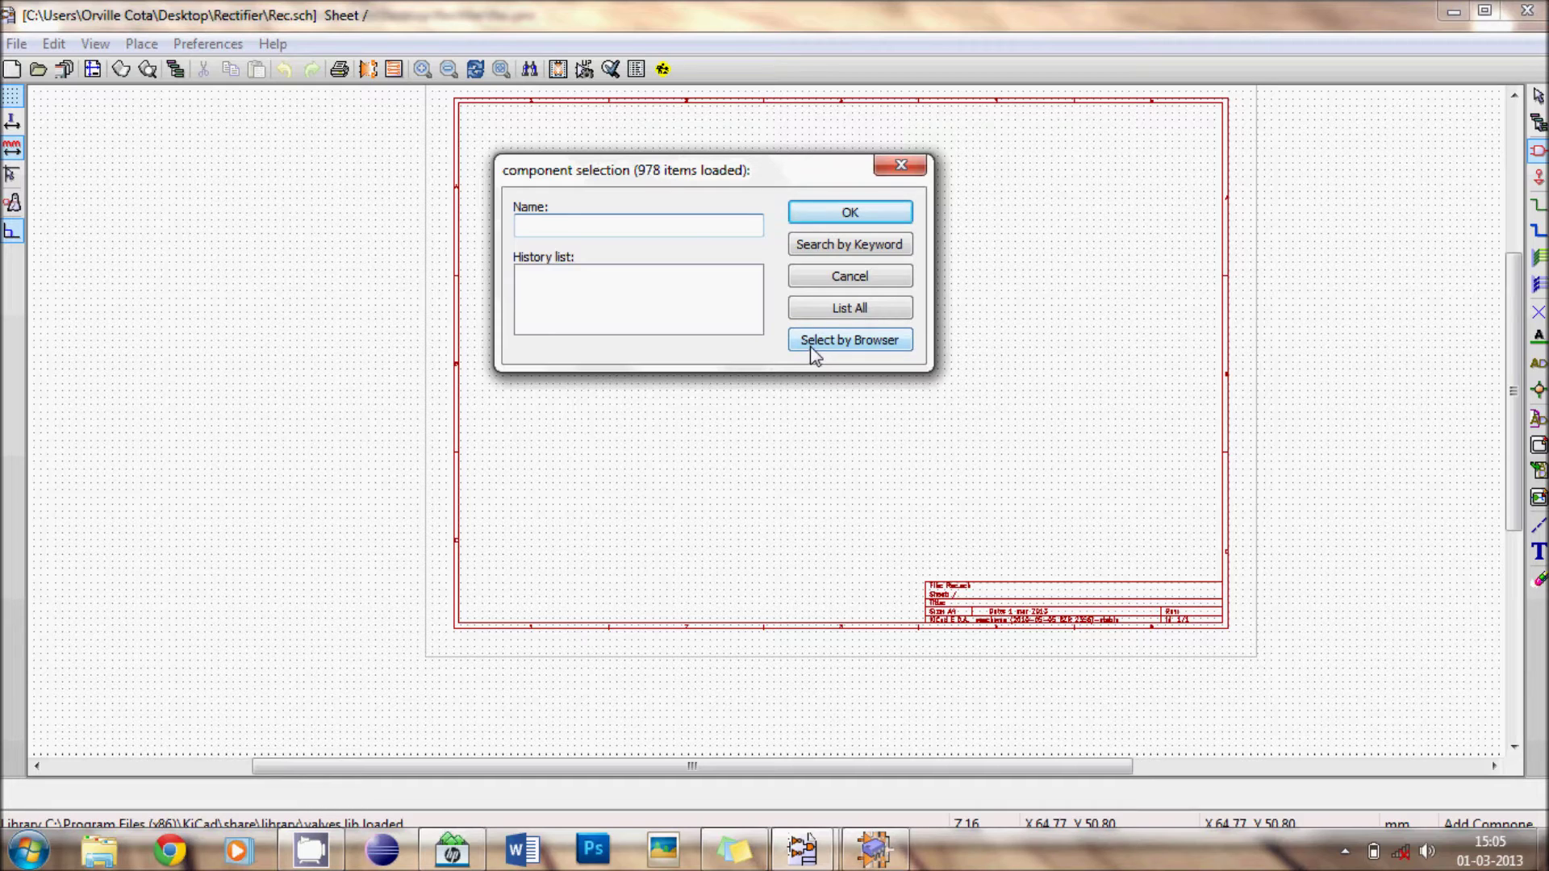
{"action": "left_click", "coordinate": [884, 343]}
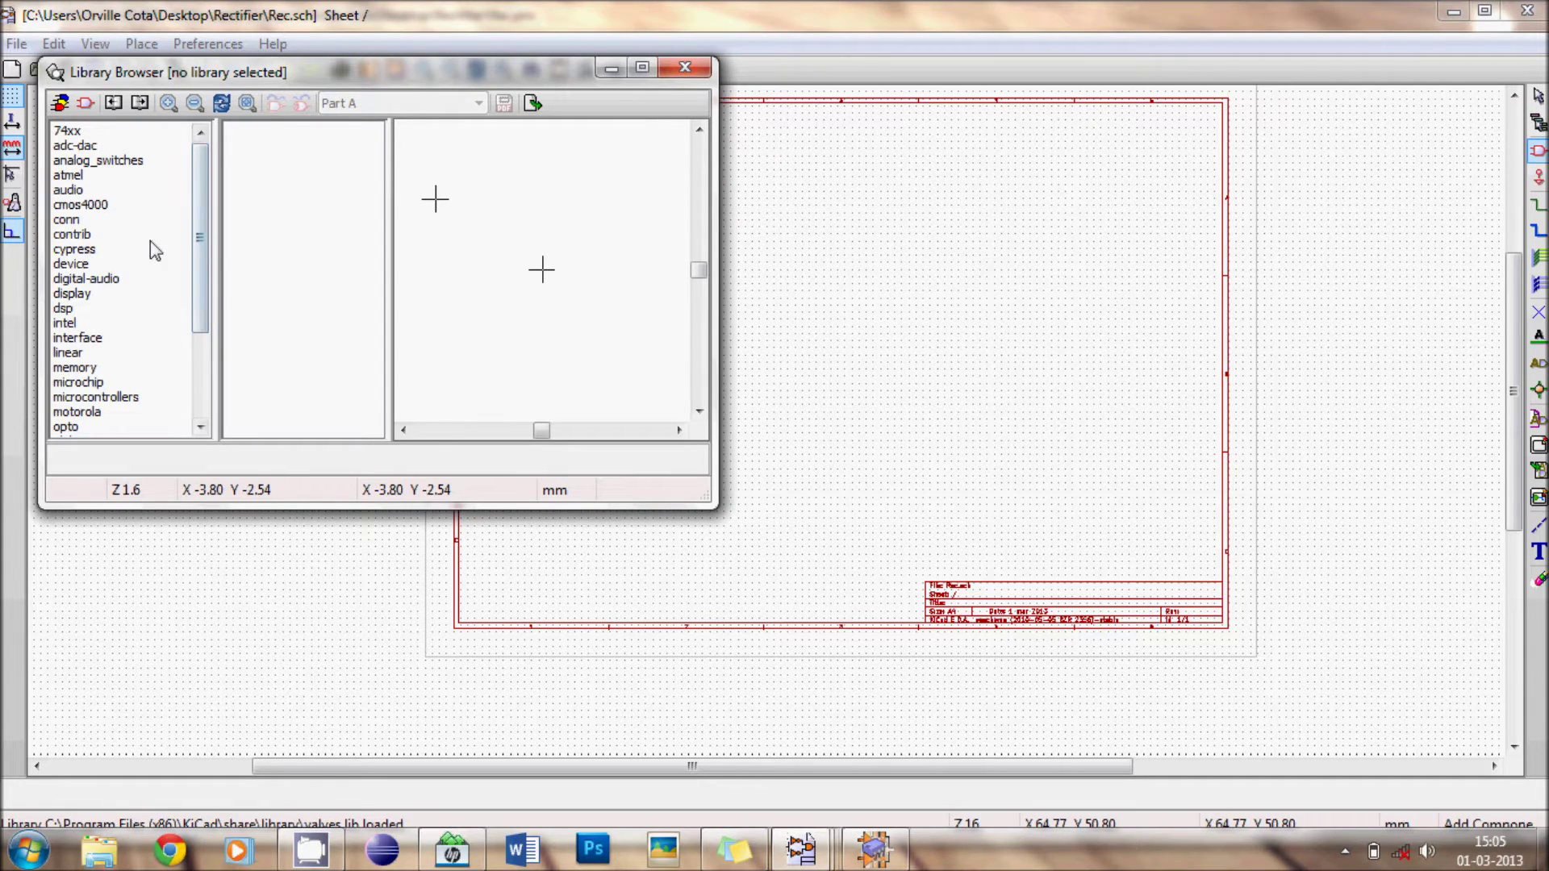
Select DIODE from the device library and place it near the sheet's upper-left corner, at about X 60.96, Y 55.90 mm.
{"action": "left_click_drag", "start_coordinate": [194, 248], "coordinate": [46, 292]}
{"action": "left_click", "coordinate": [81, 263]}
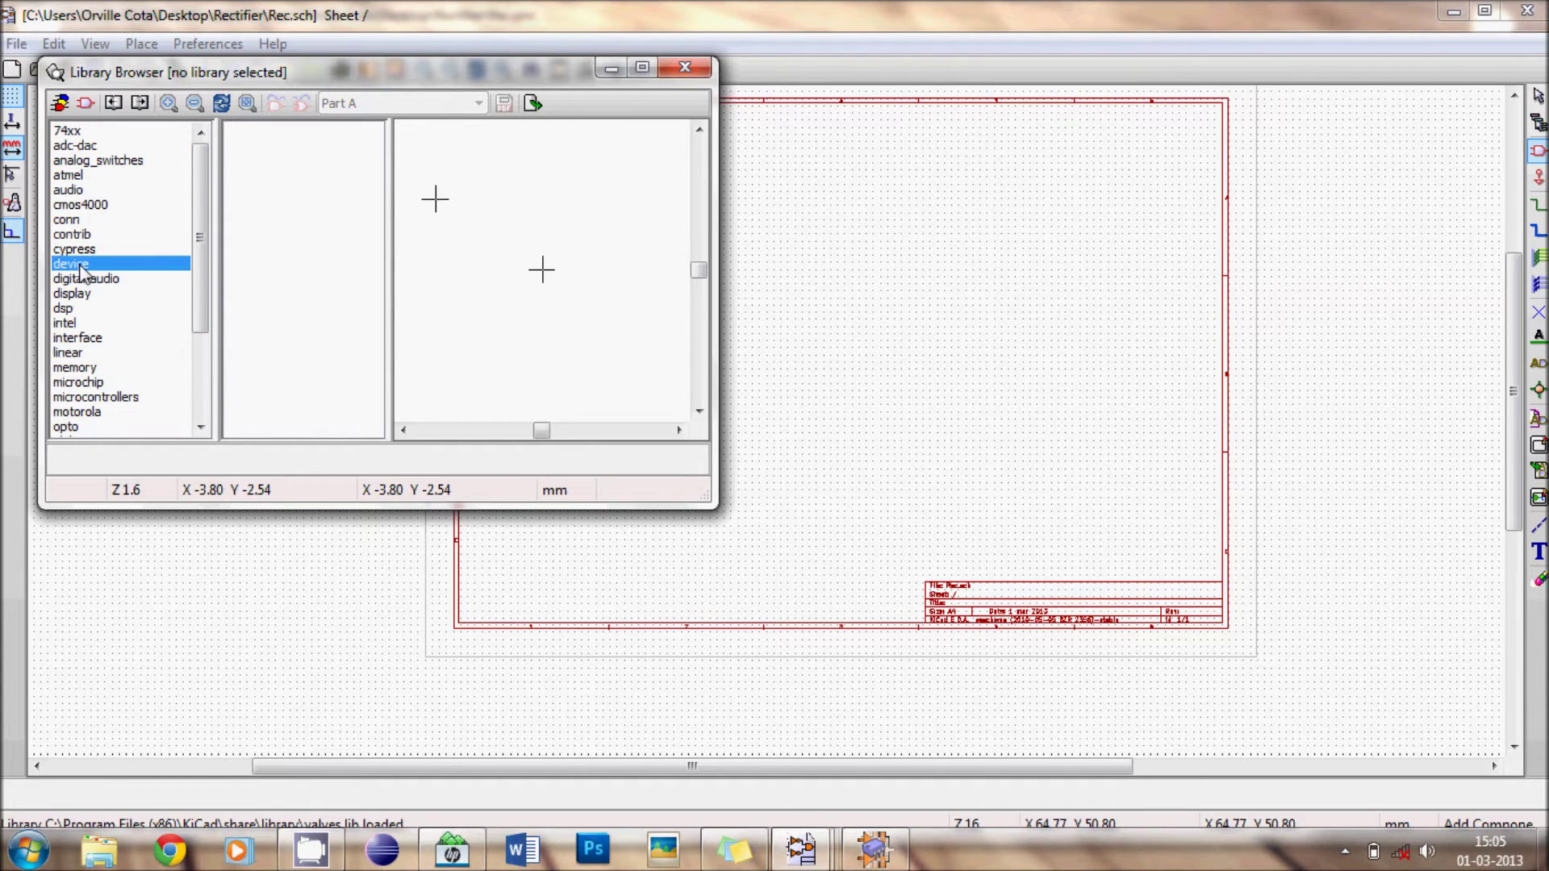
{"action": "left_click", "coordinate": [259, 209]}
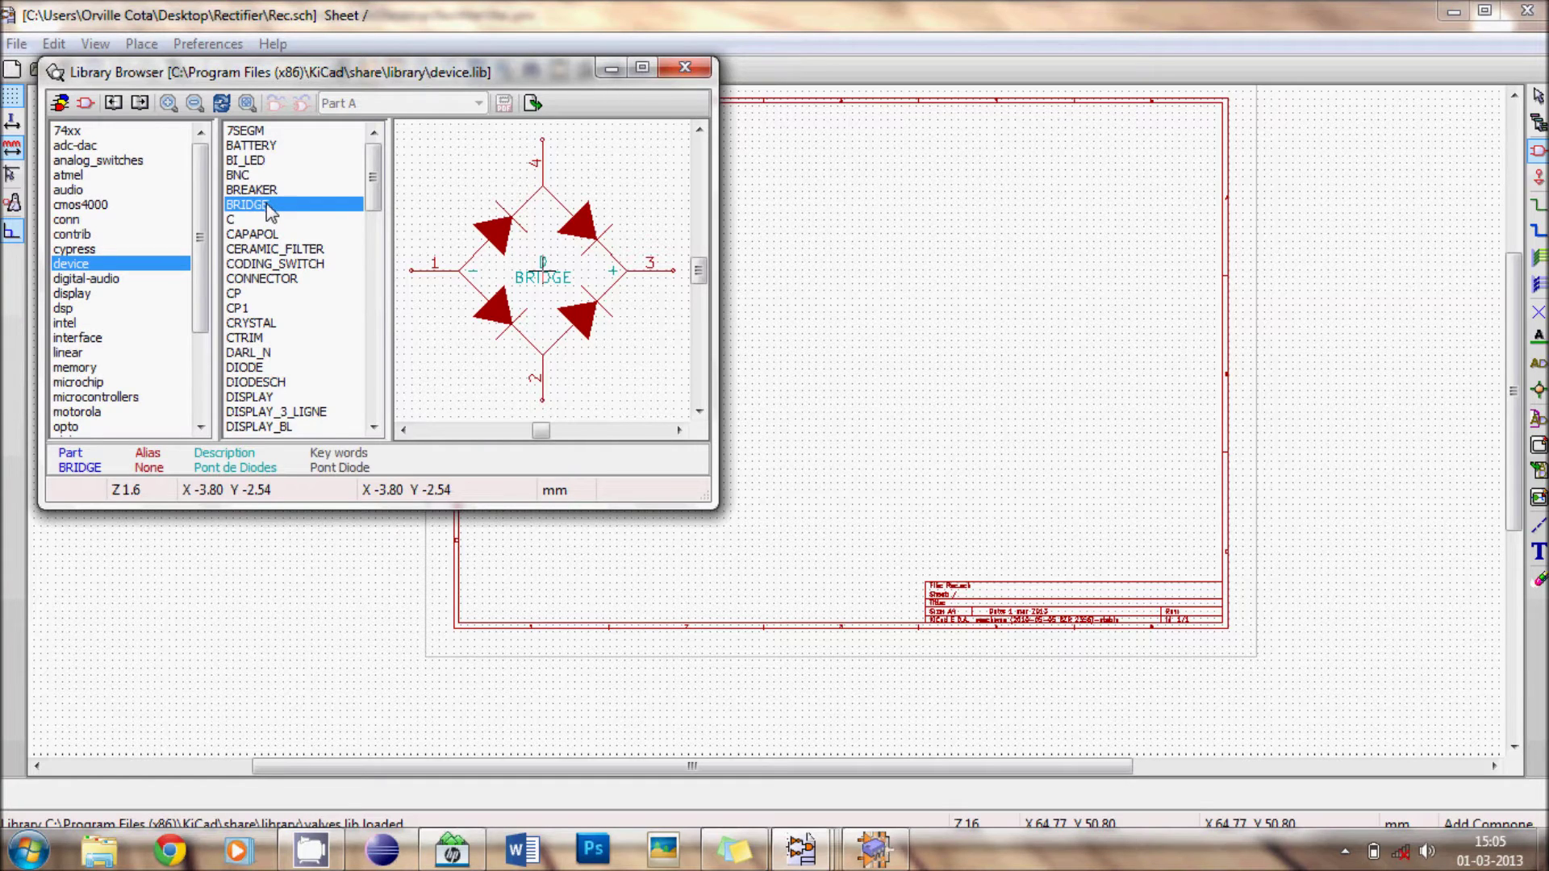
{"action": "key", "text": "d"}
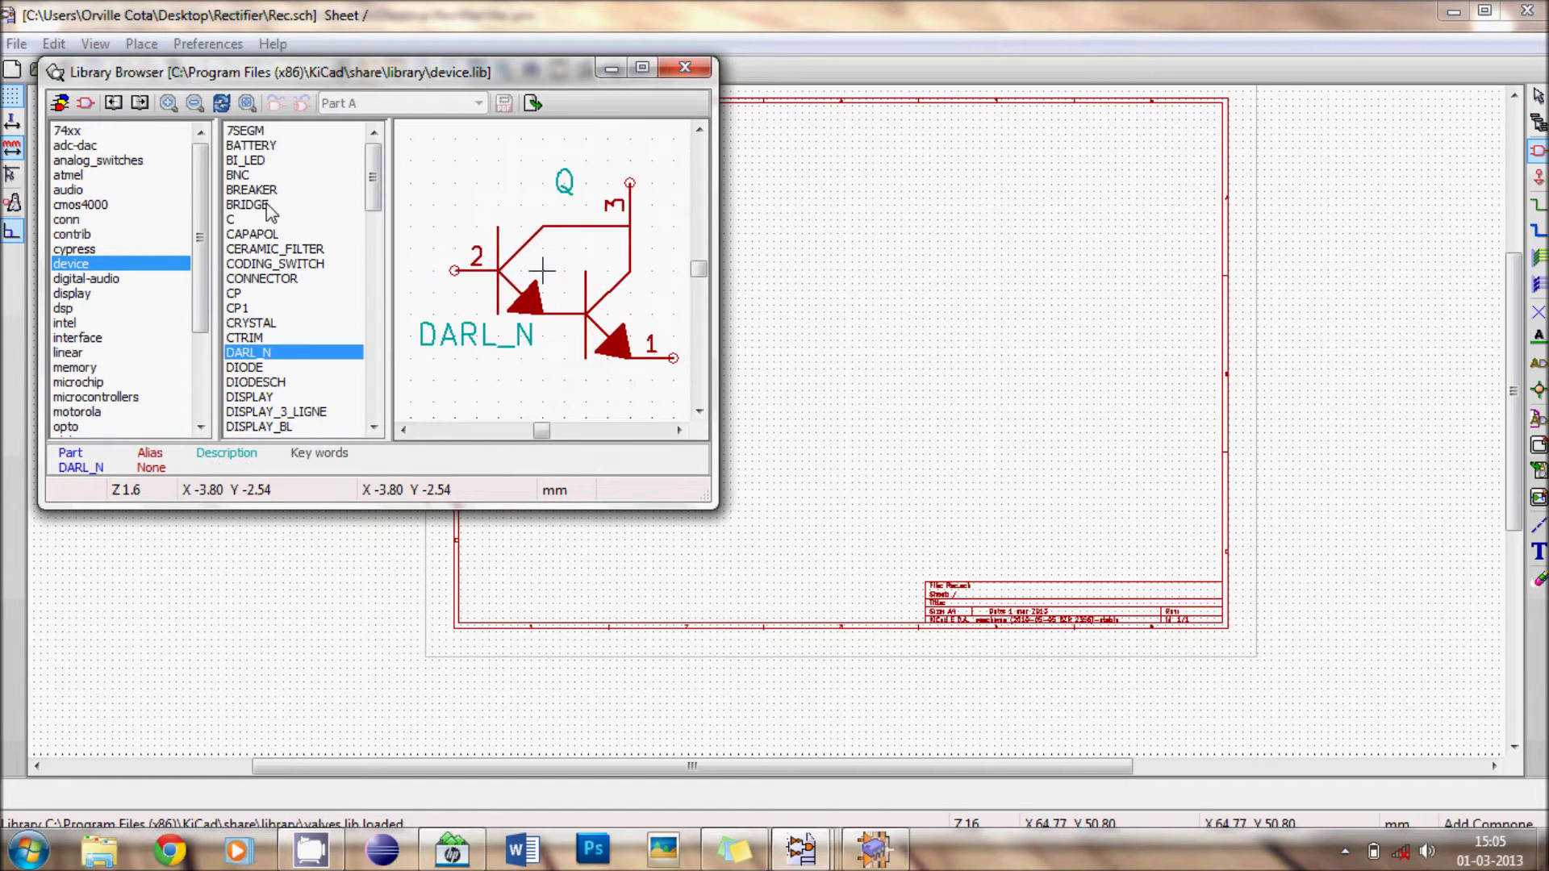
{"action": "left_click", "coordinate": [276, 370]}
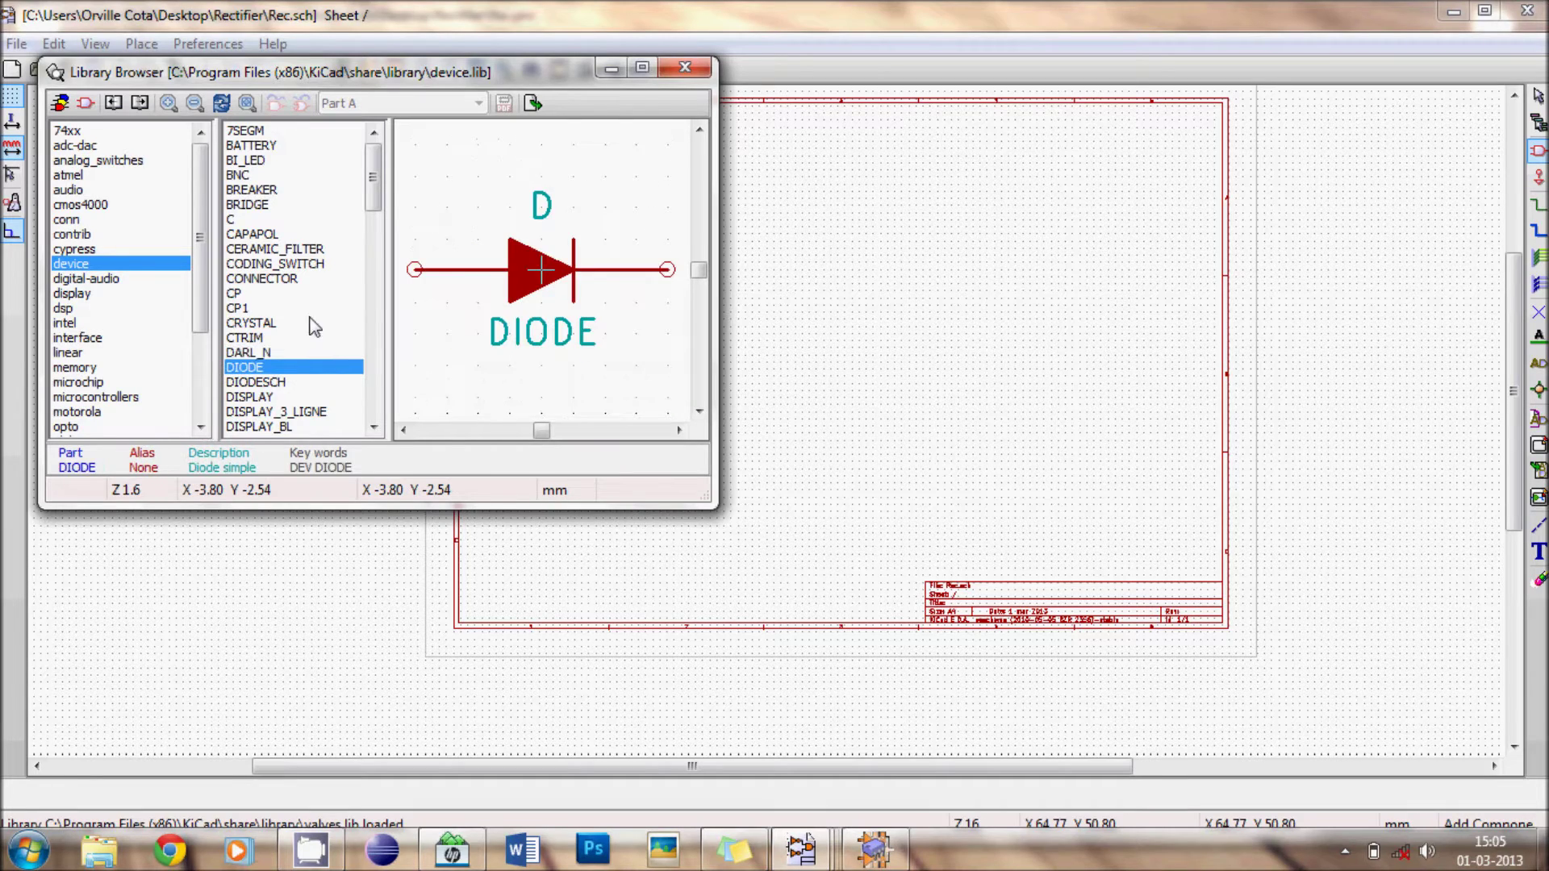
{"action": "left_click", "coordinate": [534, 103]}
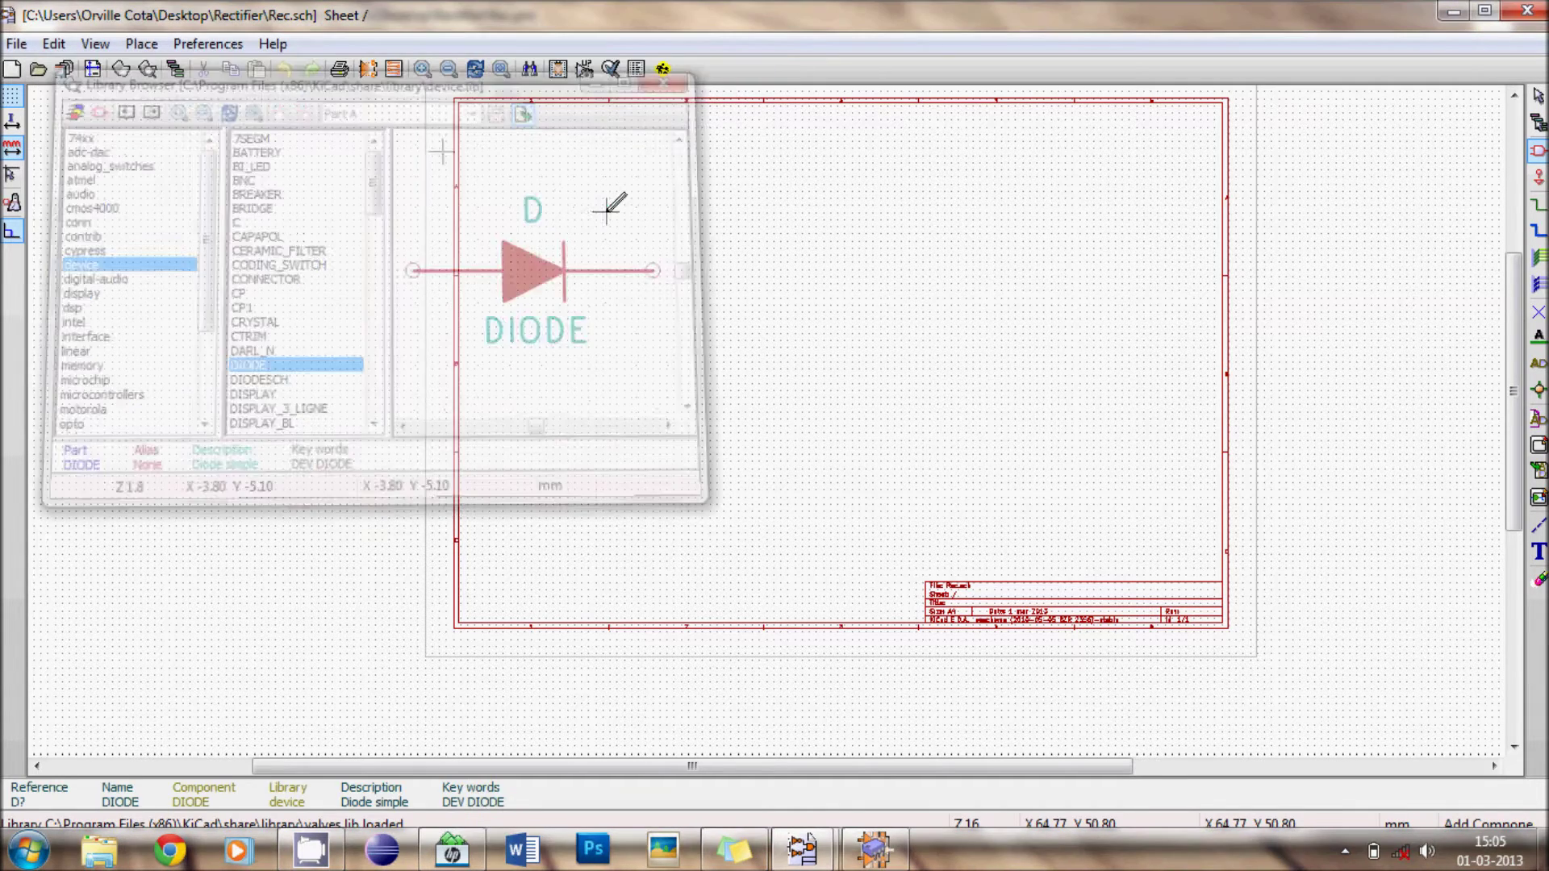
{"action": "scroll", "coordinate": [608, 208], "scroll_direction": "up", "scroll_amount": 2}
{"action": "scroll", "coordinate": [771, 417], "scroll_direction": "up", "scroll_amount": 2}
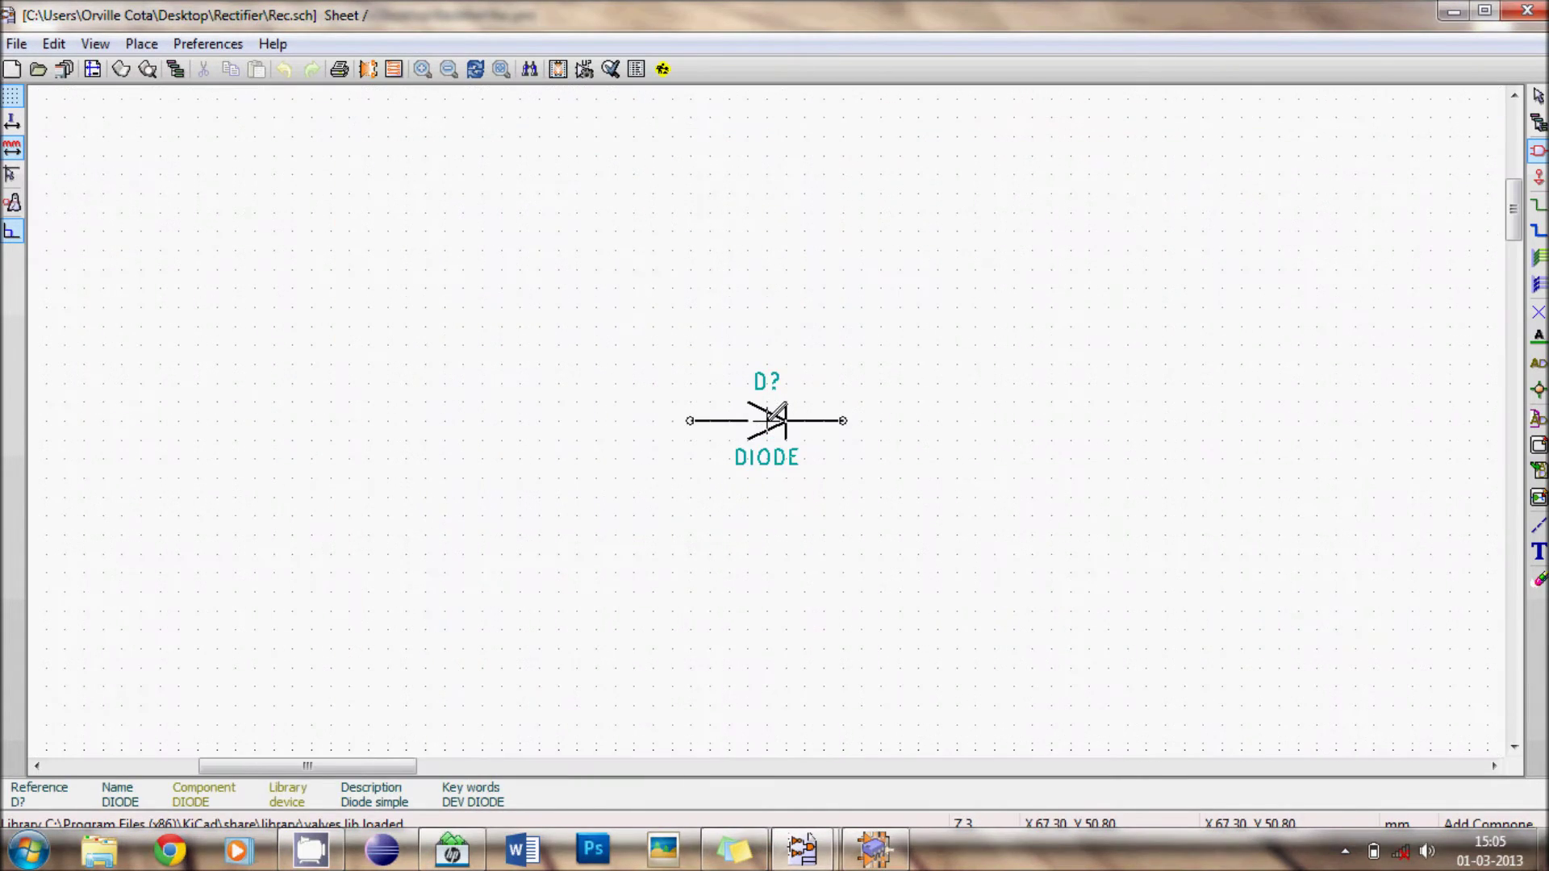
{"action": "scroll", "coordinate": [743, 452], "scroll_direction": "down", "scroll_amount": 3}
{"action": "left_click", "coordinate": [746, 417]}
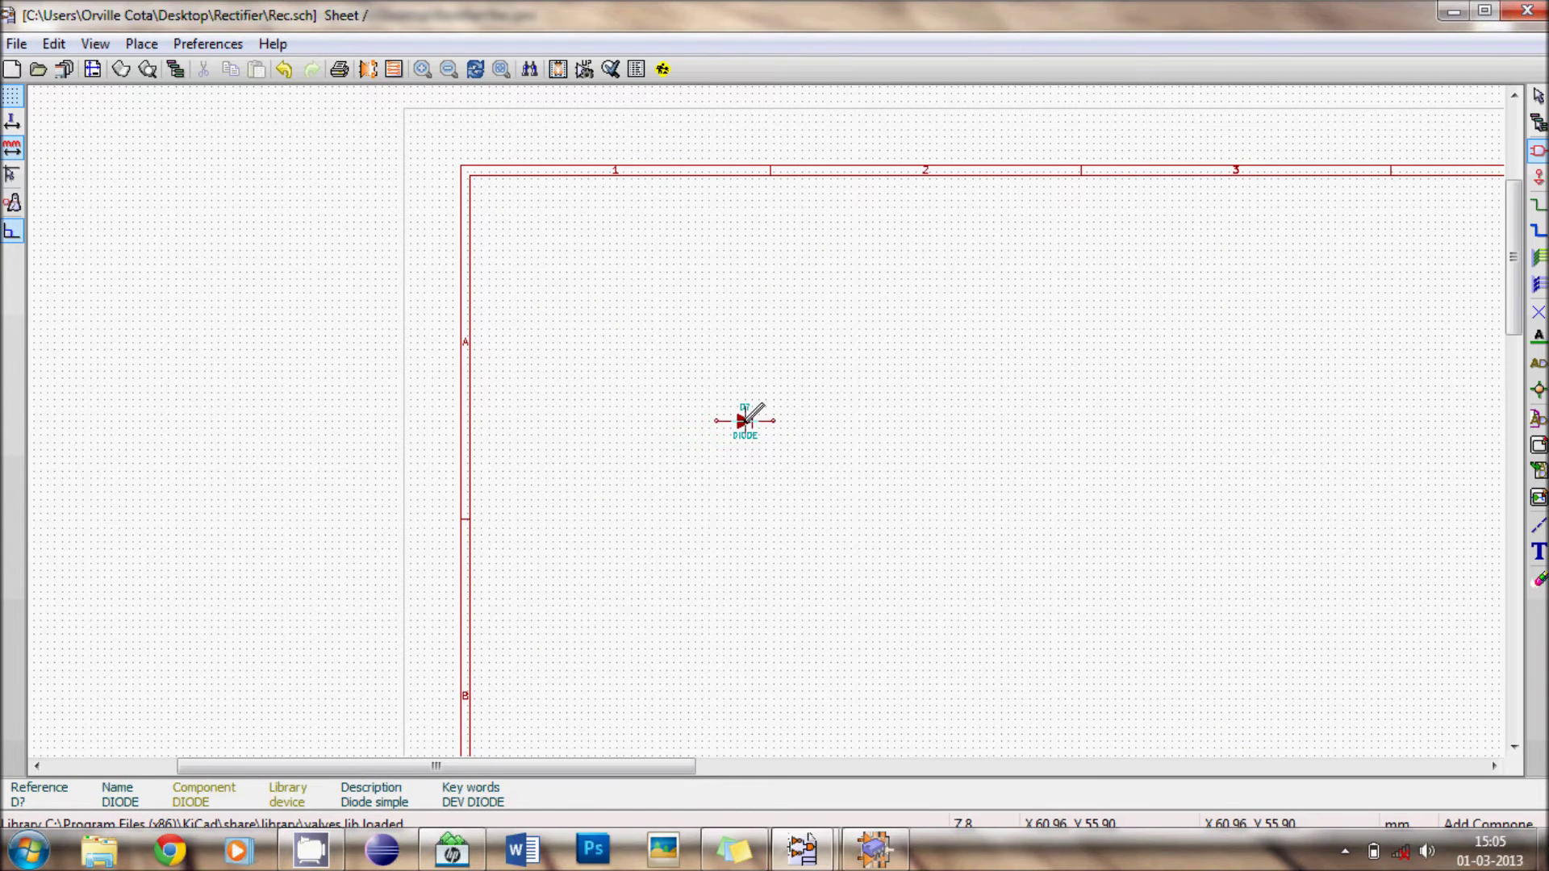
Place three more DIODE components, one beside the first and two in a row below, forming a two-by-two arrangement.
{"action": "left_click", "coordinate": [845, 418]}
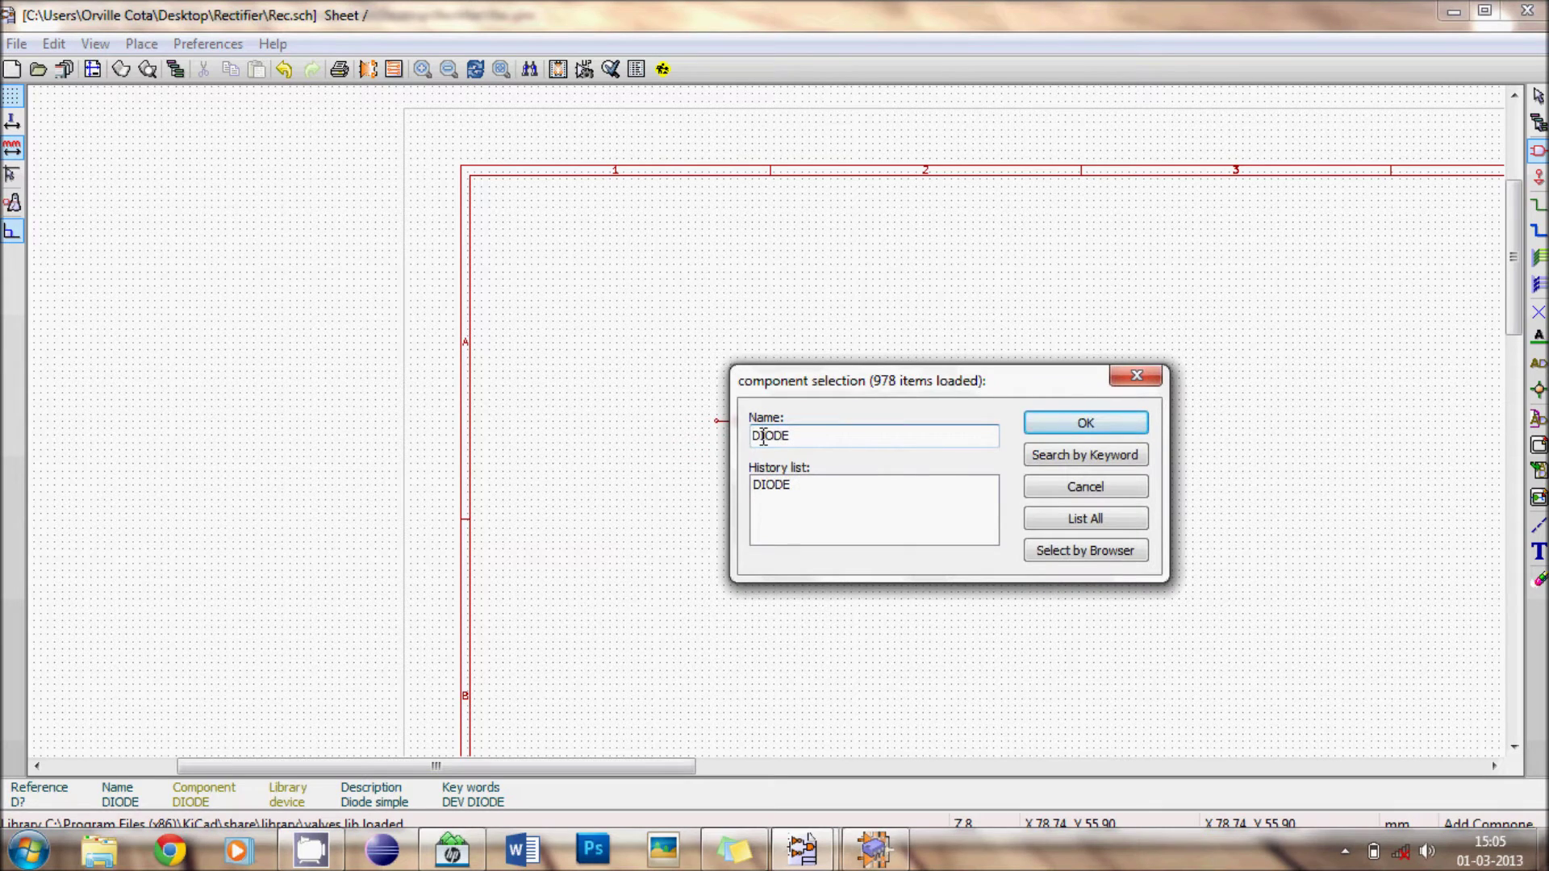
{"action": "left_click", "coordinate": [1049, 423]}
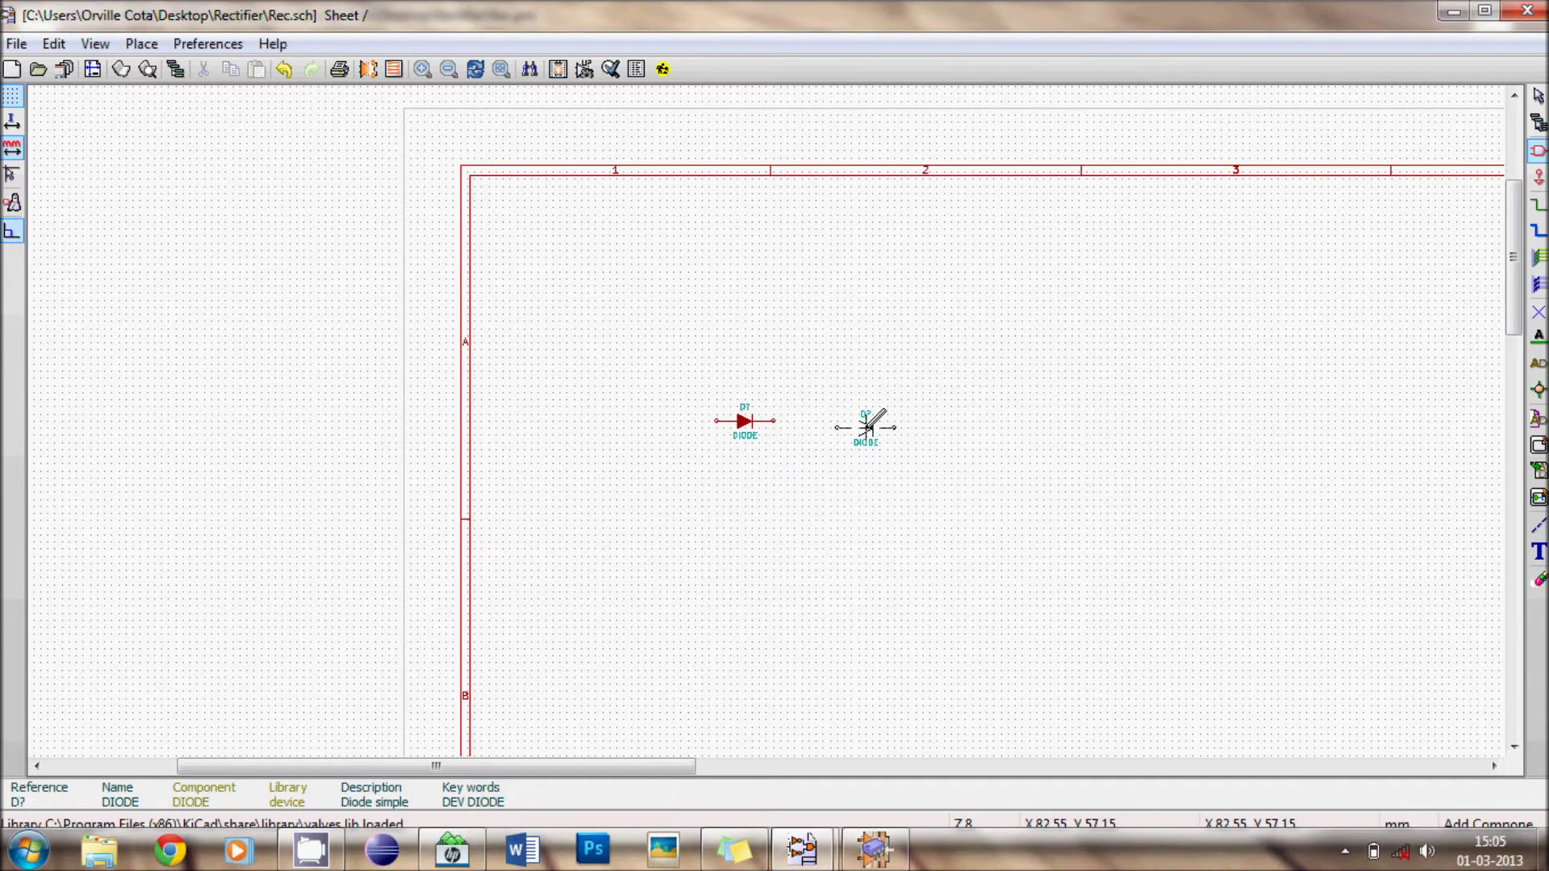
{"action": "left_click", "coordinate": [873, 420]}
{"action": "left_click", "coordinate": [739, 528]}
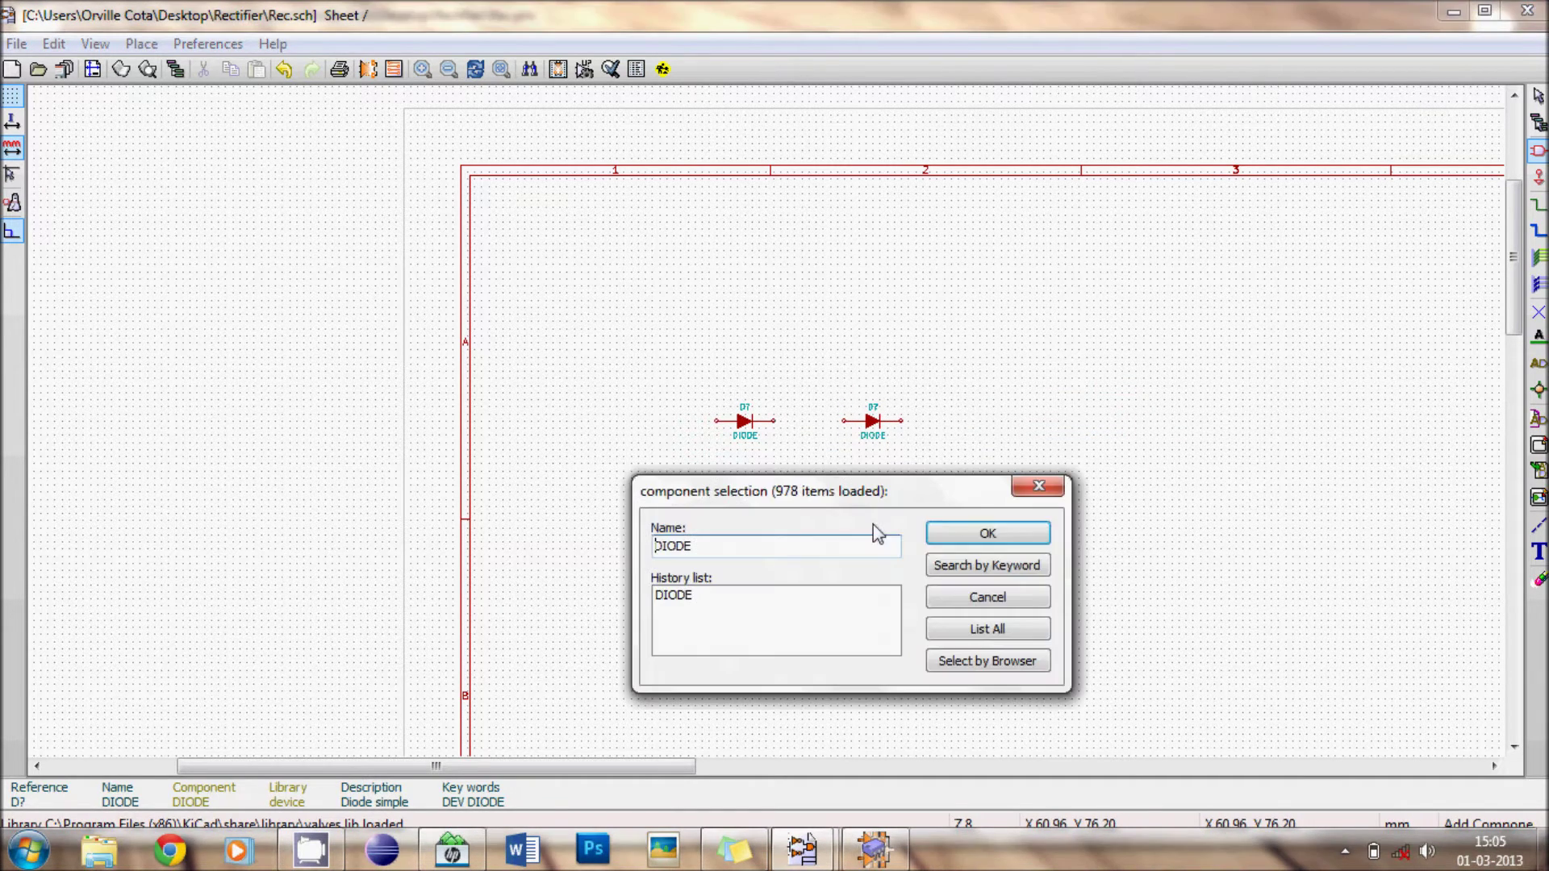
{"action": "left_click", "coordinate": [945, 536]}
{"action": "left_click", "coordinate": [751, 549]}
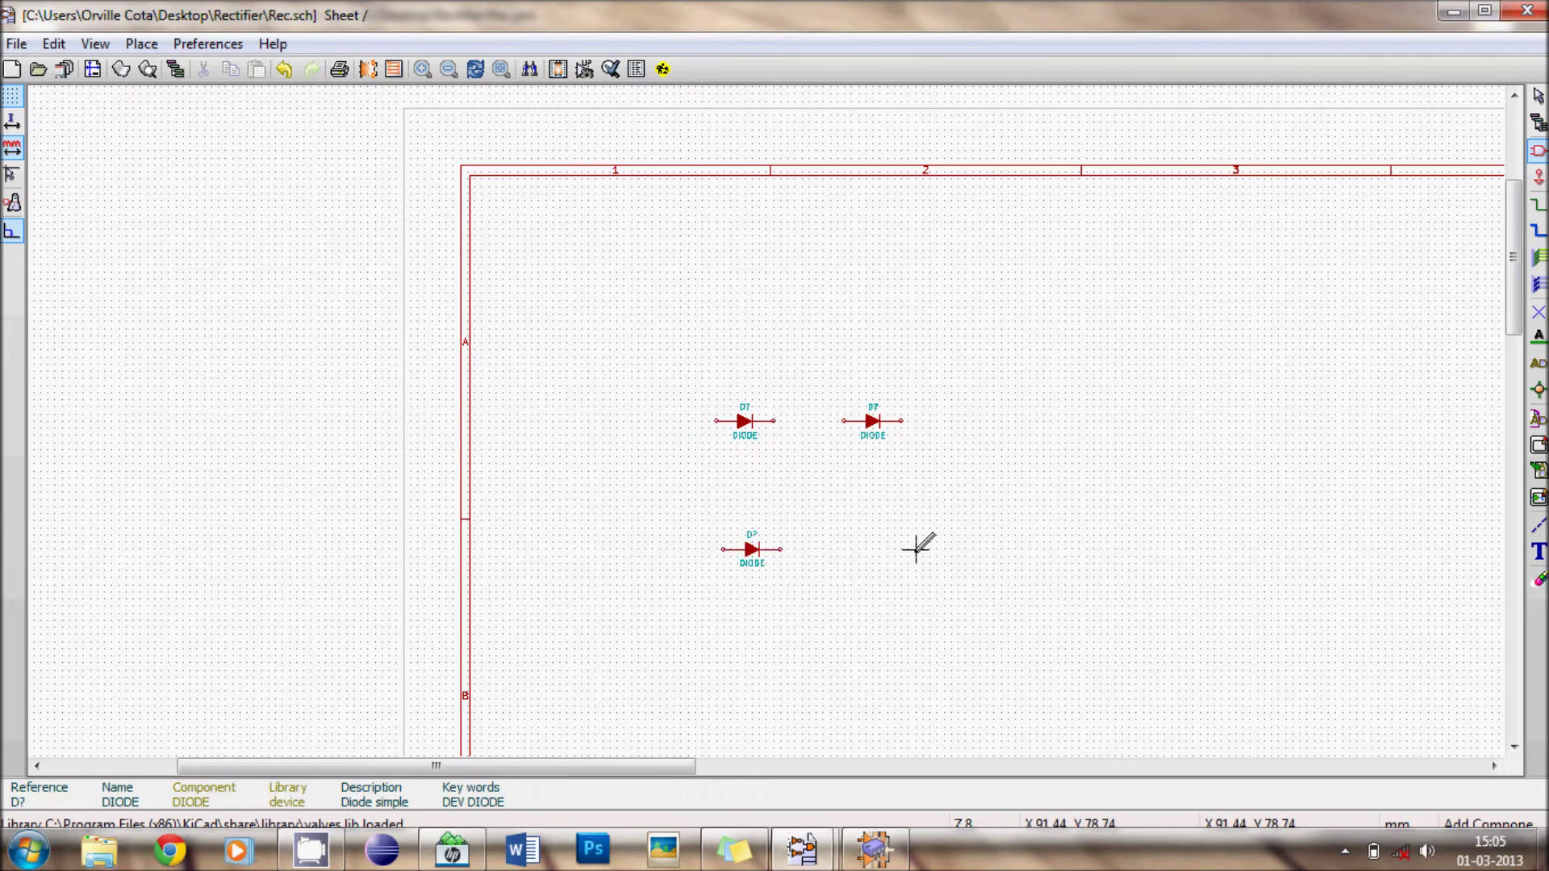
{"action": "left_click", "coordinate": [909, 551]}
{"action": "left_click", "coordinate": [1128, 544]}
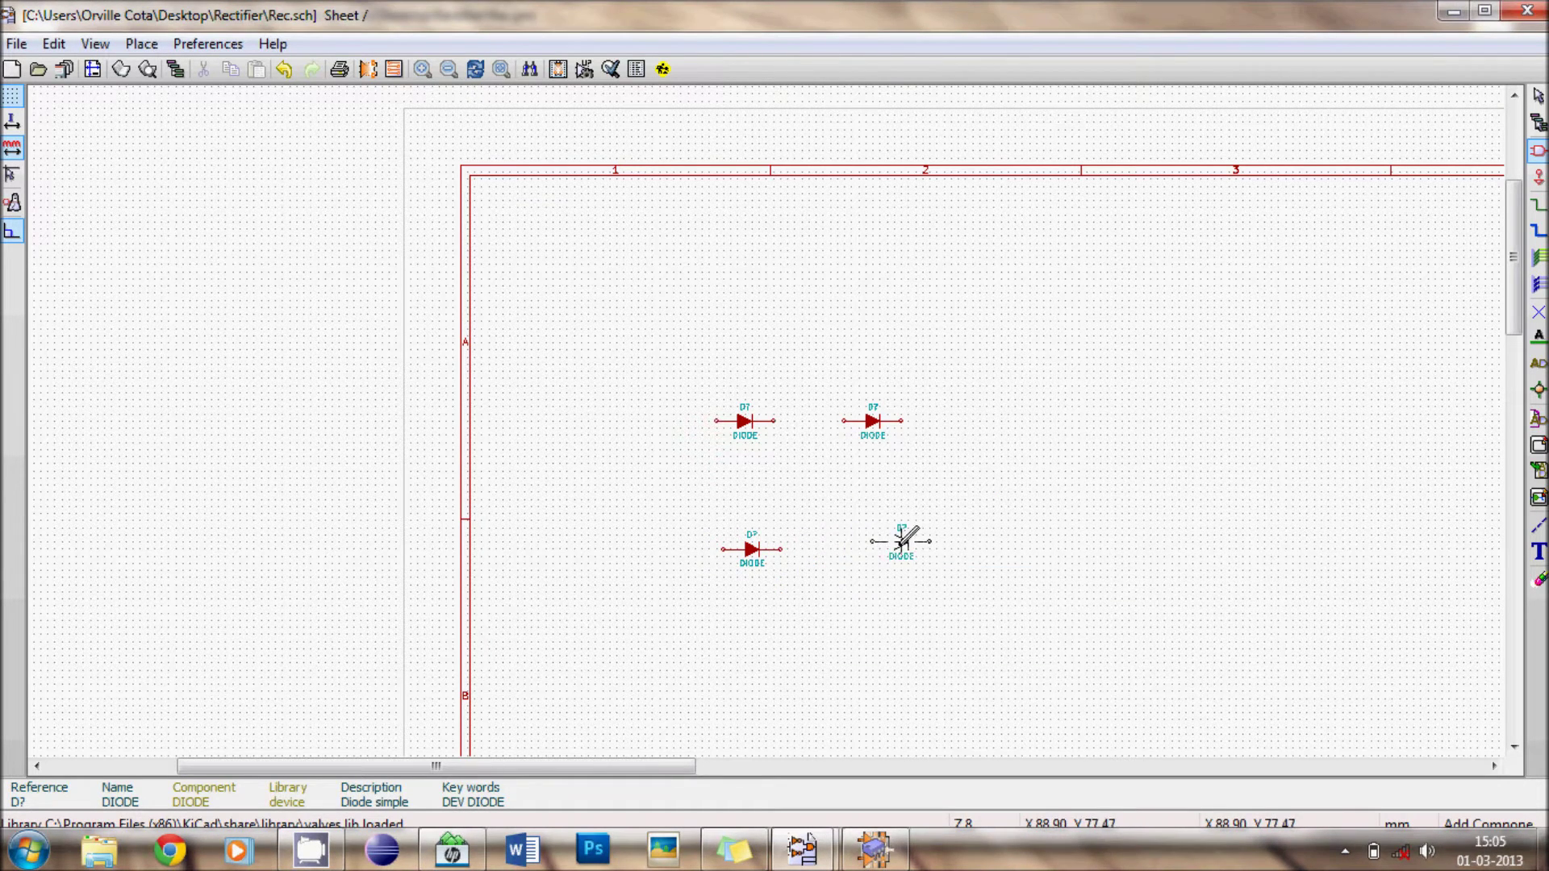
{"action": "left_click", "coordinate": [873, 549]}
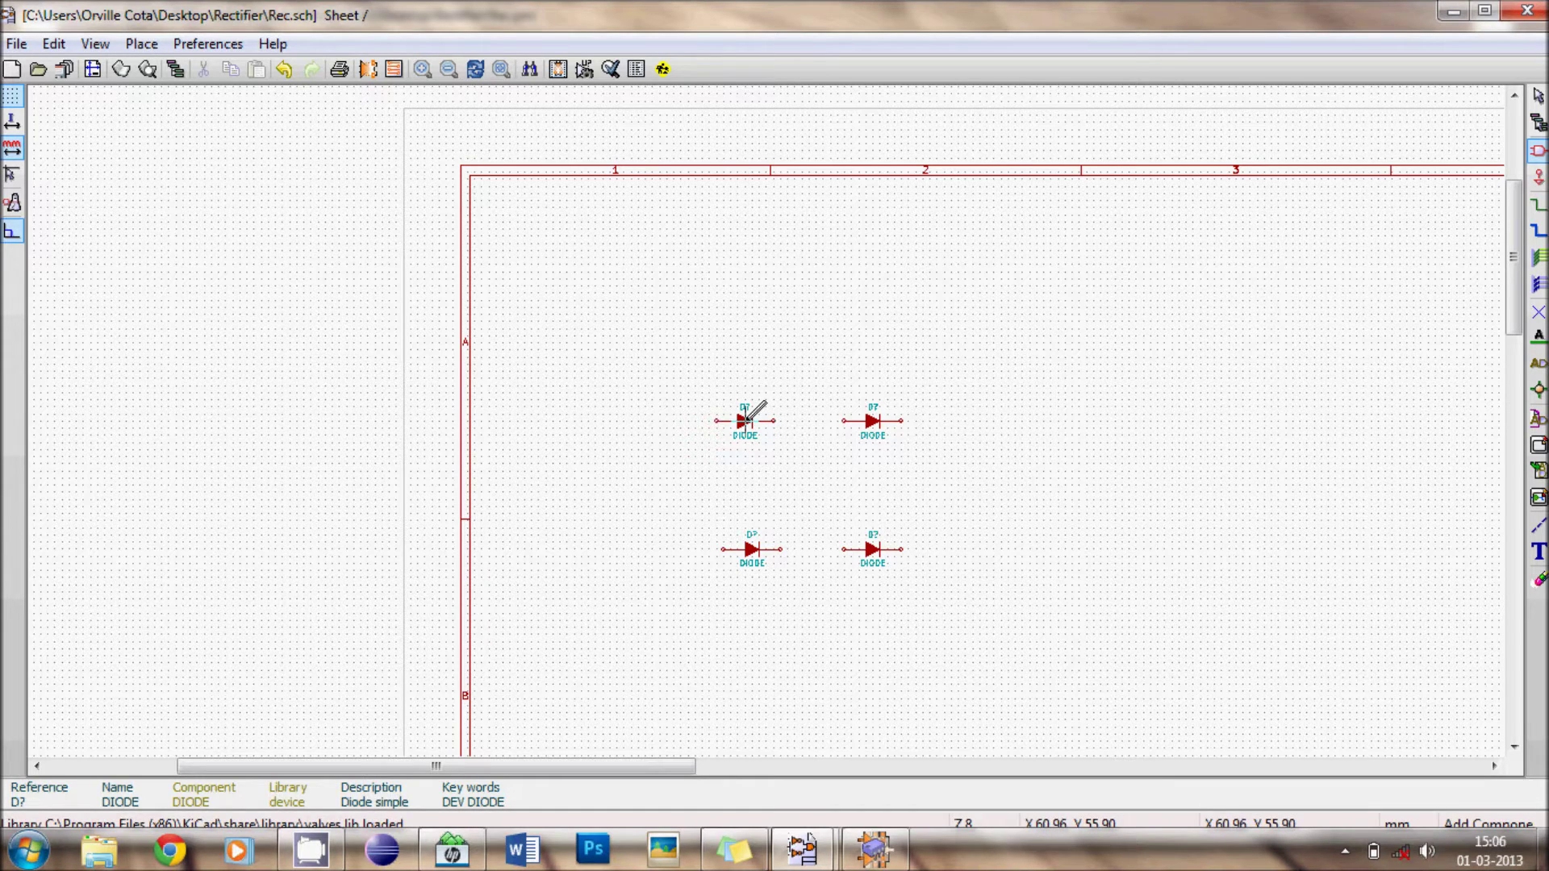
Rotate all four diodes to stand vertically with their cathodes facing up.
{"action": "right_click", "coordinate": [746, 421]}
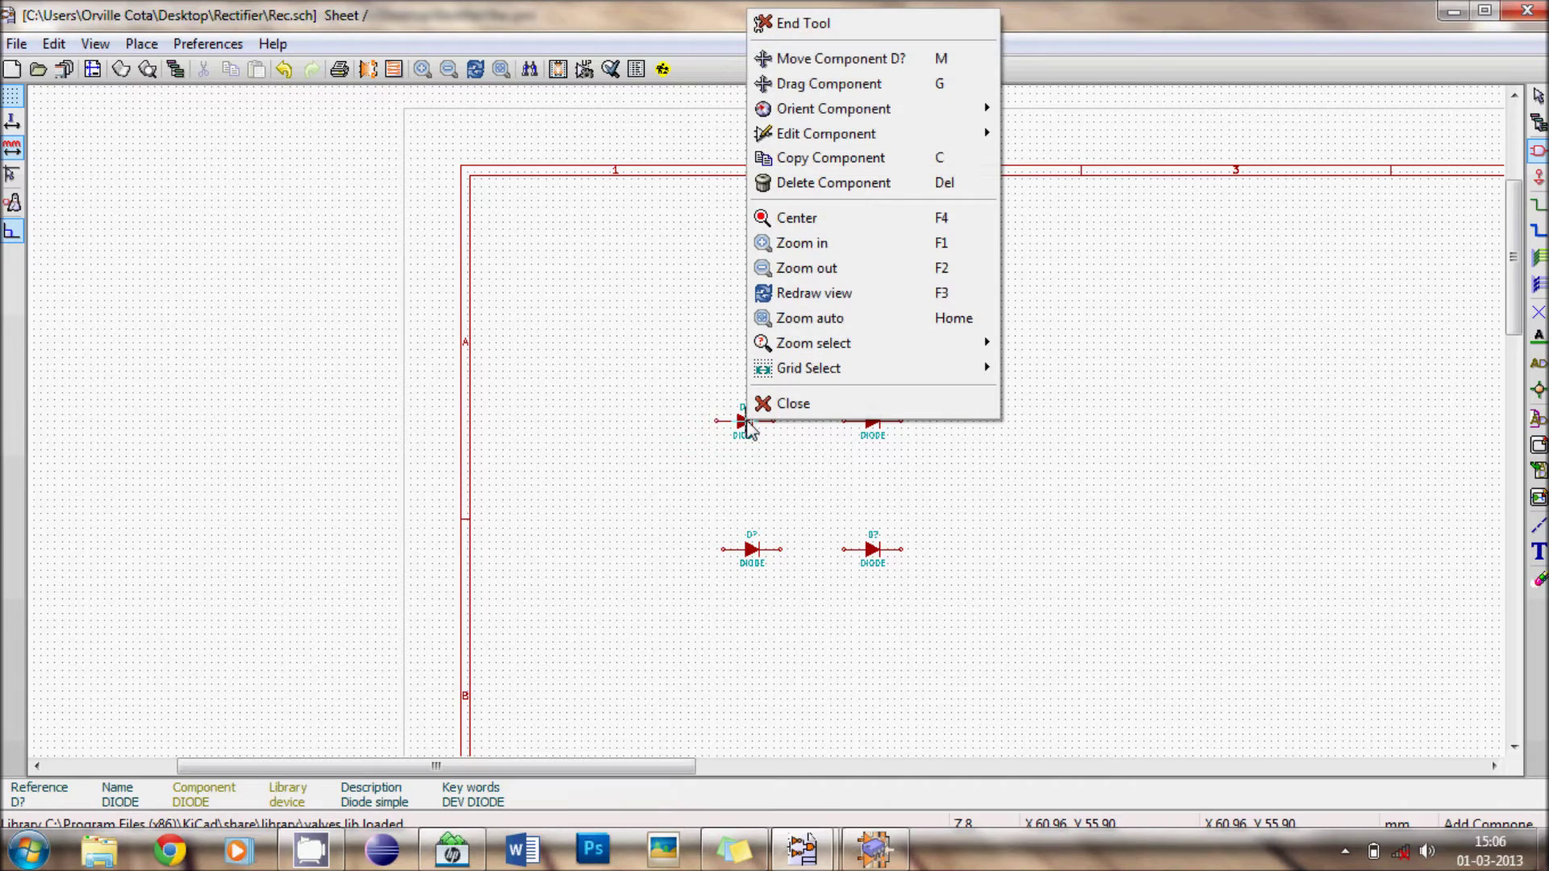
{"action": "mouse_move", "coordinate": [870, 108]}
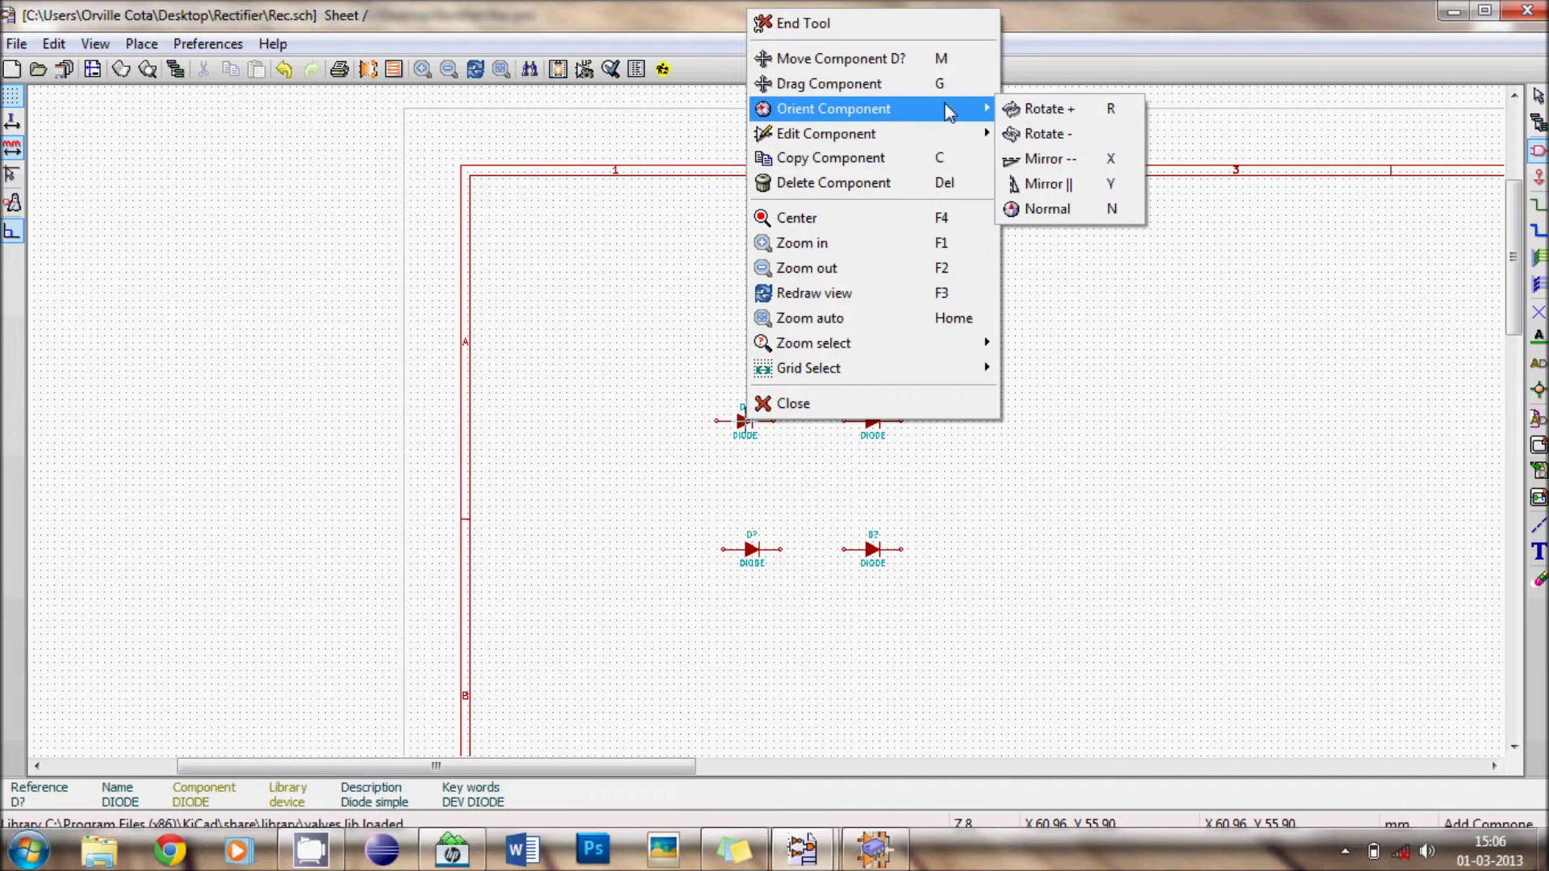
{"action": "left_click", "coordinate": [1062, 134]}
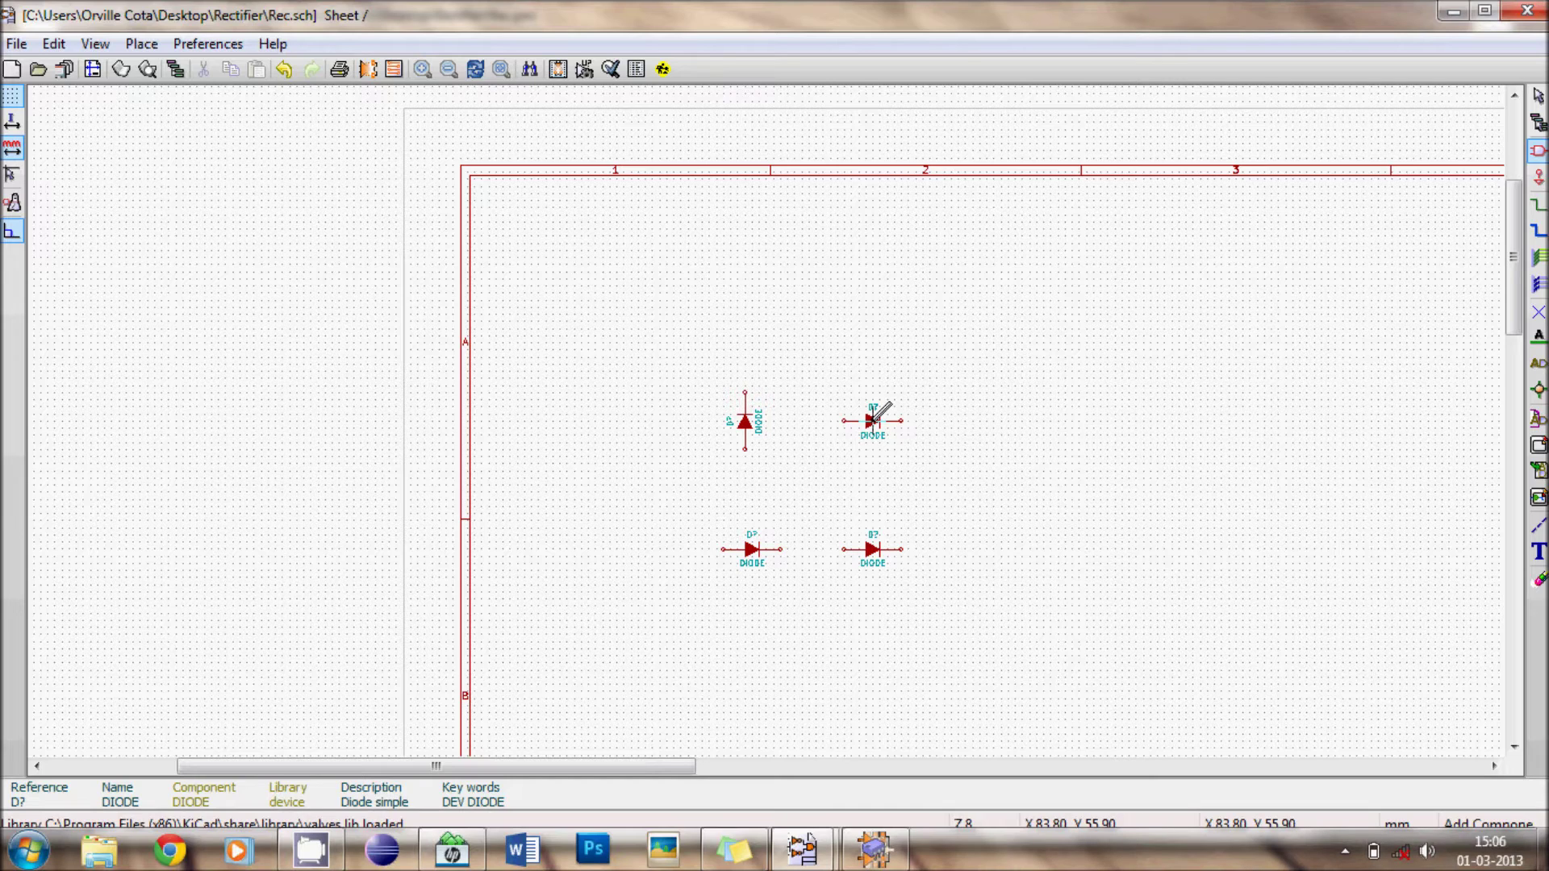
{"action": "key", "text": "r"}
{"action": "key", "text": "r"}
{"action": "key", "text": "r"}
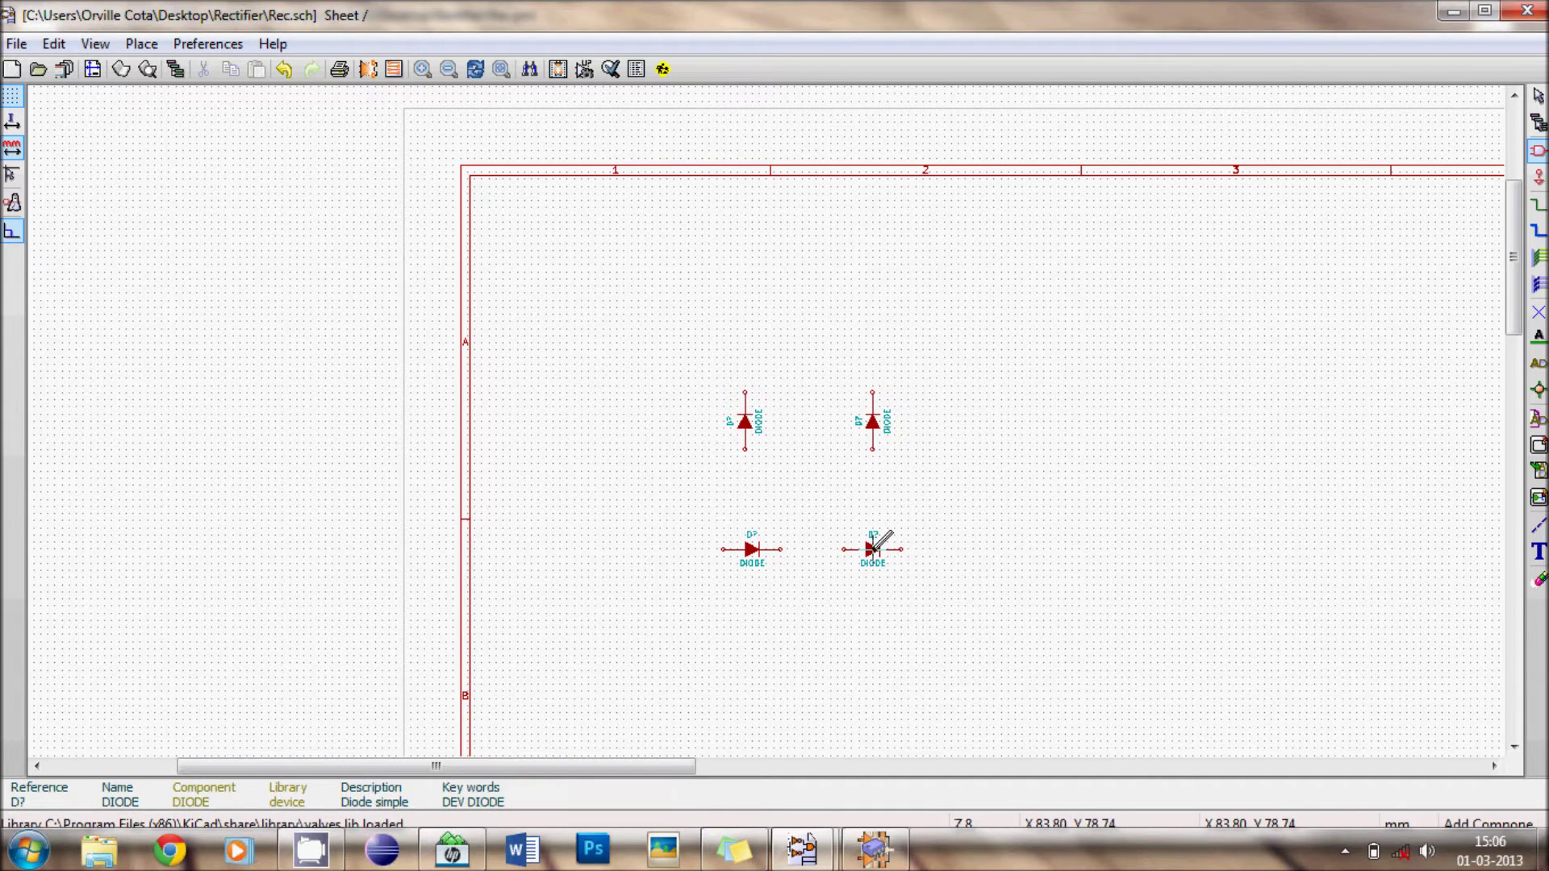
{"action": "key", "text": "r"}
{"action": "key", "text": "r"}
{"action": "key", "text": "r"}
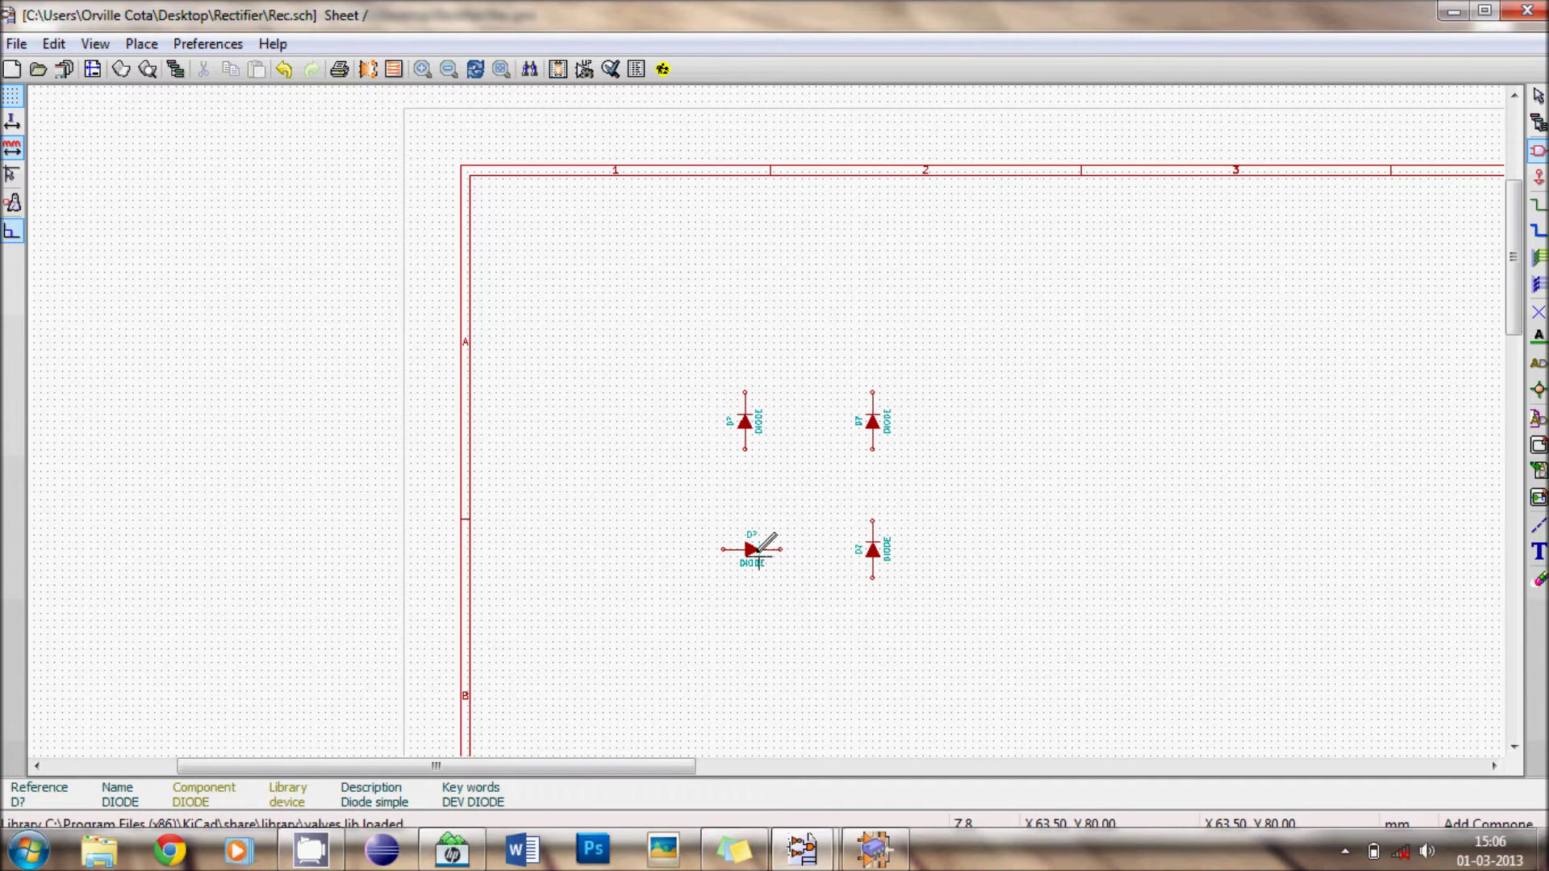
{"action": "key", "text": "r"}
{"action": "key", "text": "r"}
{"action": "key", "text": "r"}
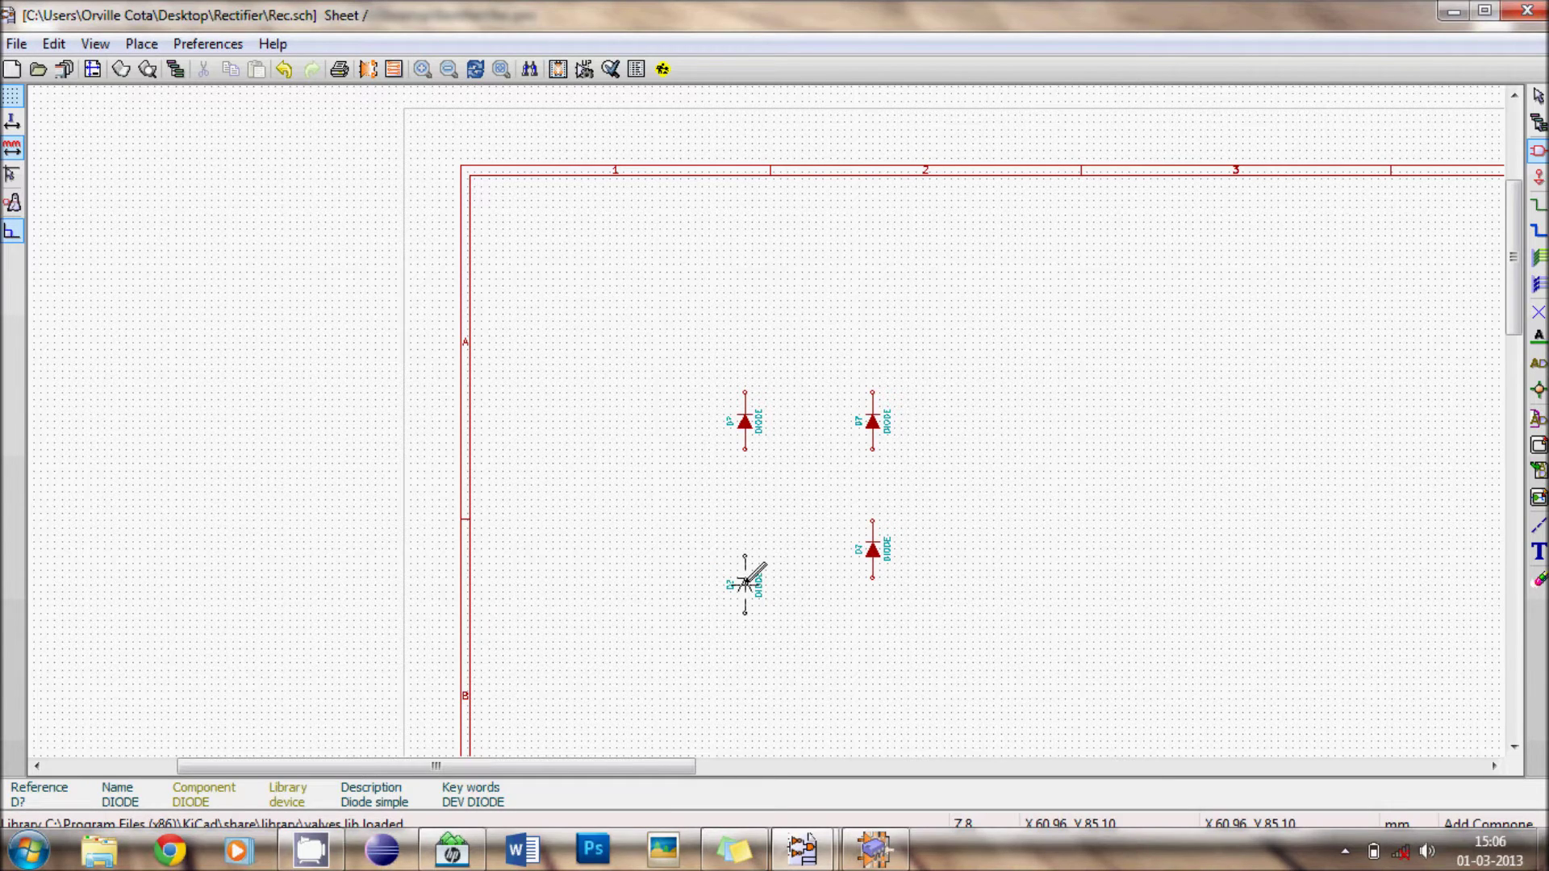
Move the two lower diodes to Y 85.10 mm, each aligned directly beneath an upper diode.
{"action": "left_click_drag", "start_coordinate": [873, 548], "coordinate": [873, 584]}
{"action": "scroll", "coordinate": [820, 515], "scroll_direction": "down", "scroll_amount": 1}
{"action": "scroll", "coordinate": [757, 425], "scroll_direction": "up", "scroll_amount": 2}
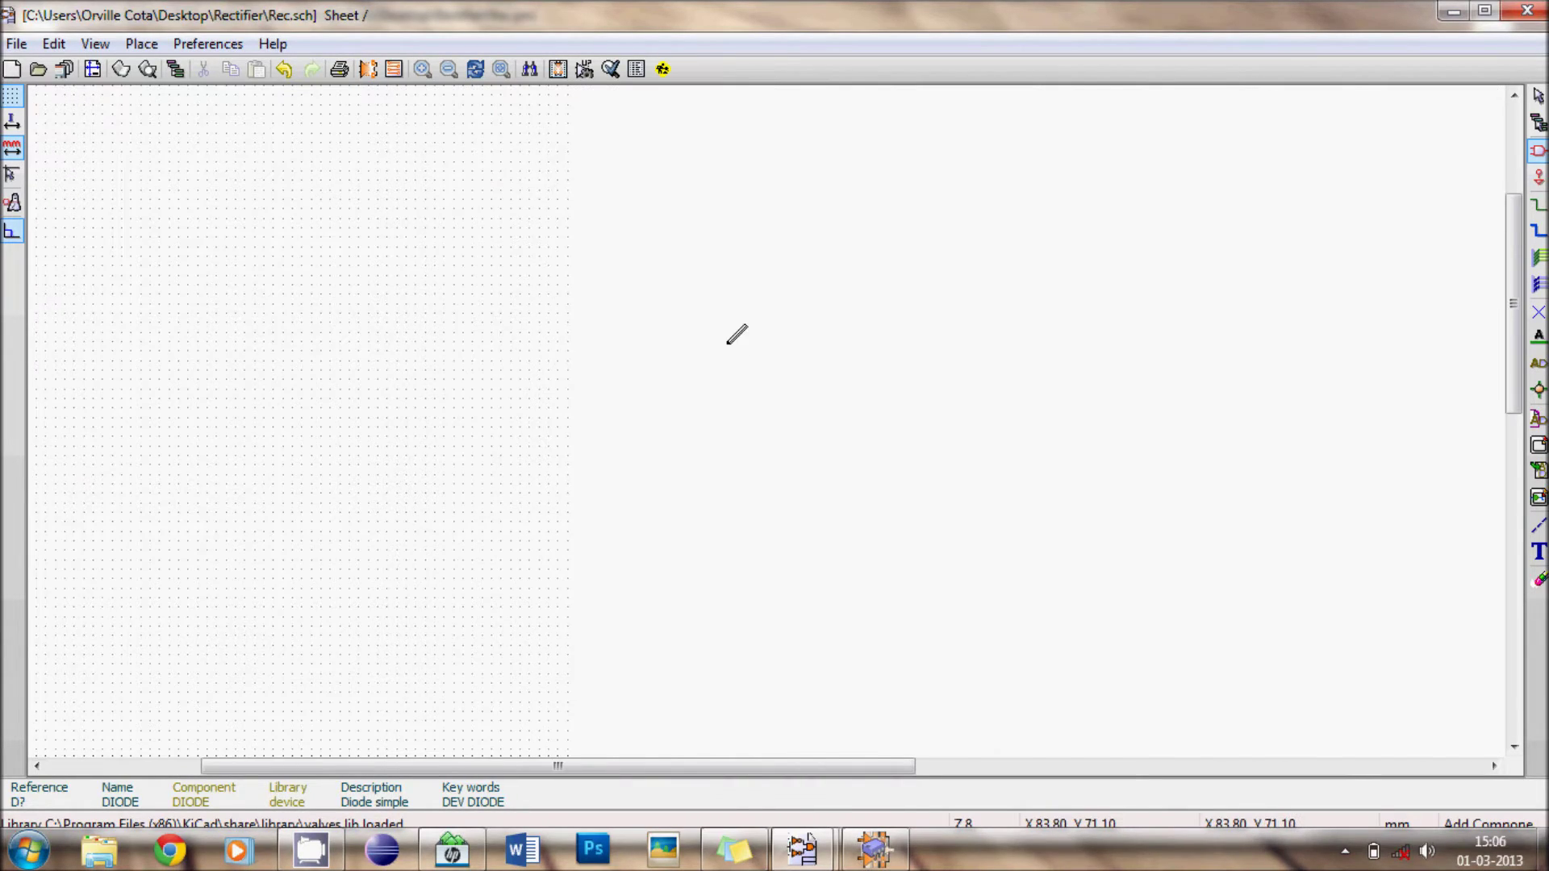
{"action": "scroll", "coordinate": [736, 333], "scroll_direction": "down", "scroll_amount": 1}
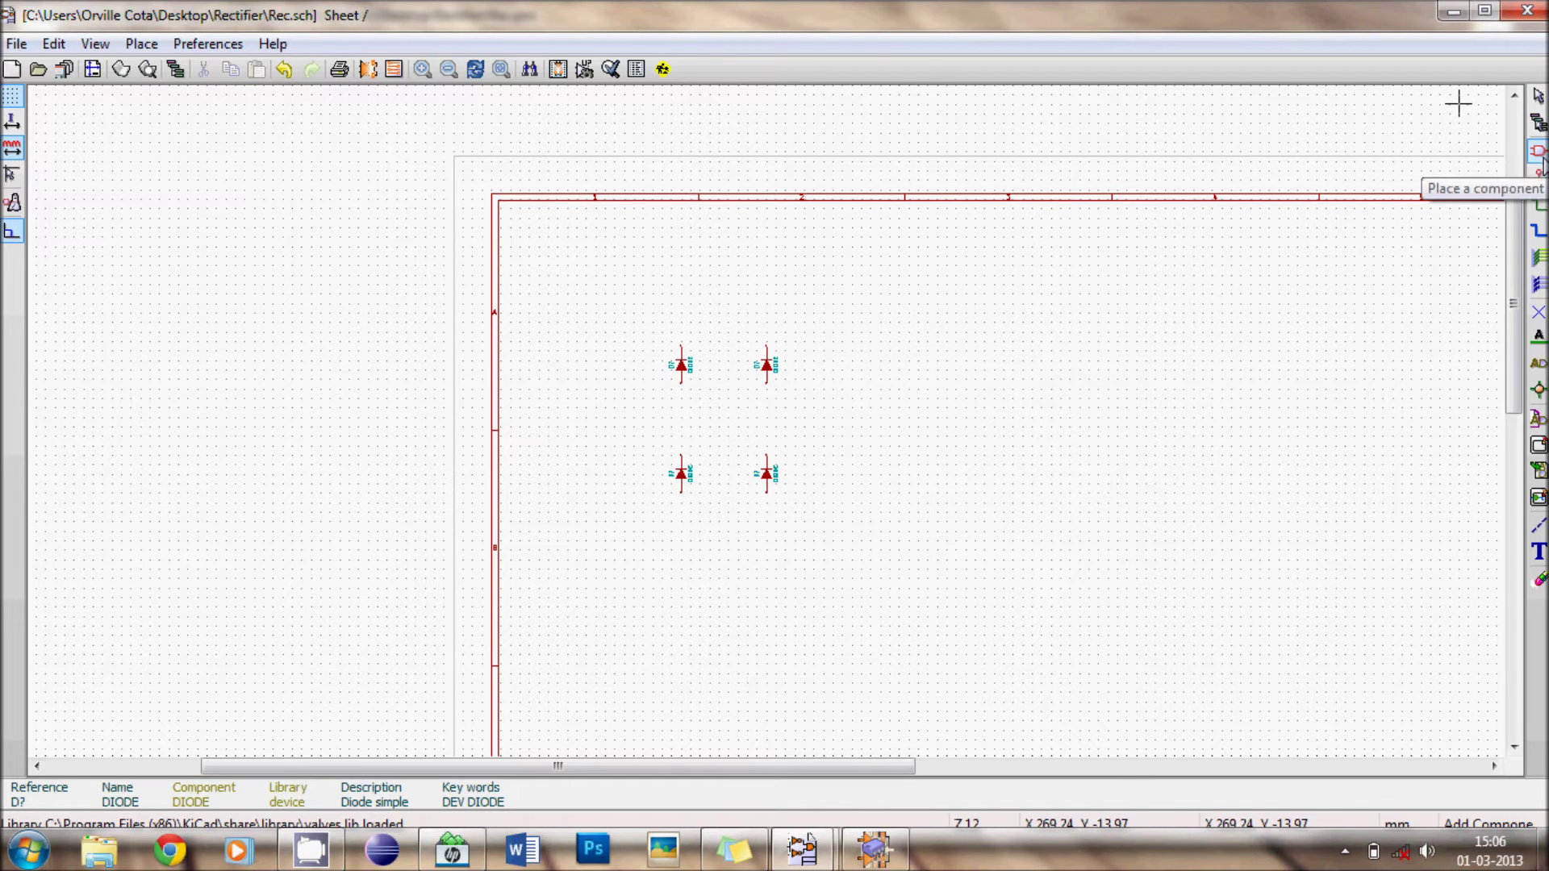
Choose the polarized capacitor CP1 from the device library and place it beside the diodes at about X 105.40, Y 71.10 mm.
{"action": "left_click", "coordinate": [871, 430]}
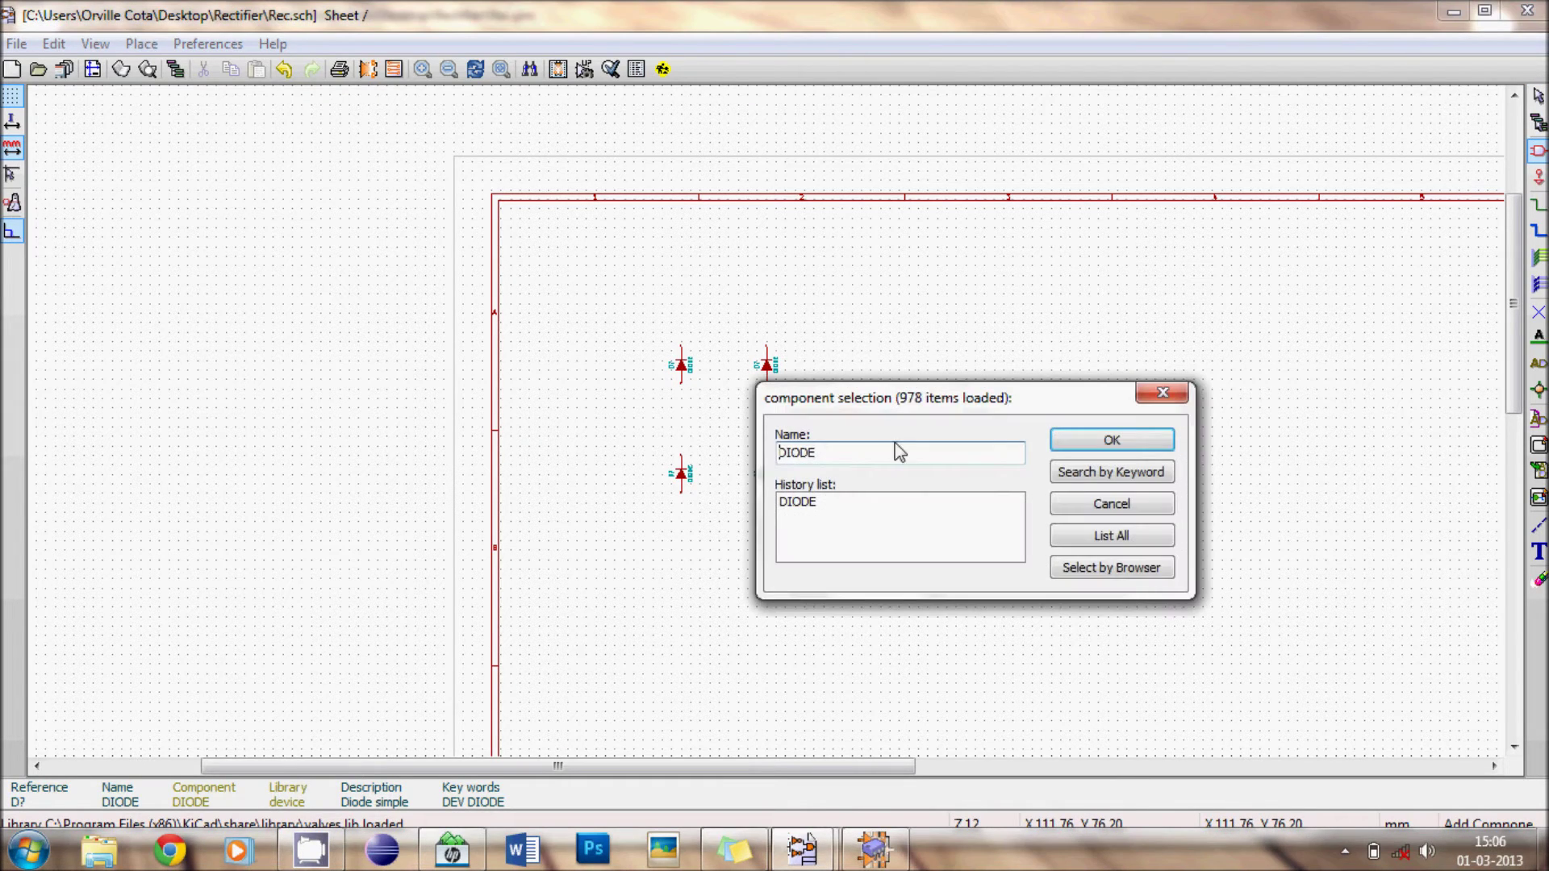
{"action": "left_click", "coordinate": [1121, 567]}
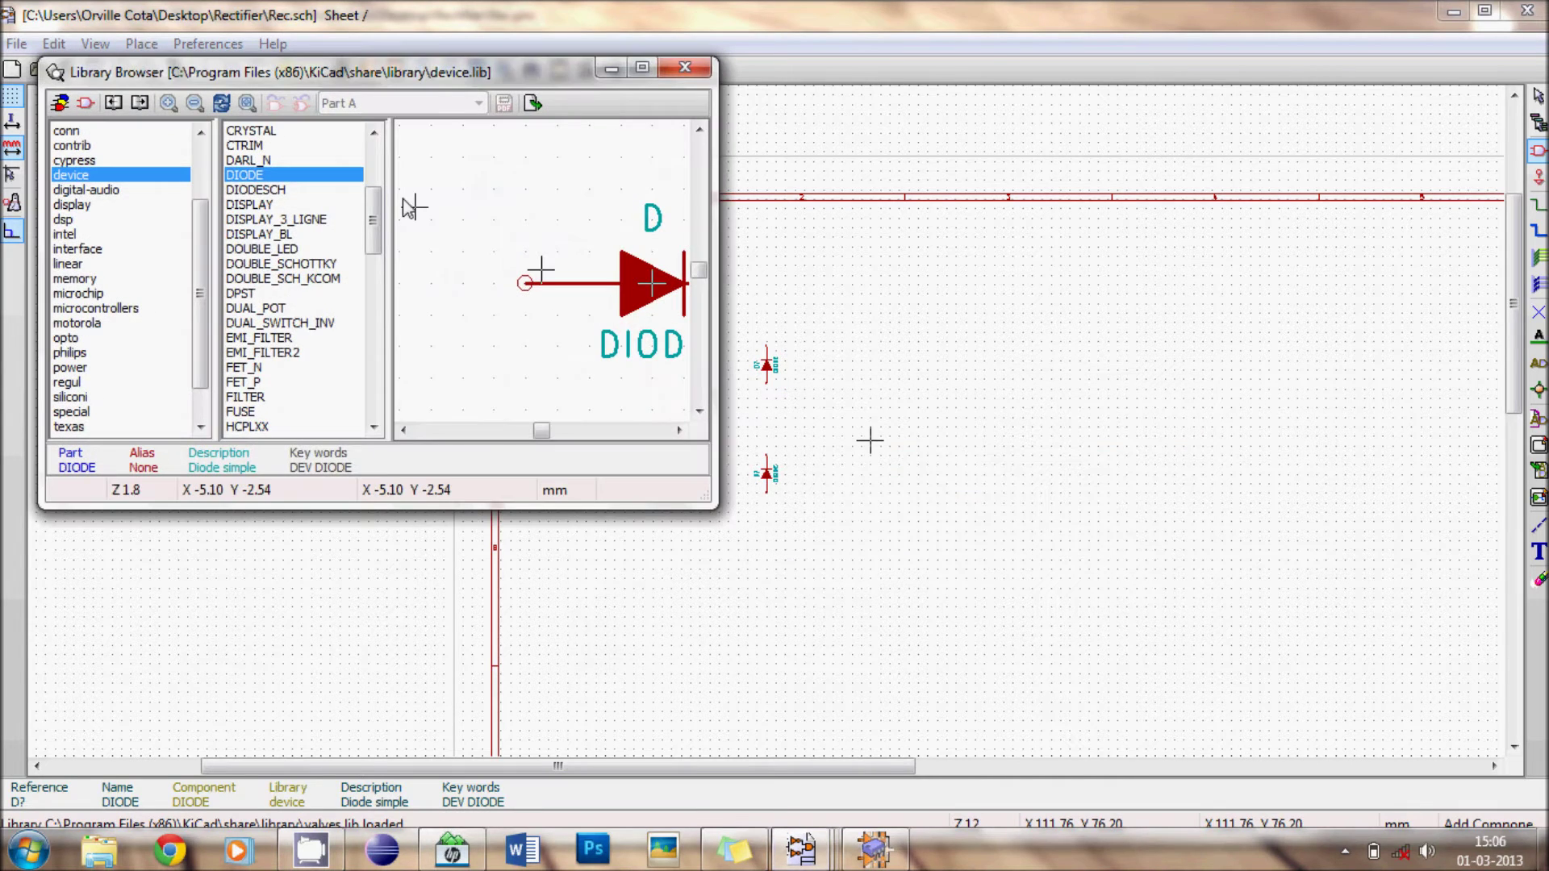
{"action": "left_click", "coordinate": [269, 207]}
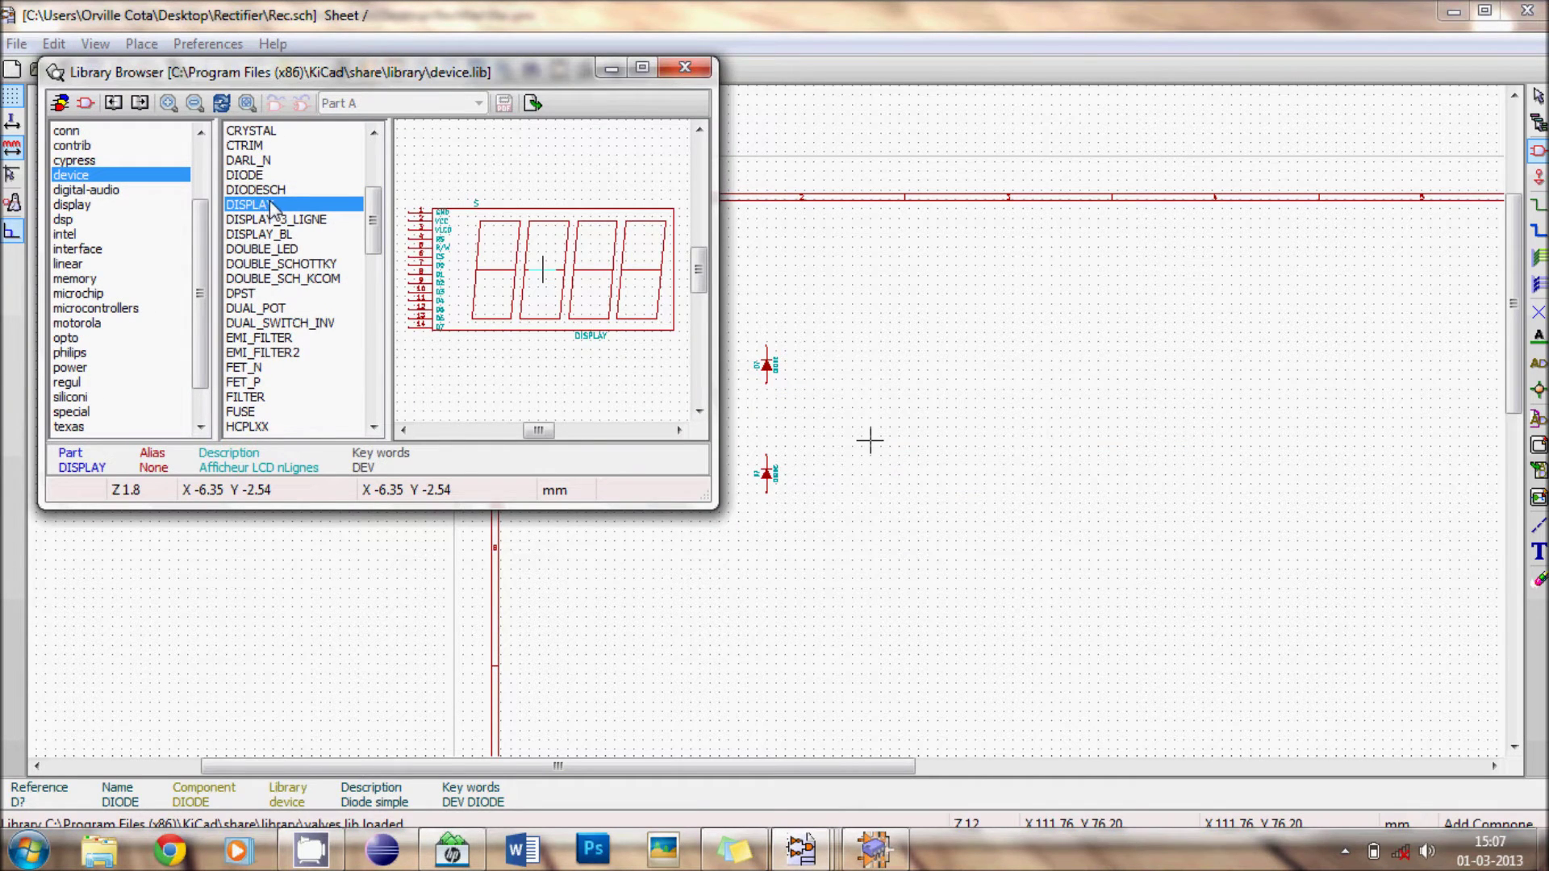
{"action": "scroll", "coordinate": [274, 211], "scroll_direction": "up", "scroll_amount": 3}
{"action": "left_click", "coordinate": [243, 131]}
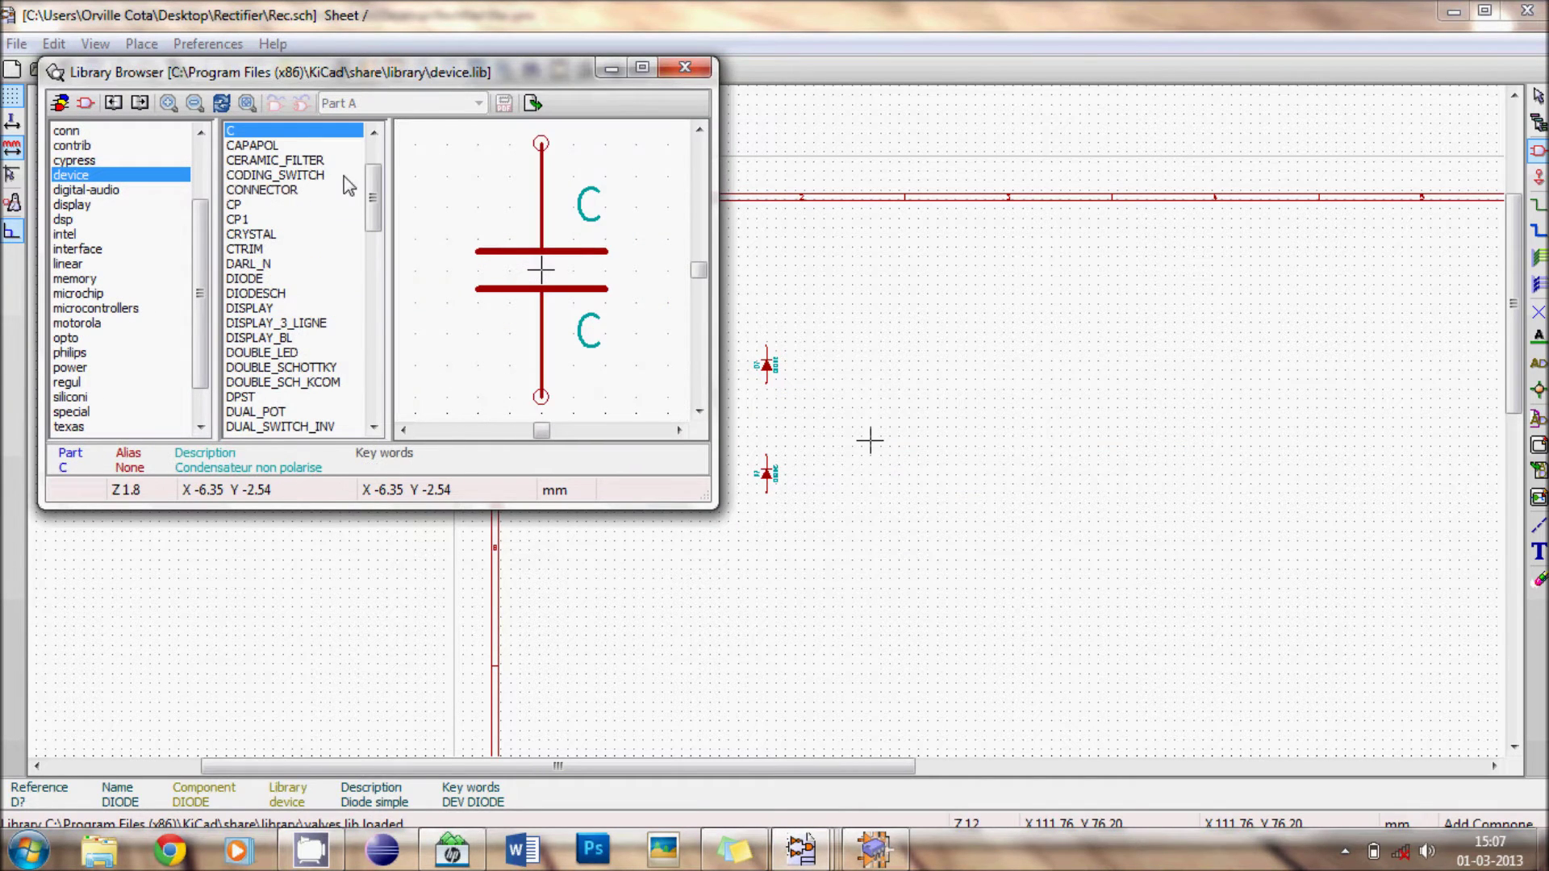
{"action": "left_click", "coordinate": [254, 220]}
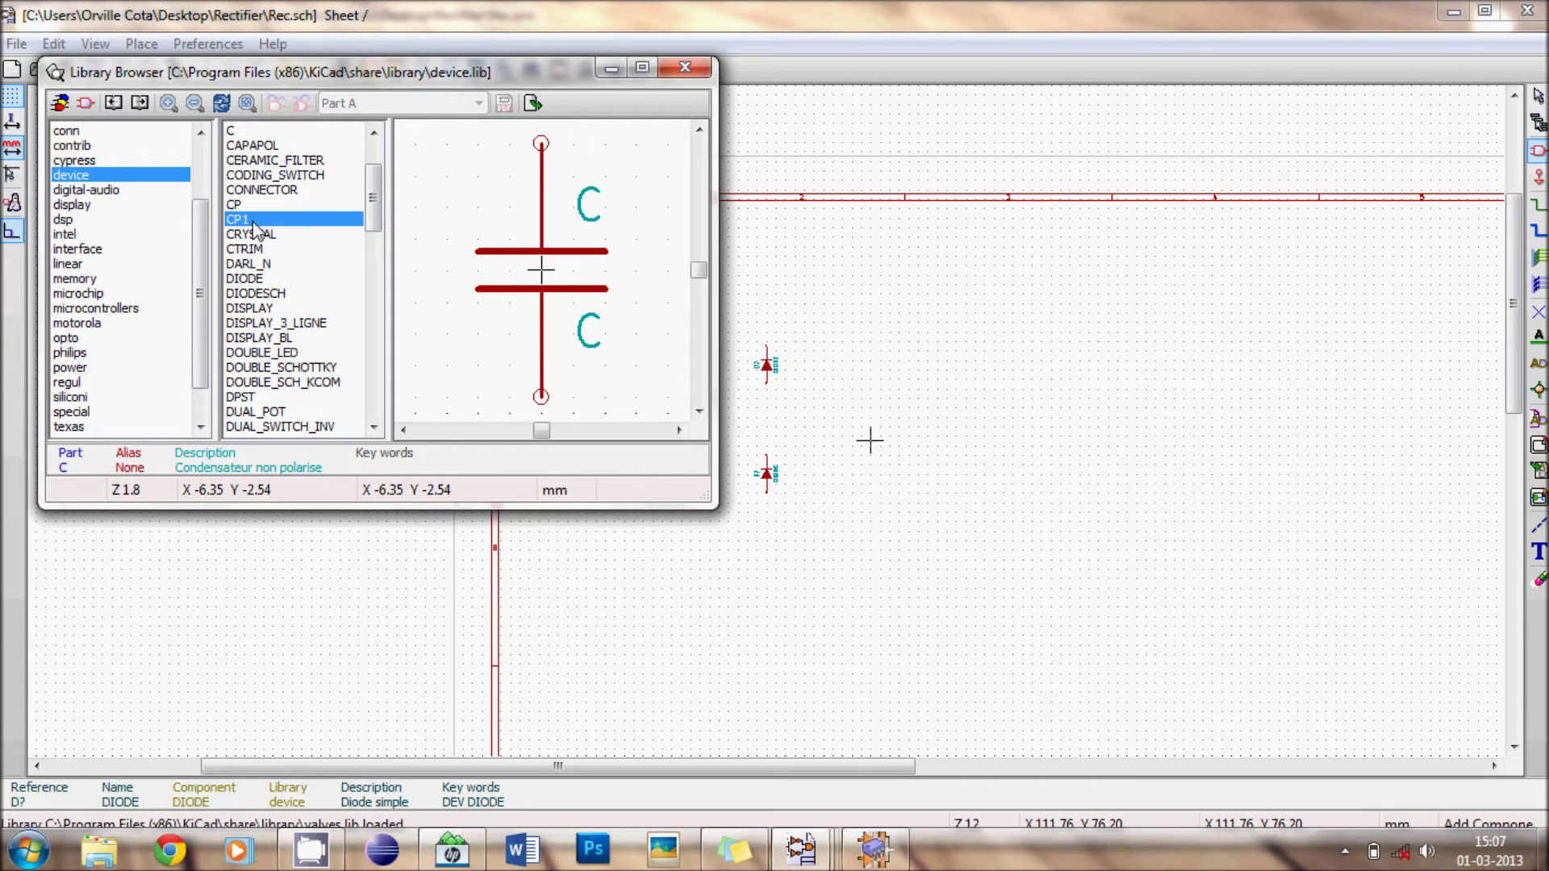
{"action": "left_click", "coordinate": [532, 103]}
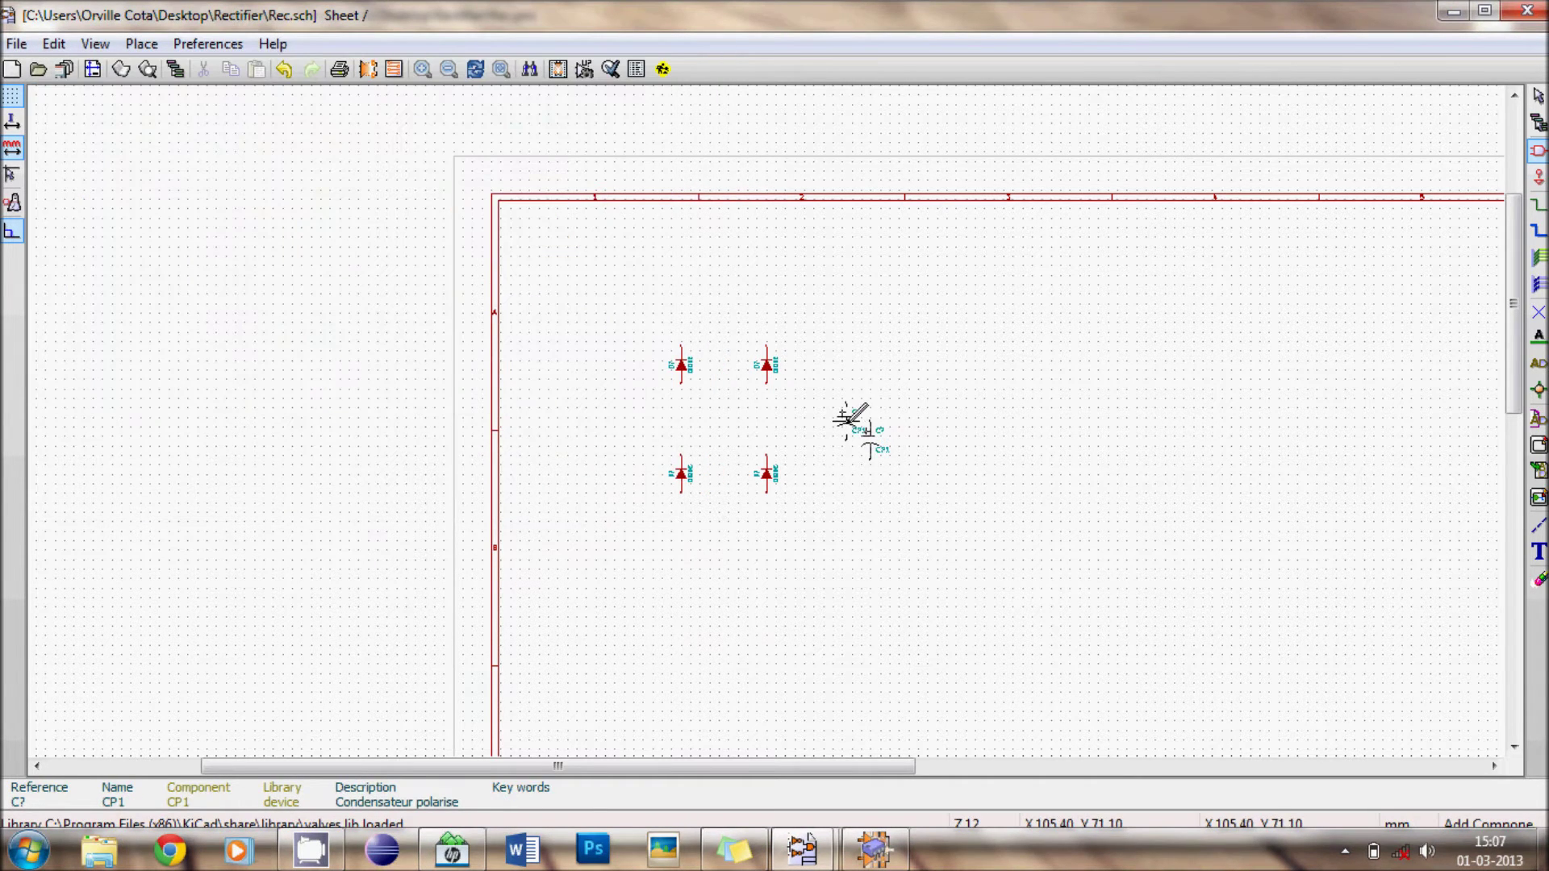
{"action": "left_click", "coordinate": [847, 419]}
Choose the resistor R from the device library and place it to the right of the capacitor at the same height.
{"action": "left_click", "coordinate": [933, 415]}
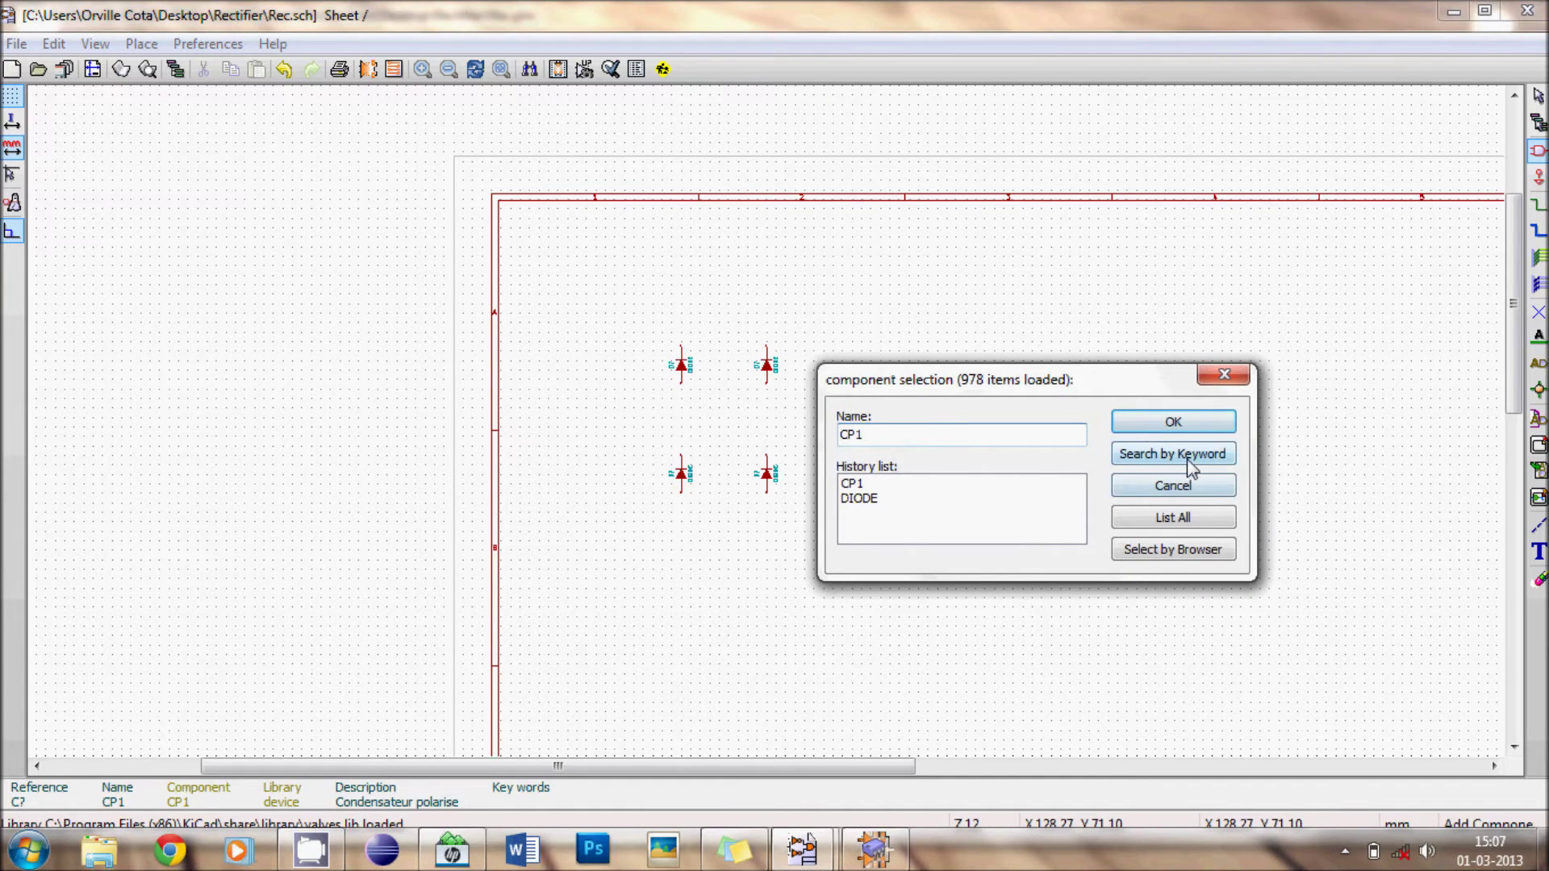
{"action": "left_click", "coordinate": [1173, 549]}
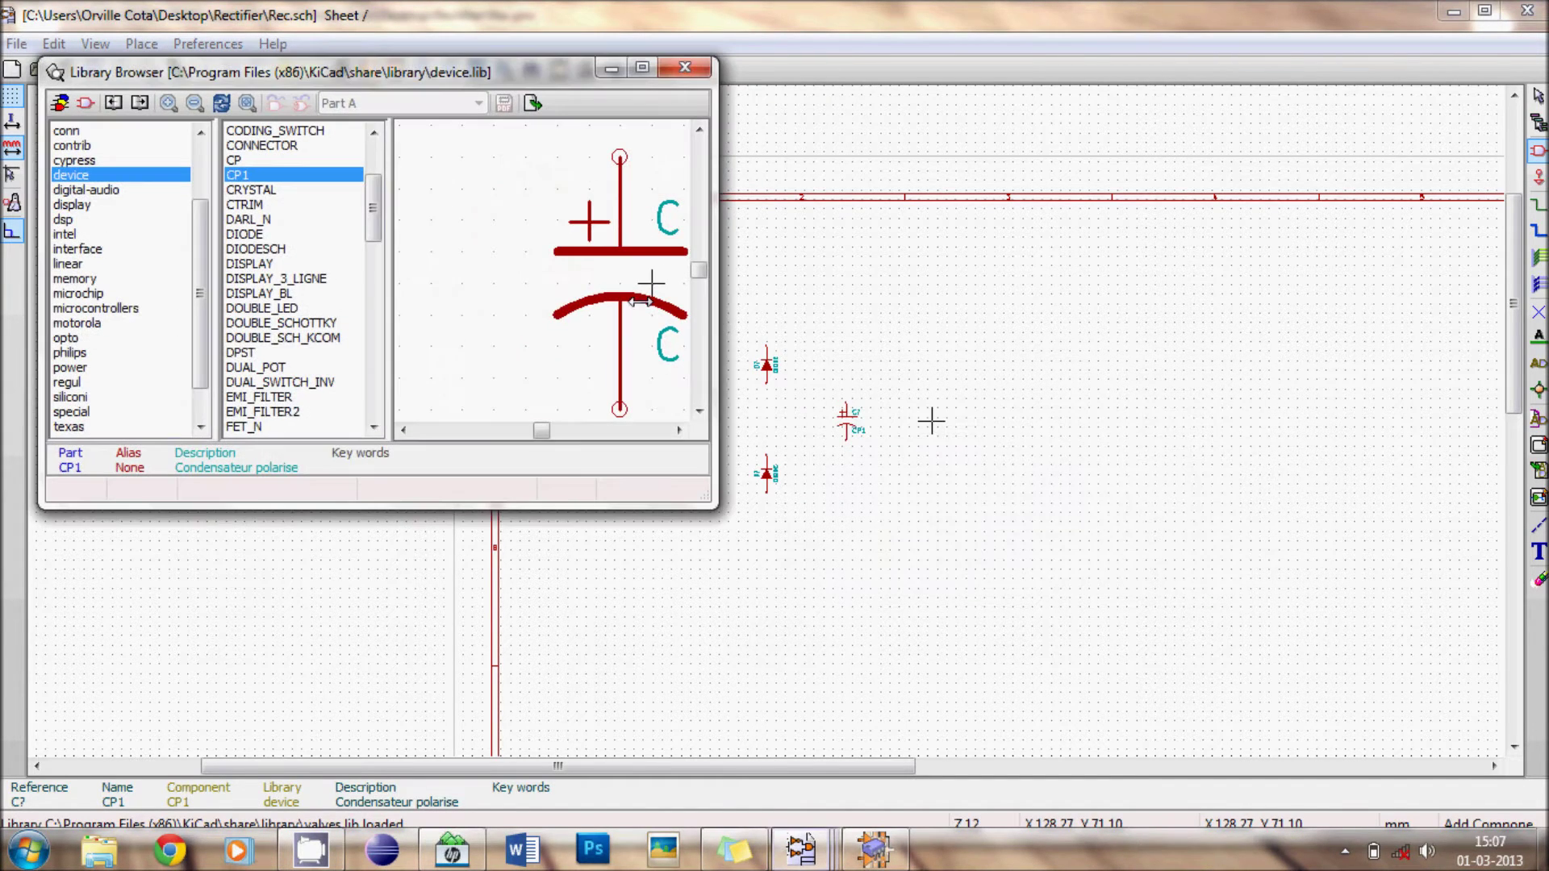
{"action": "left_click", "coordinate": [250, 263]}
{"action": "key", "text": "r"}
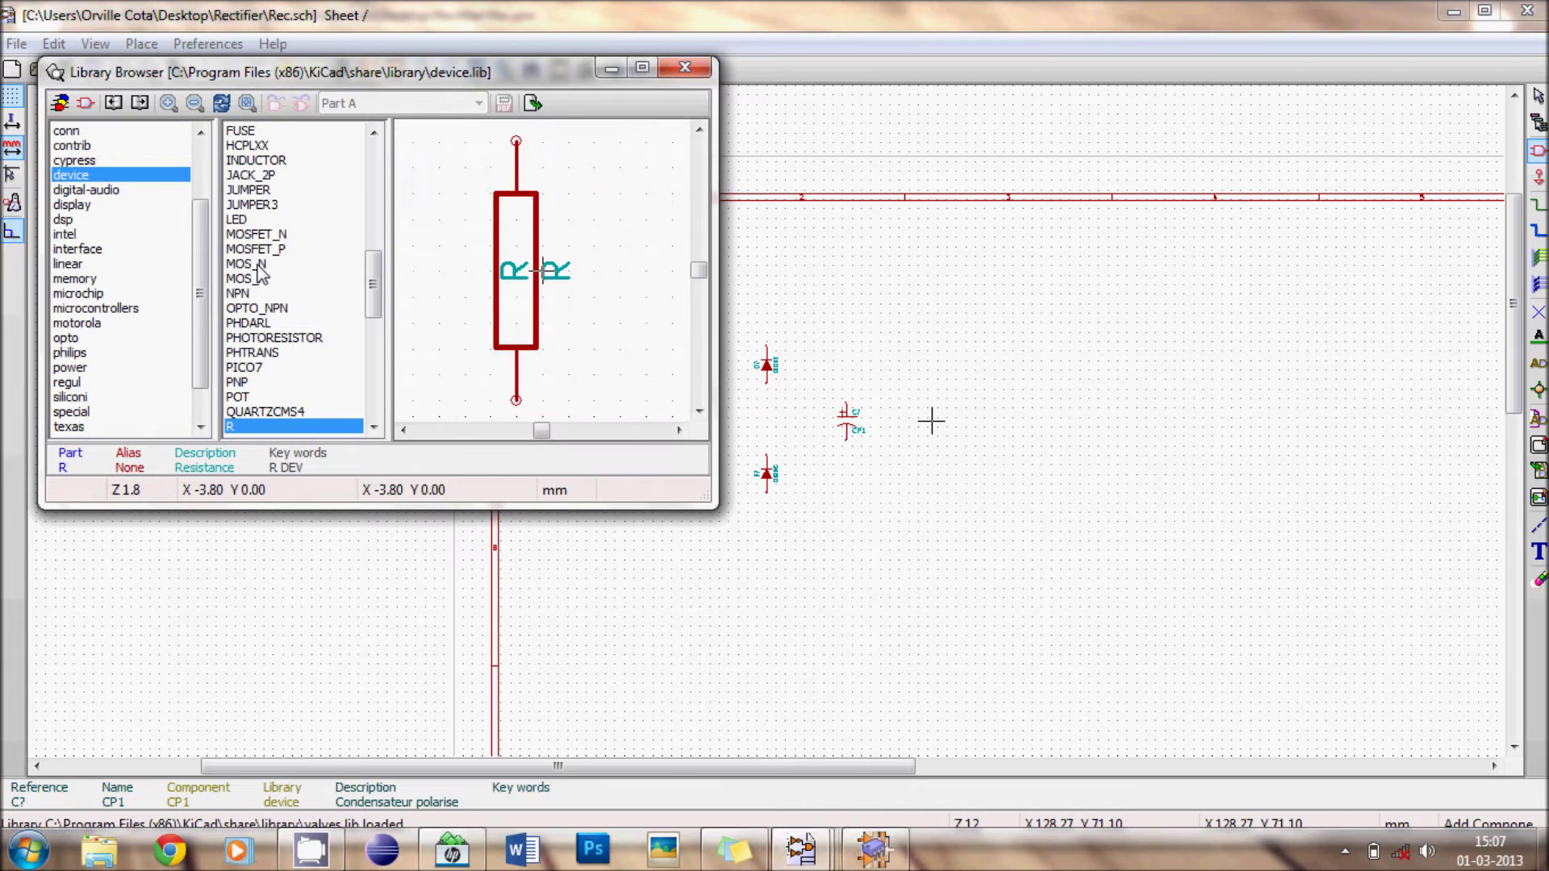
{"action": "left_click", "coordinate": [533, 104]}
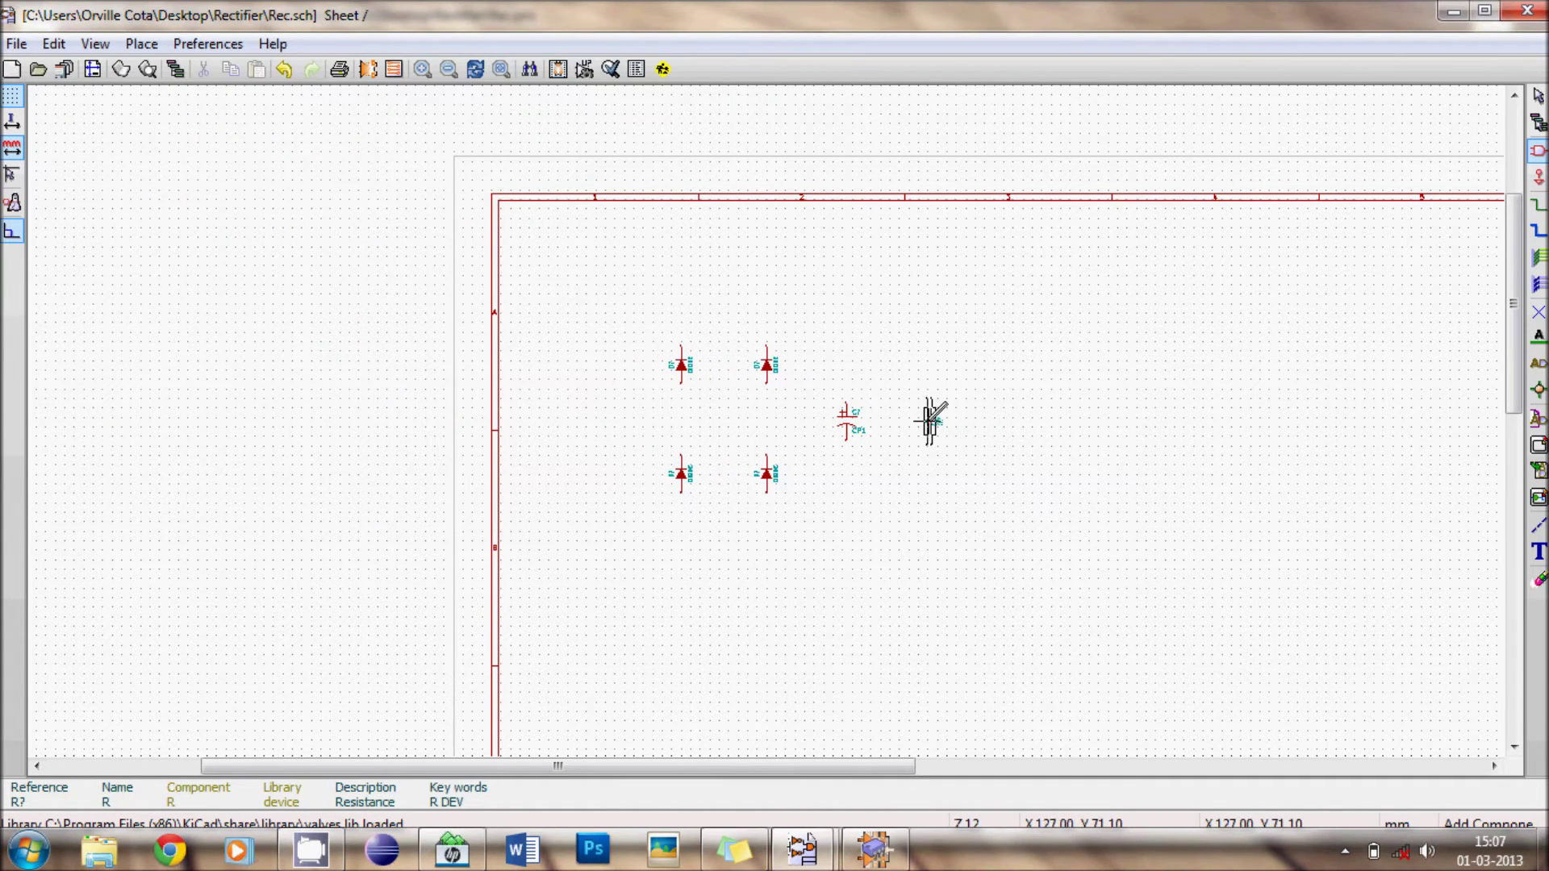
{"action": "left_click", "coordinate": [918, 420]}
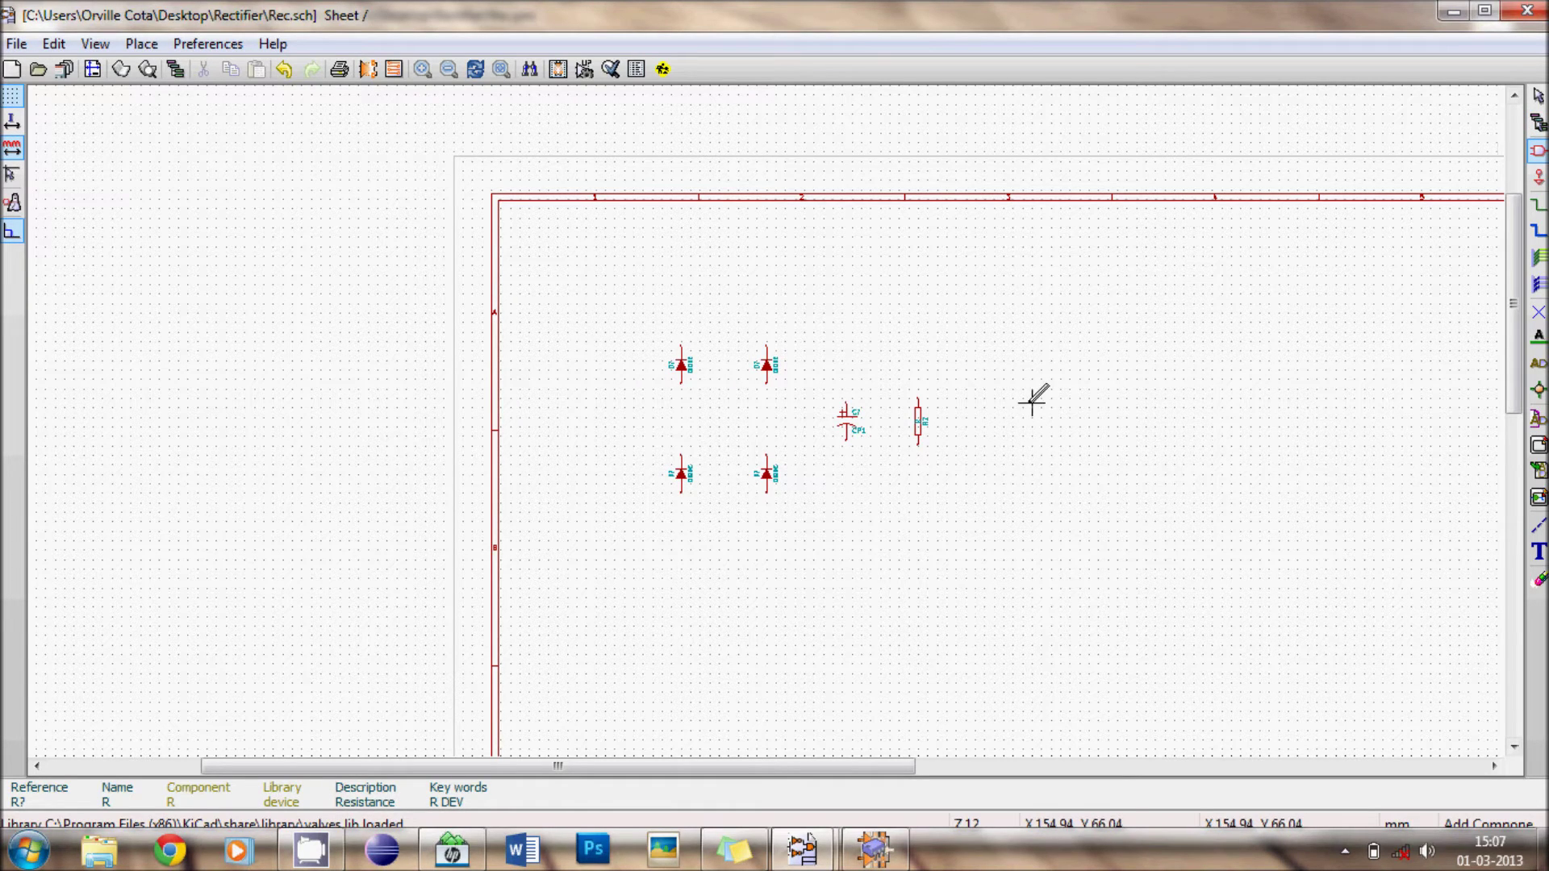
Choose CONN_2 from the conn library, rotate it 180° so its pins face the diodes, and place it left of them.
{"action": "left_click", "coordinate": [573, 408]}
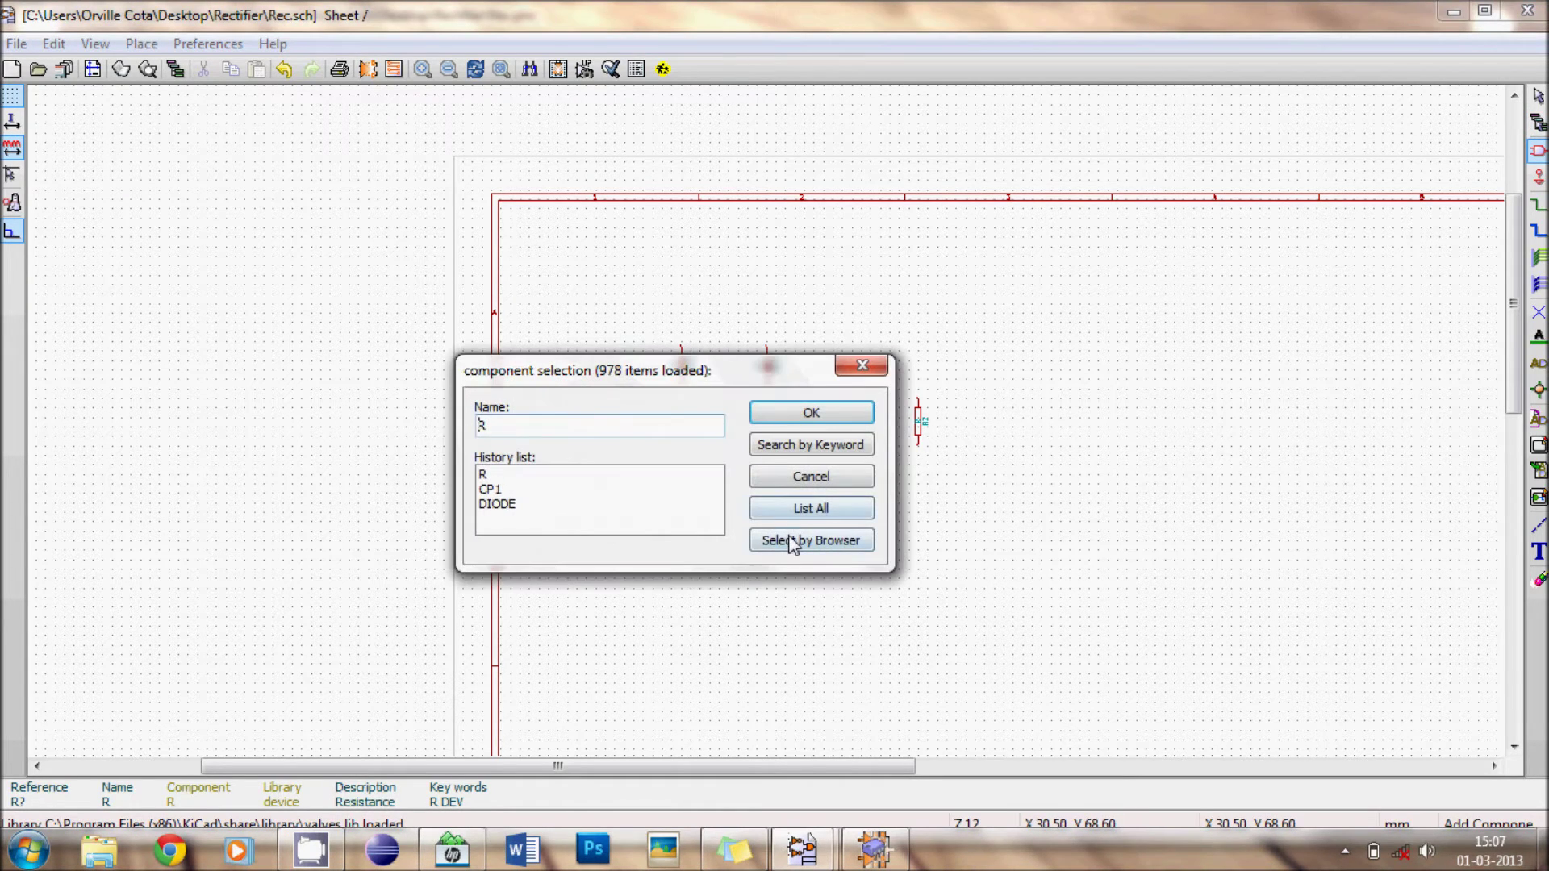
{"action": "left_click", "coordinate": [809, 540]}
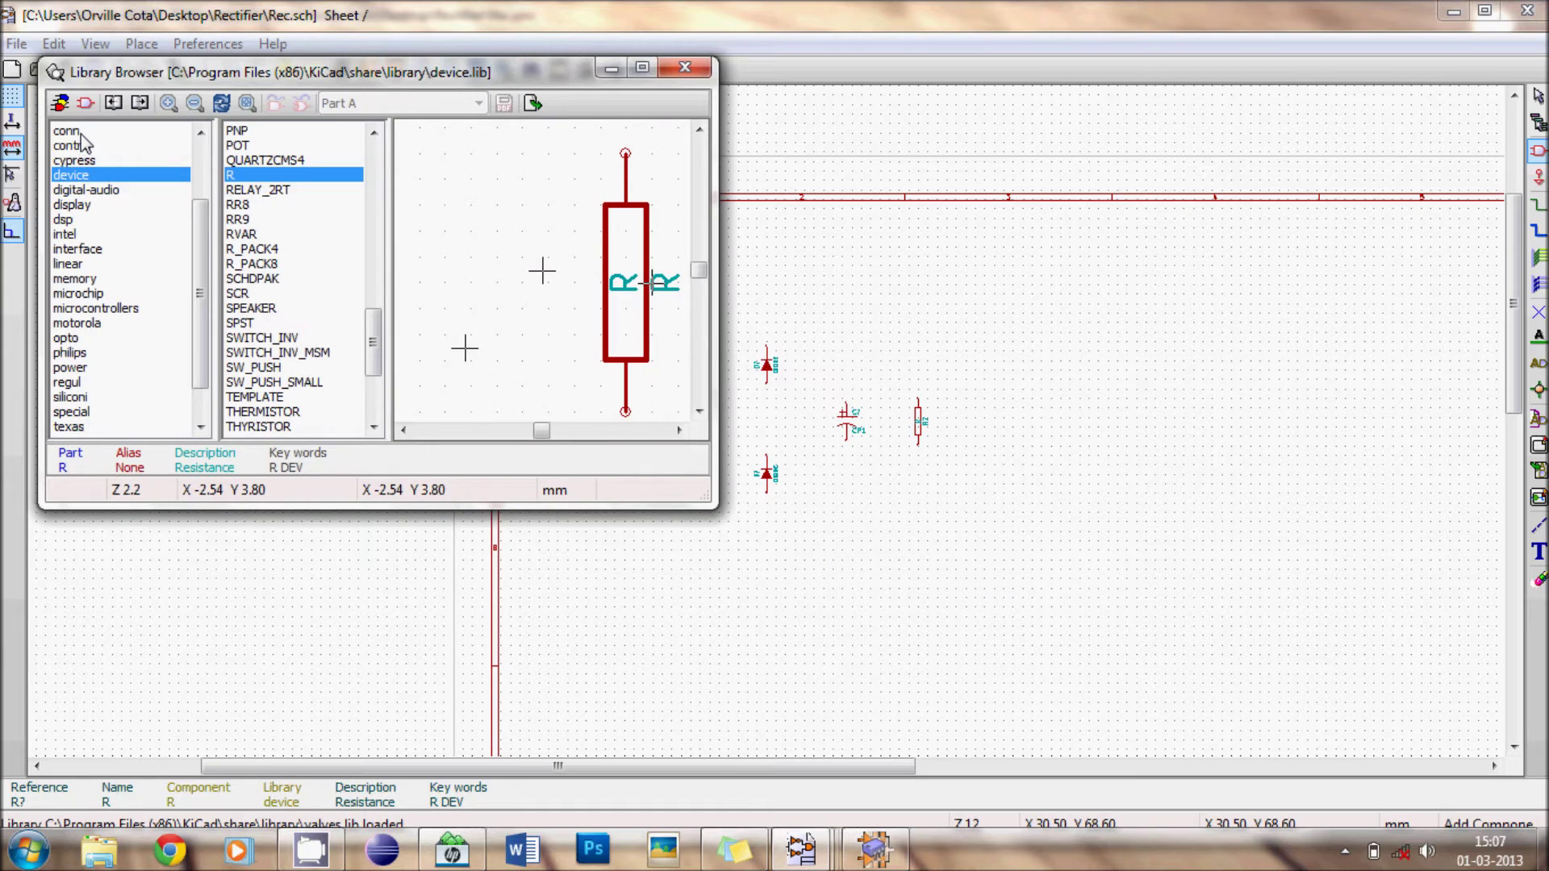
{"action": "left_click", "coordinate": [81, 132]}
{"action": "left_click", "coordinate": [275, 221]}
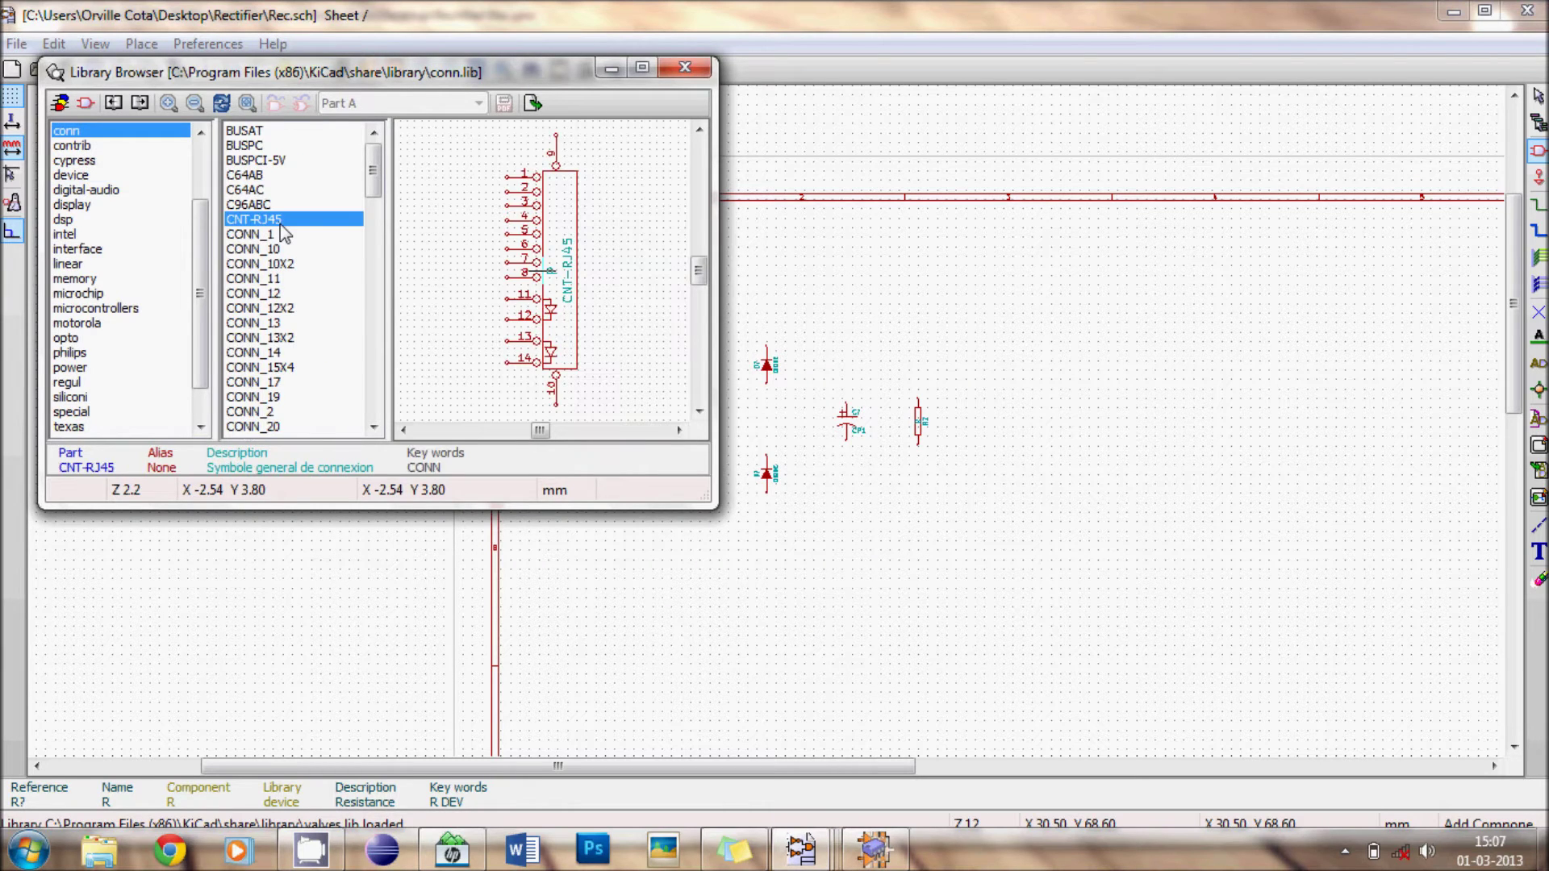
{"action": "left_click", "coordinate": [256, 413]}
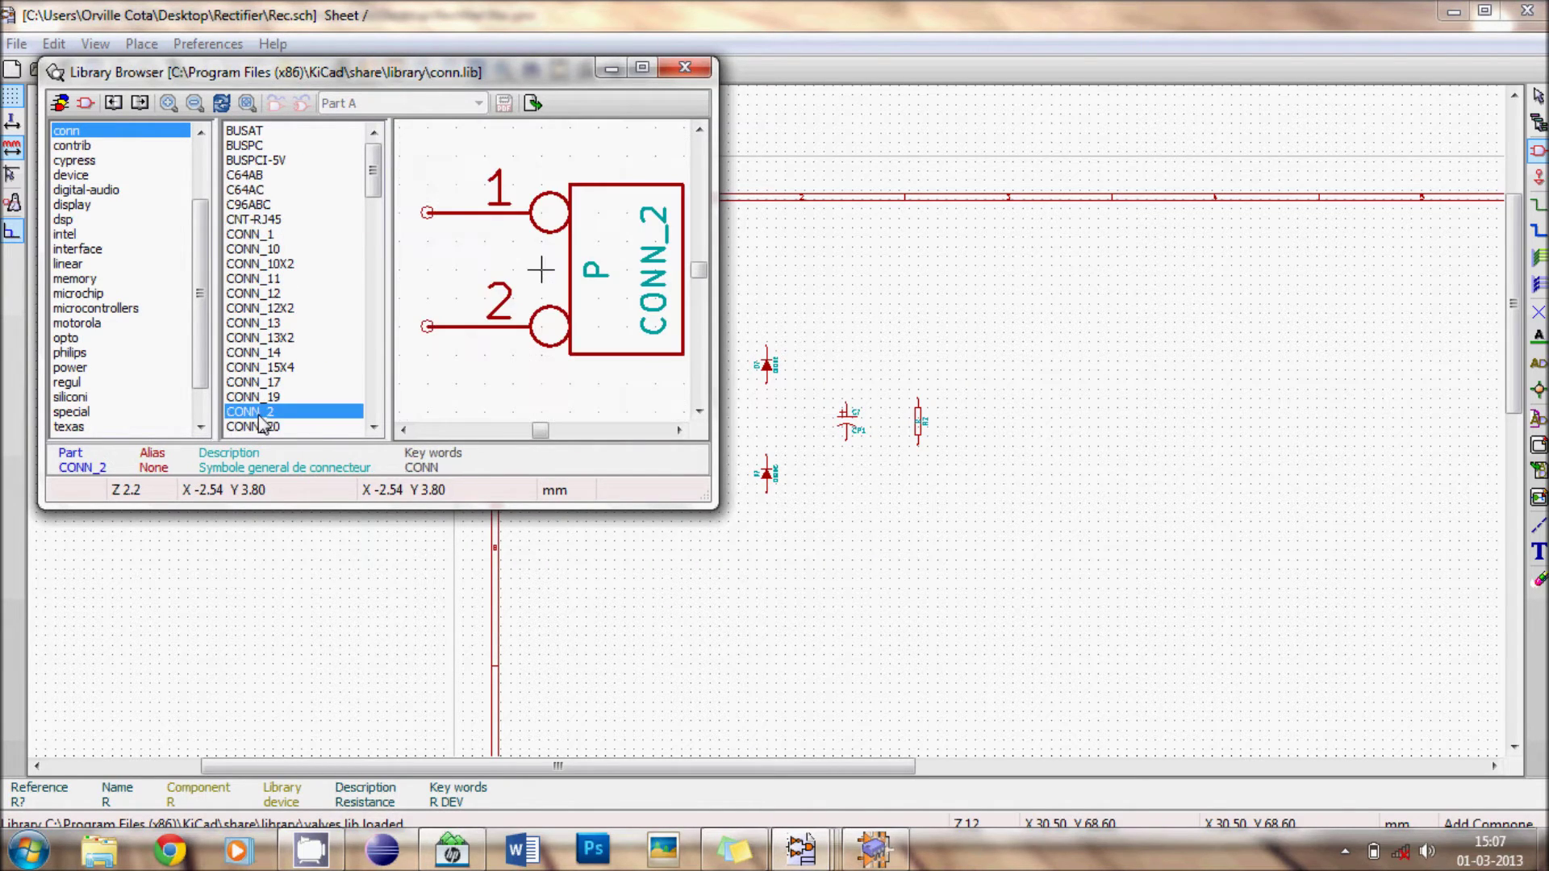
{"action": "left_click", "coordinate": [531, 103]}
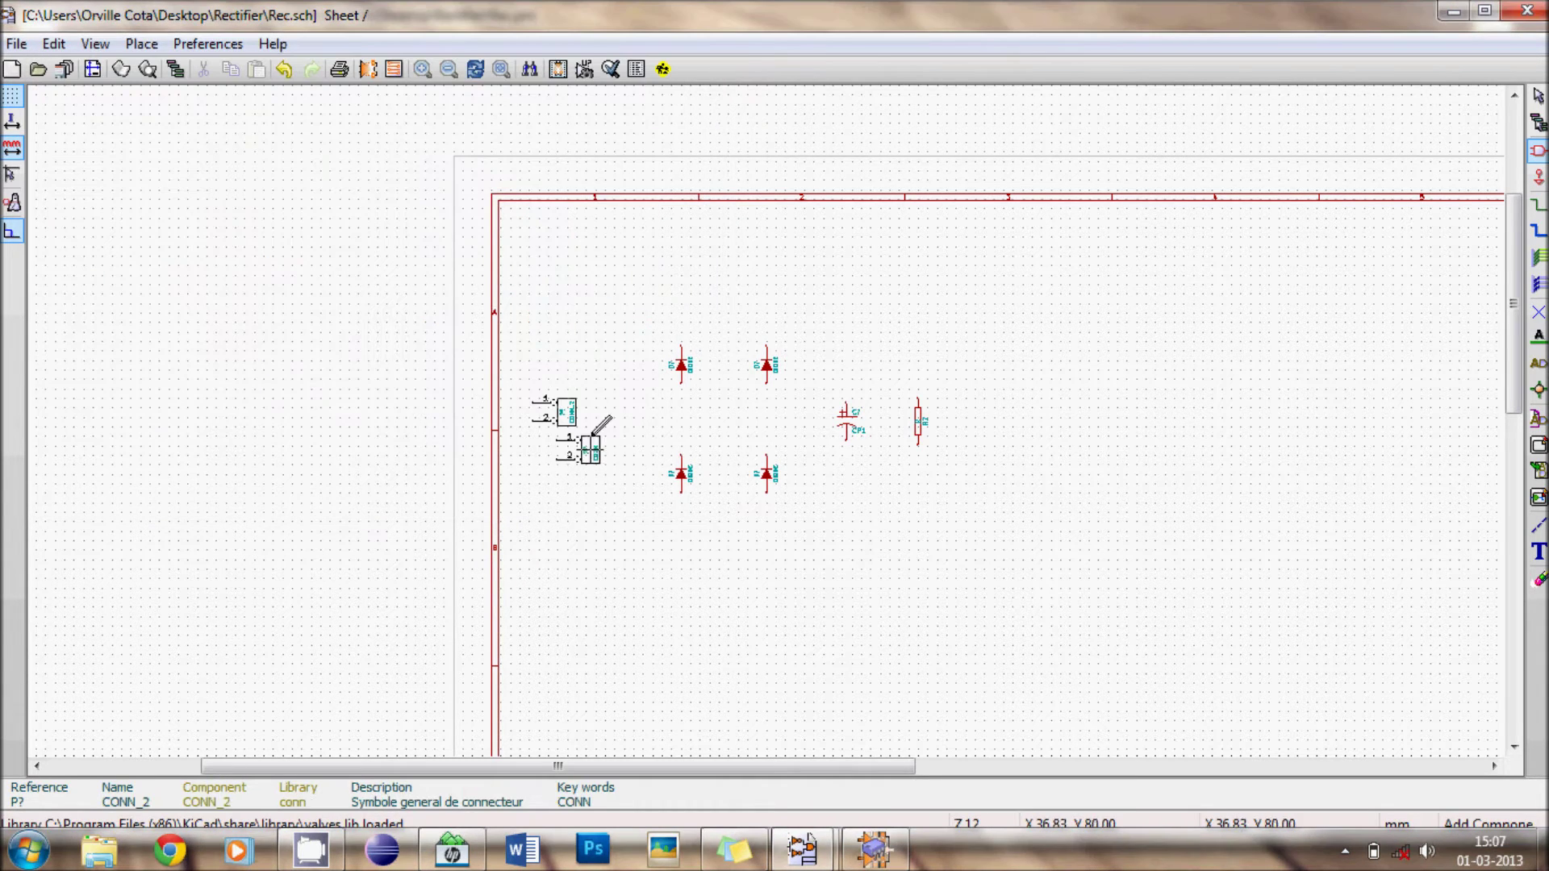
{"action": "key", "text": "r"}
{"action": "key", "text": "r"}
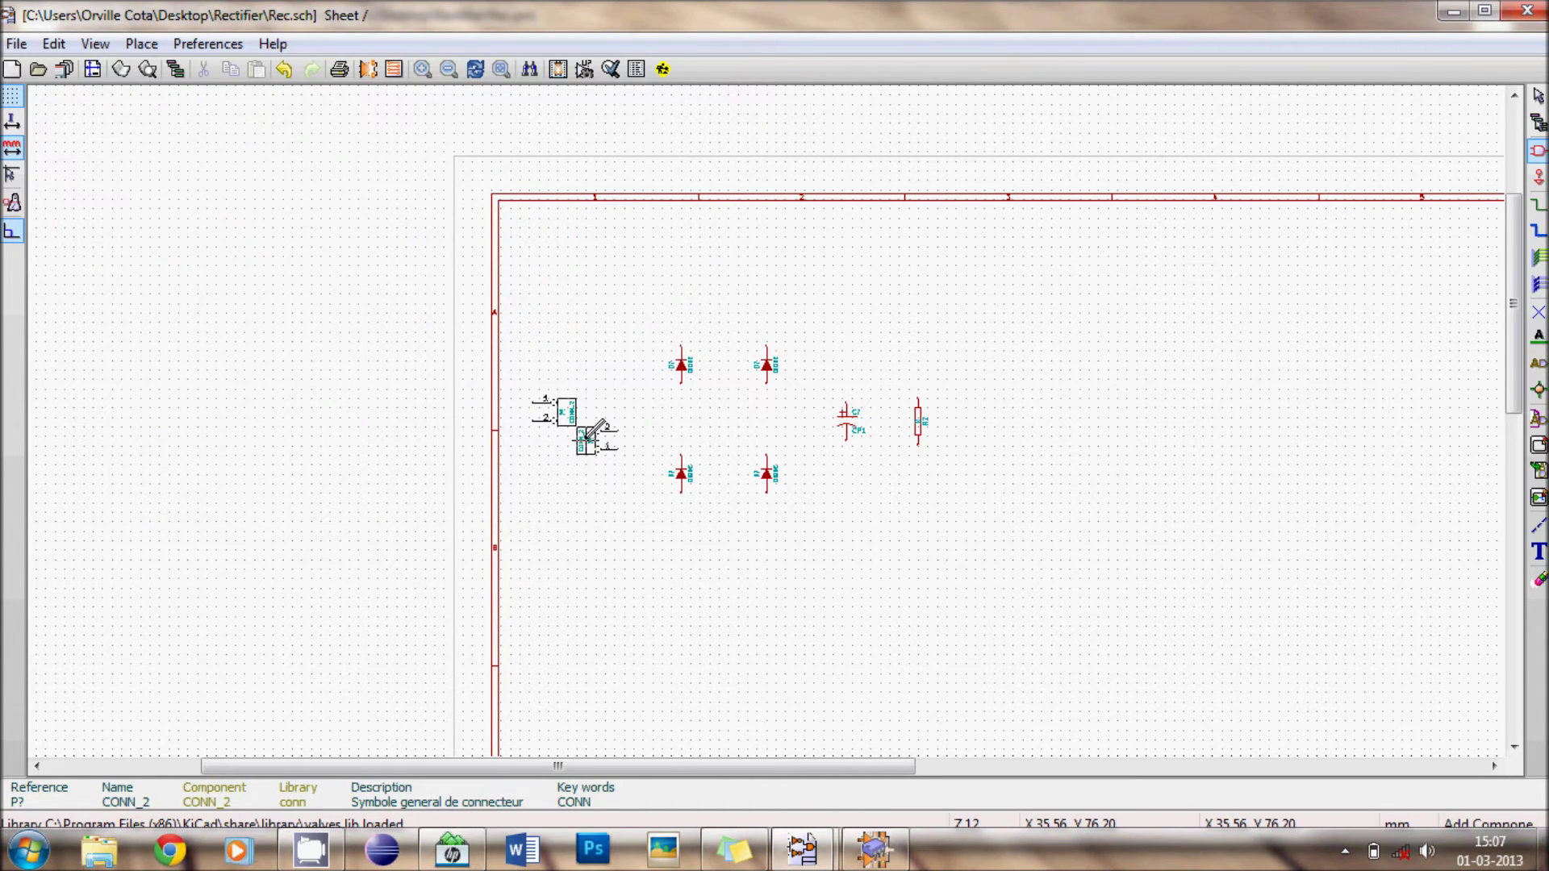
{"action": "left_click", "coordinate": [606, 416]}
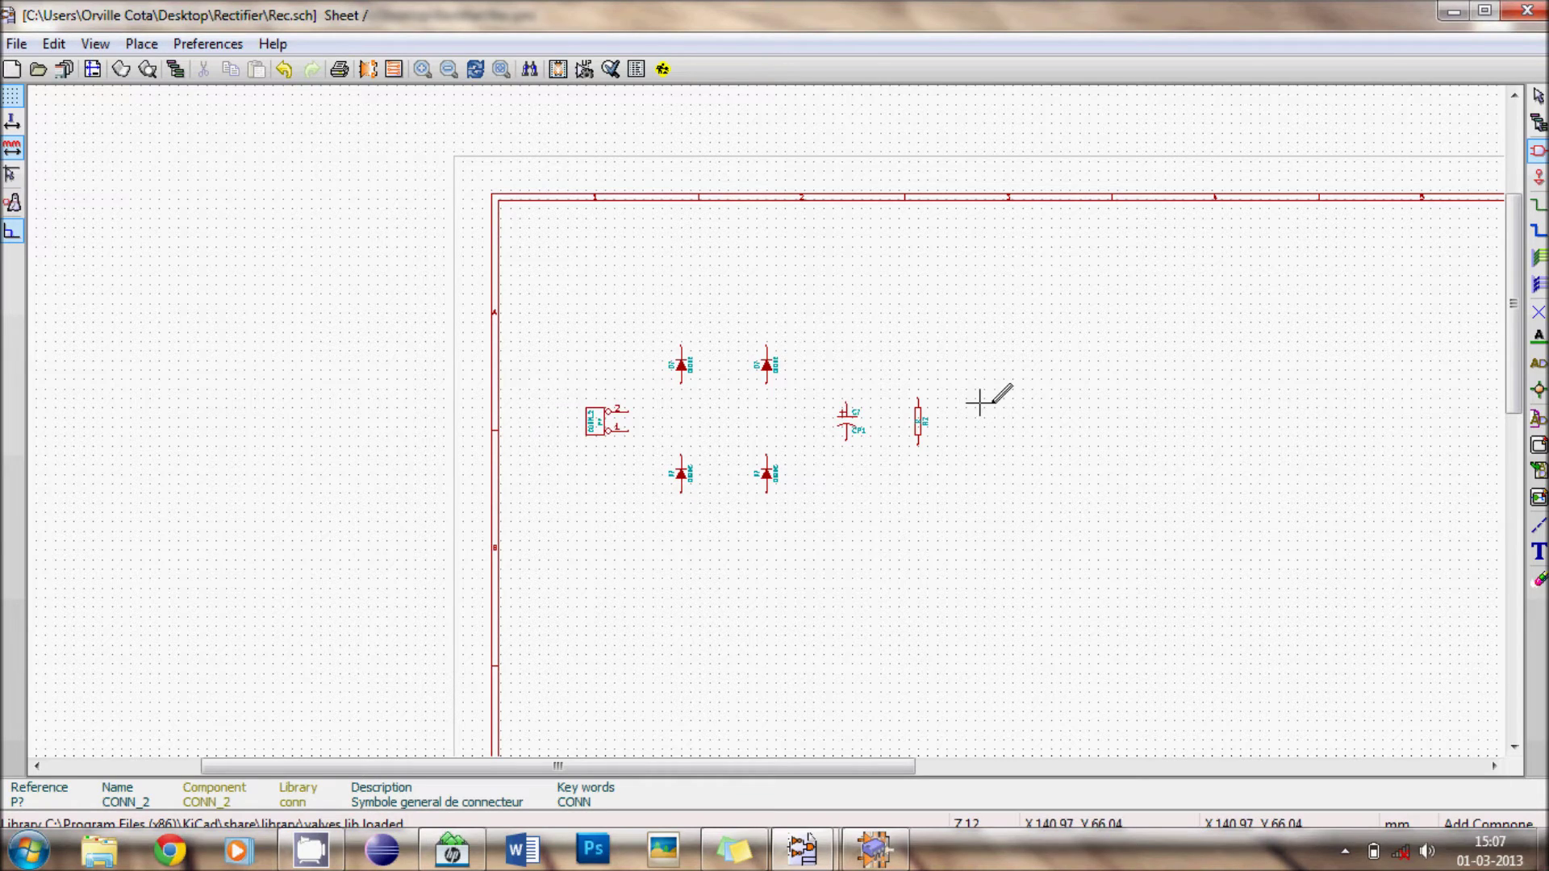
Place a second CONN_2 connector to the right of the resistor, with its pins facing the resistor.
{"action": "left_click", "coordinate": [1005, 415]}
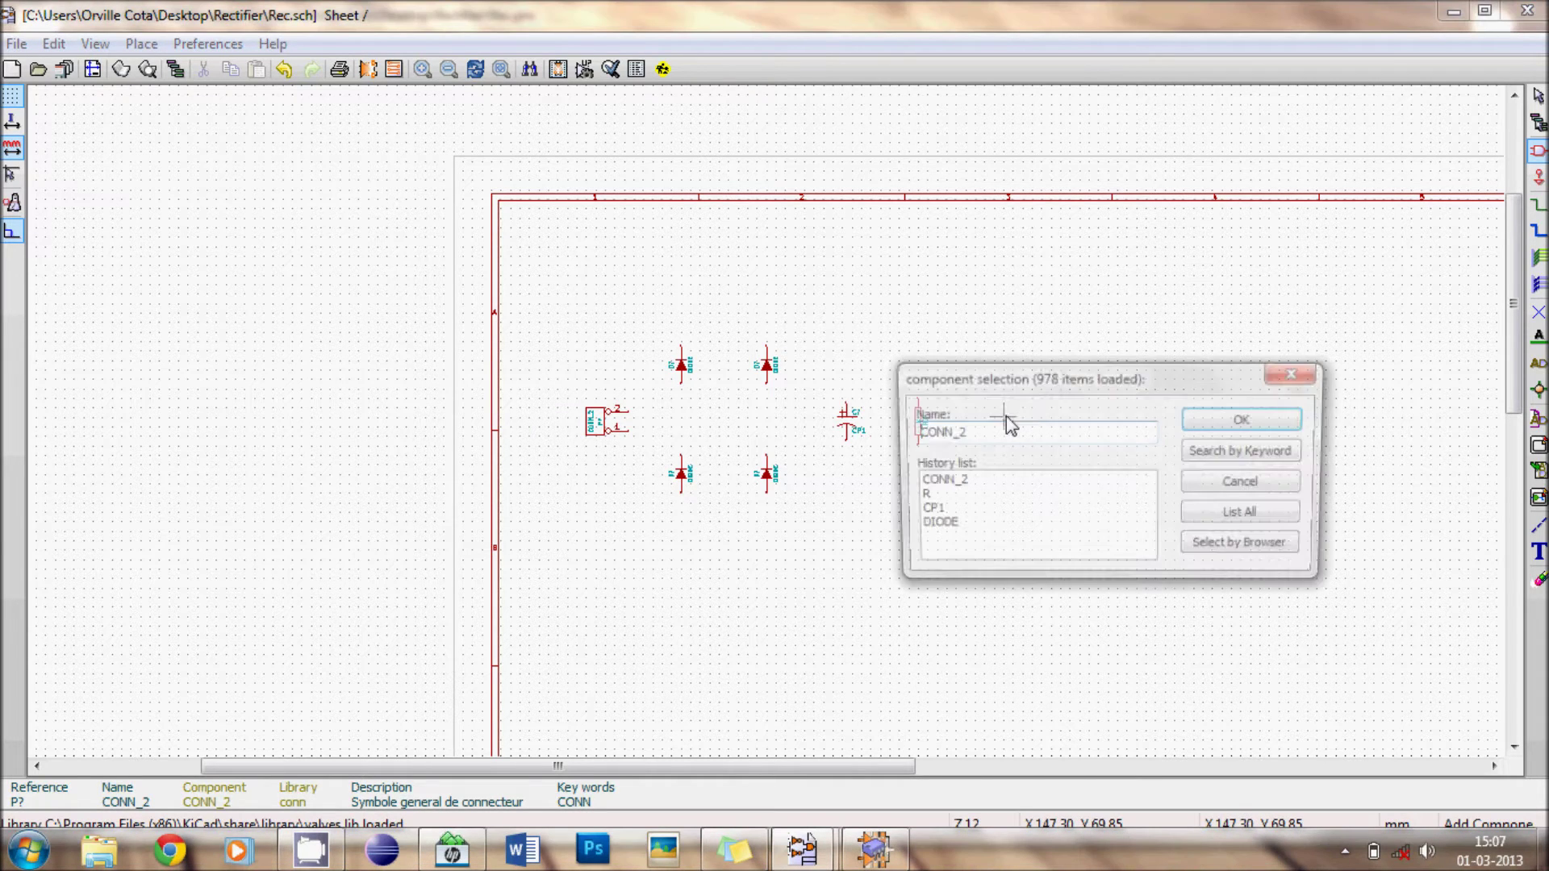
{"action": "left_click", "coordinate": [1196, 419]}
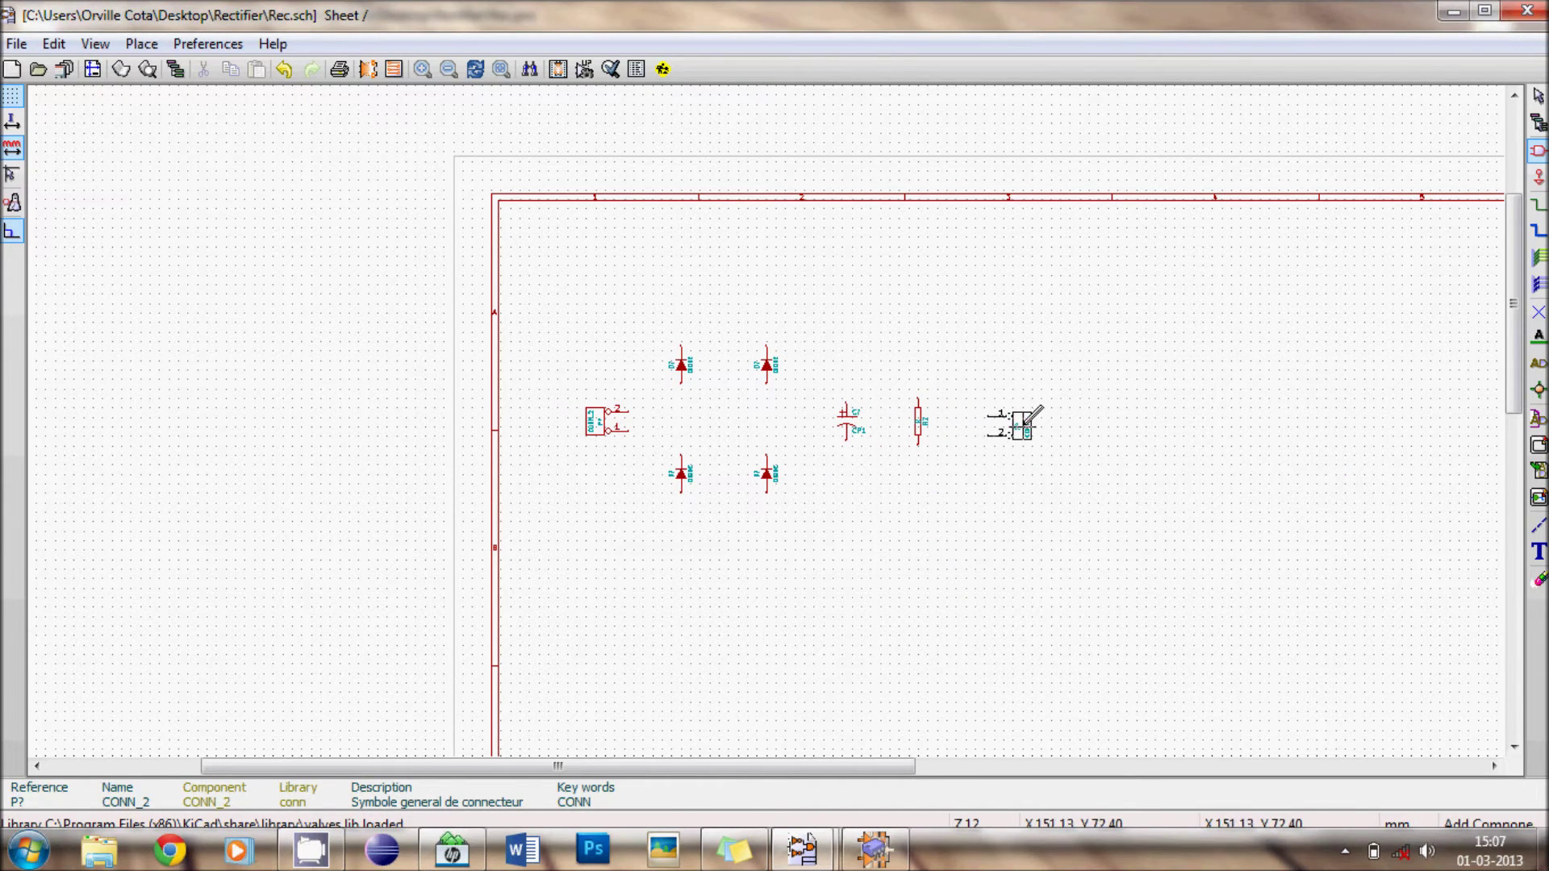
{"action": "left_click", "coordinate": [1026, 421]}
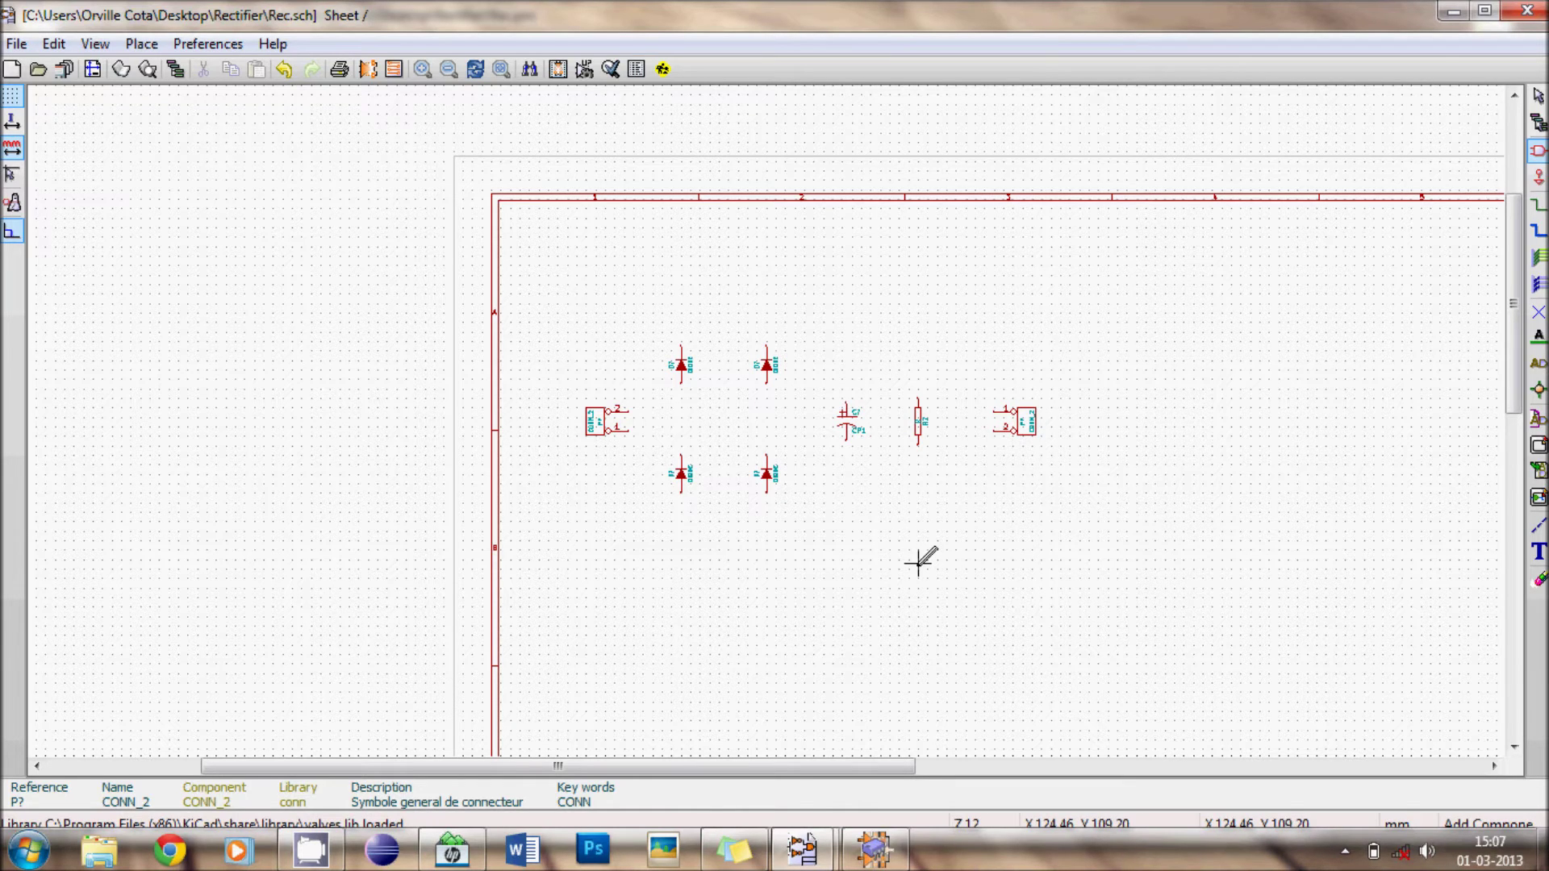
Wire the cathodes of the two upper diodes together with a straight horizontal wire.
{"action": "scroll", "coordinate": [802, 433], "scroll_direction": "up", "scroll_amount": 3}
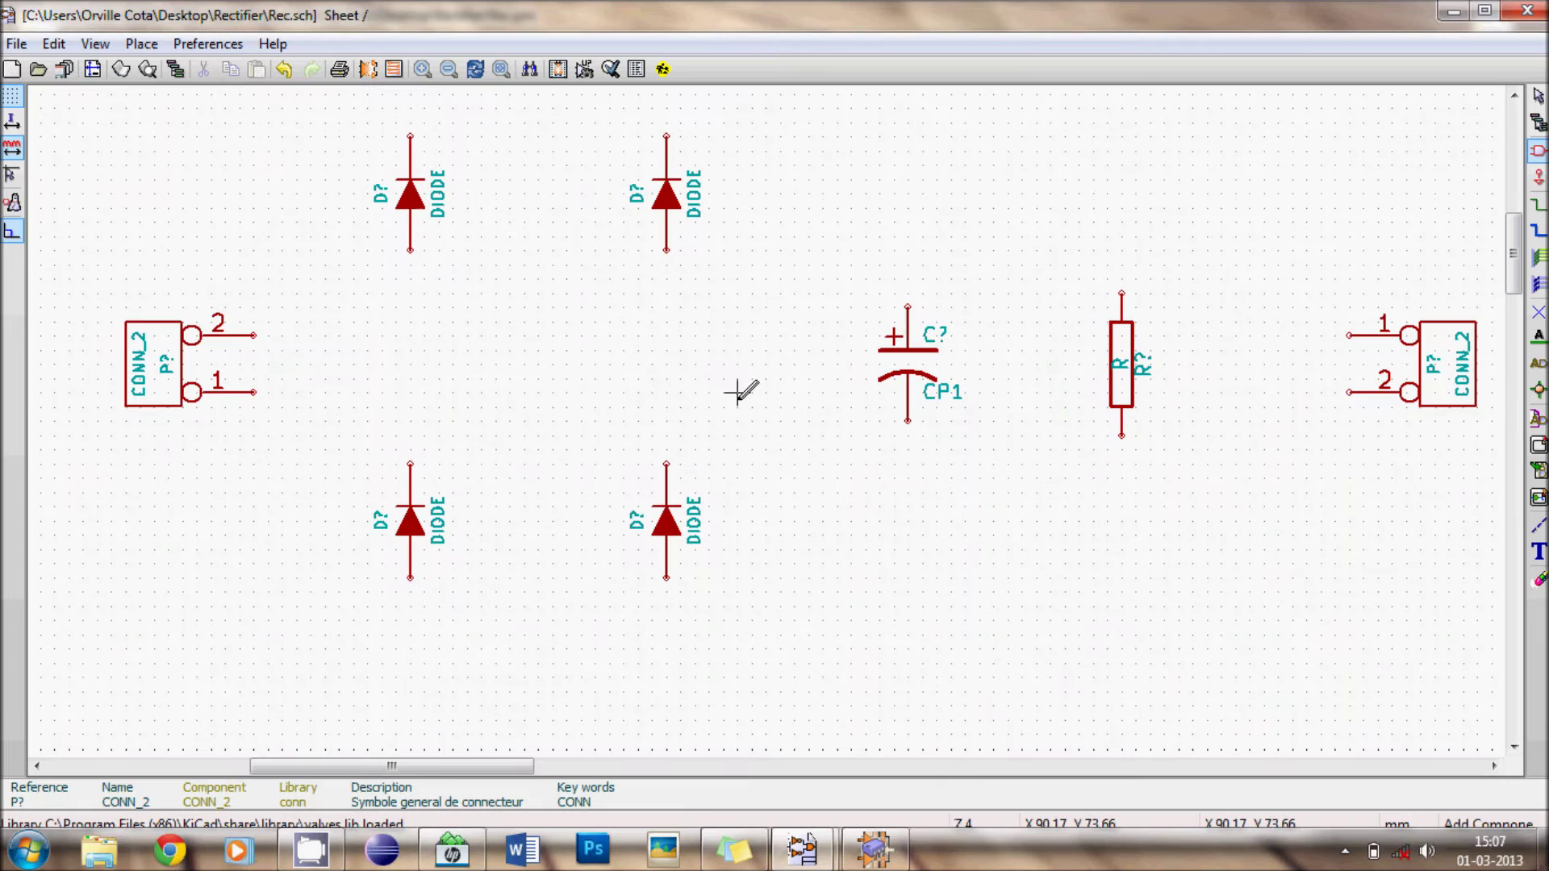
{"action": "scroll", "coordinate": [736, 392], "scroll_direction": "down", "scroll_amount": 1}
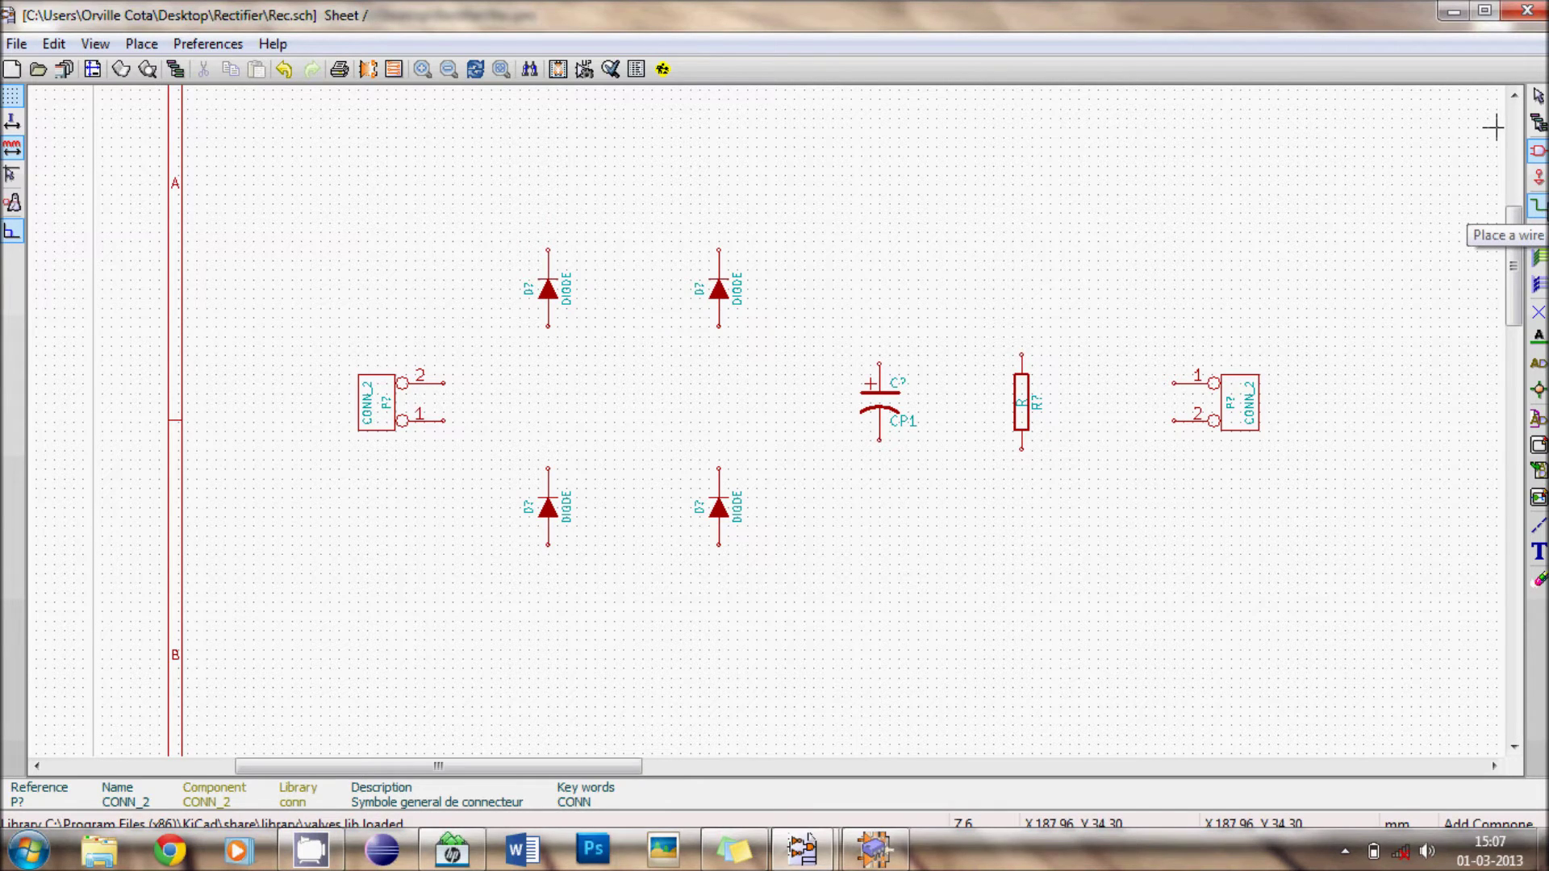
{"action": "left_click", "coordinate": [1538, 207]}
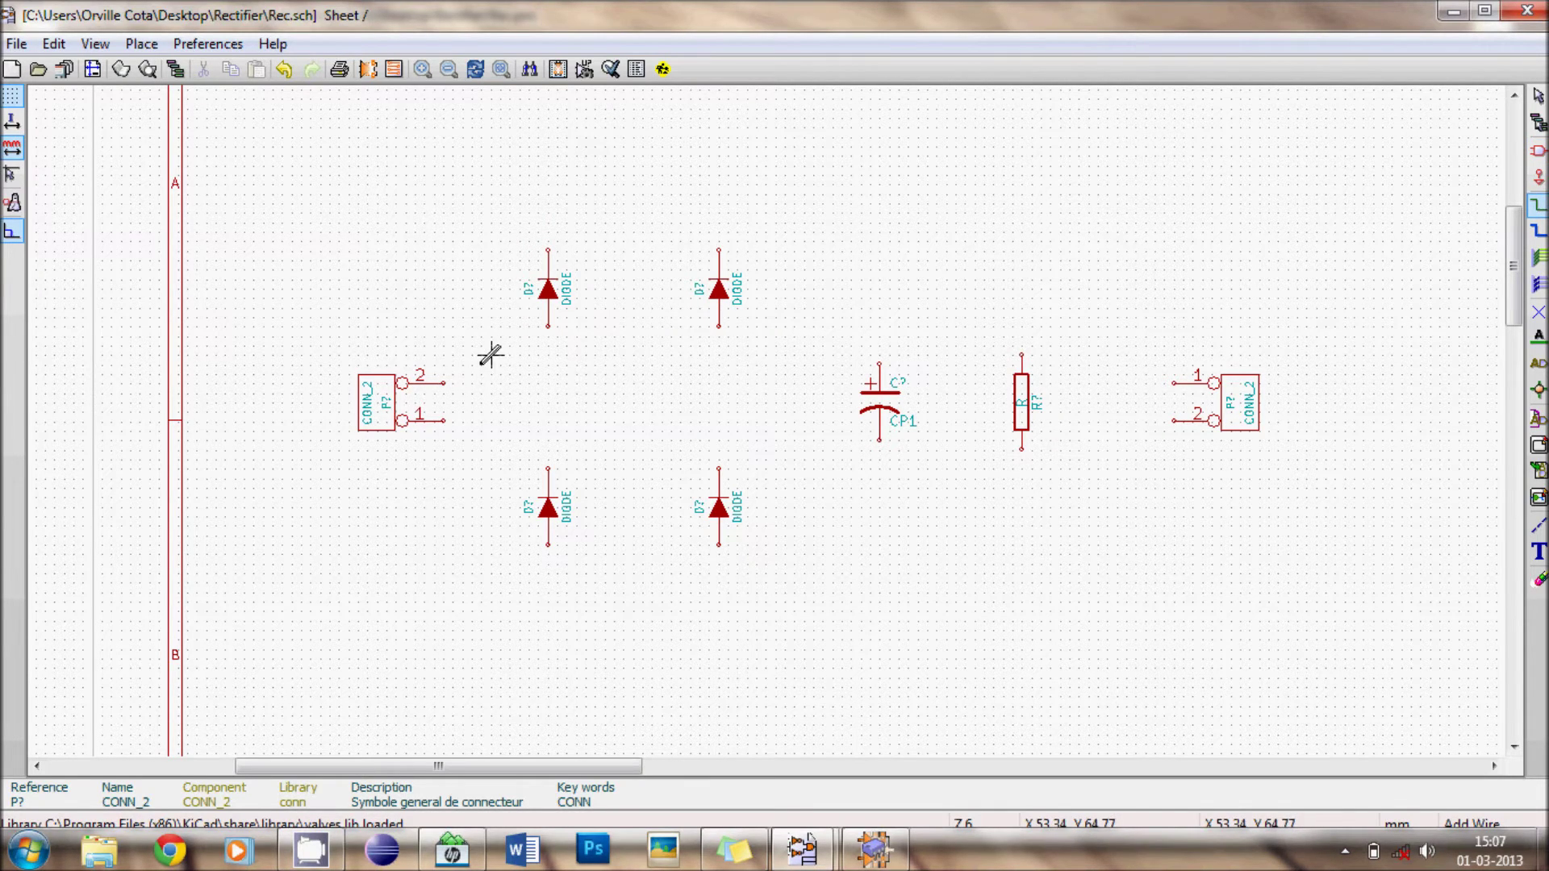
{"action": "scroll", "coordinate": [490, 355], "scroll_direction": "up", "scroll_amount": 1}
{"action": "scroll", "coordinate": [766, 418], "scroll_direction": "up", "scroll_amount": 1}
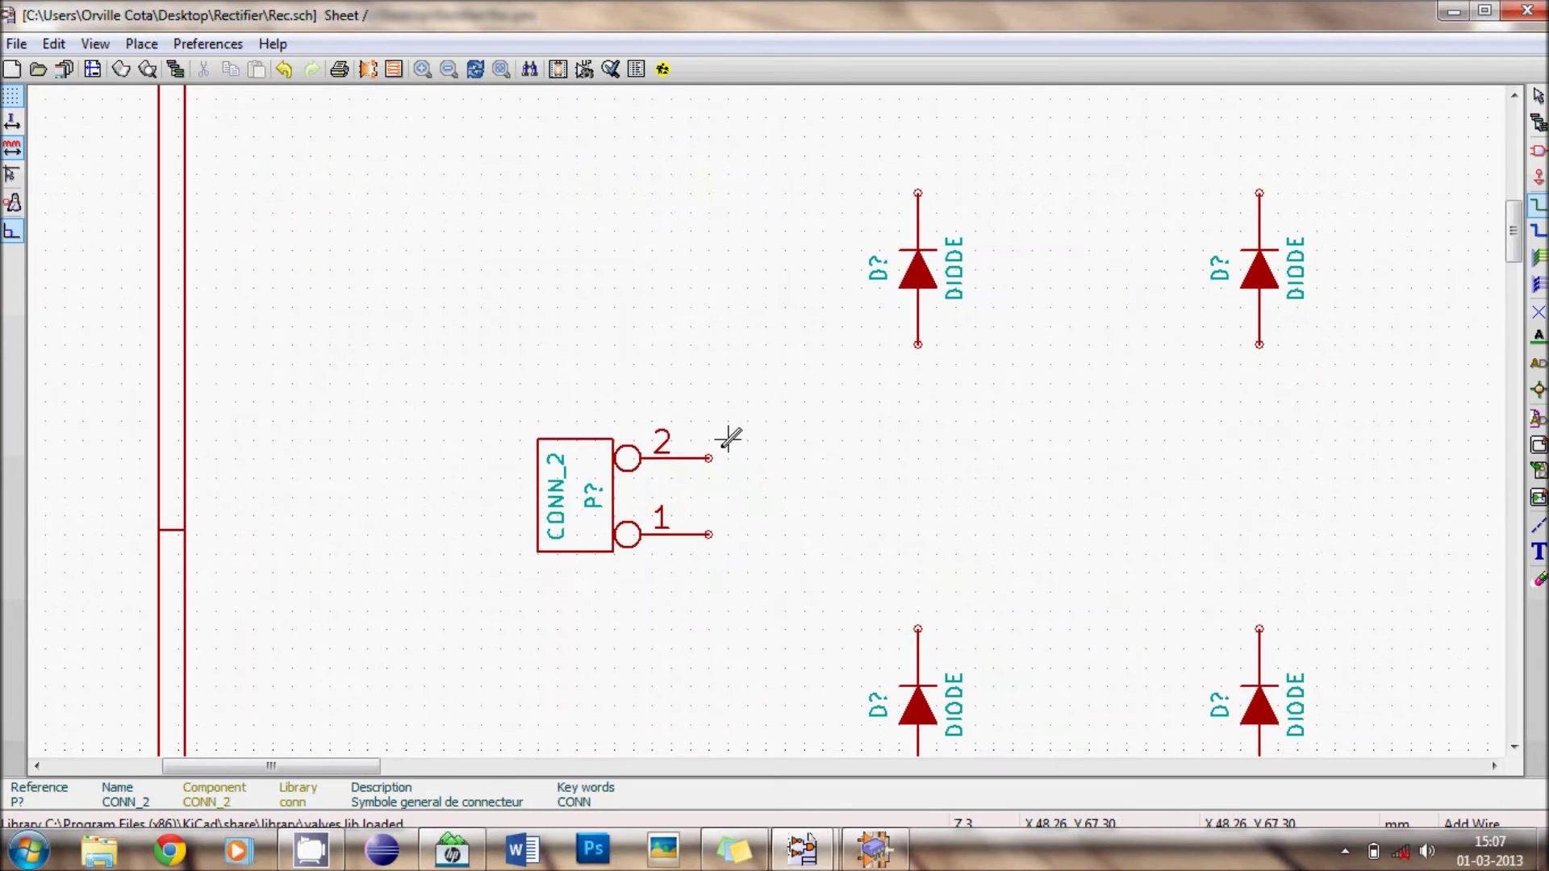
{"action": "left_click", "coordinate": [709, 458]}
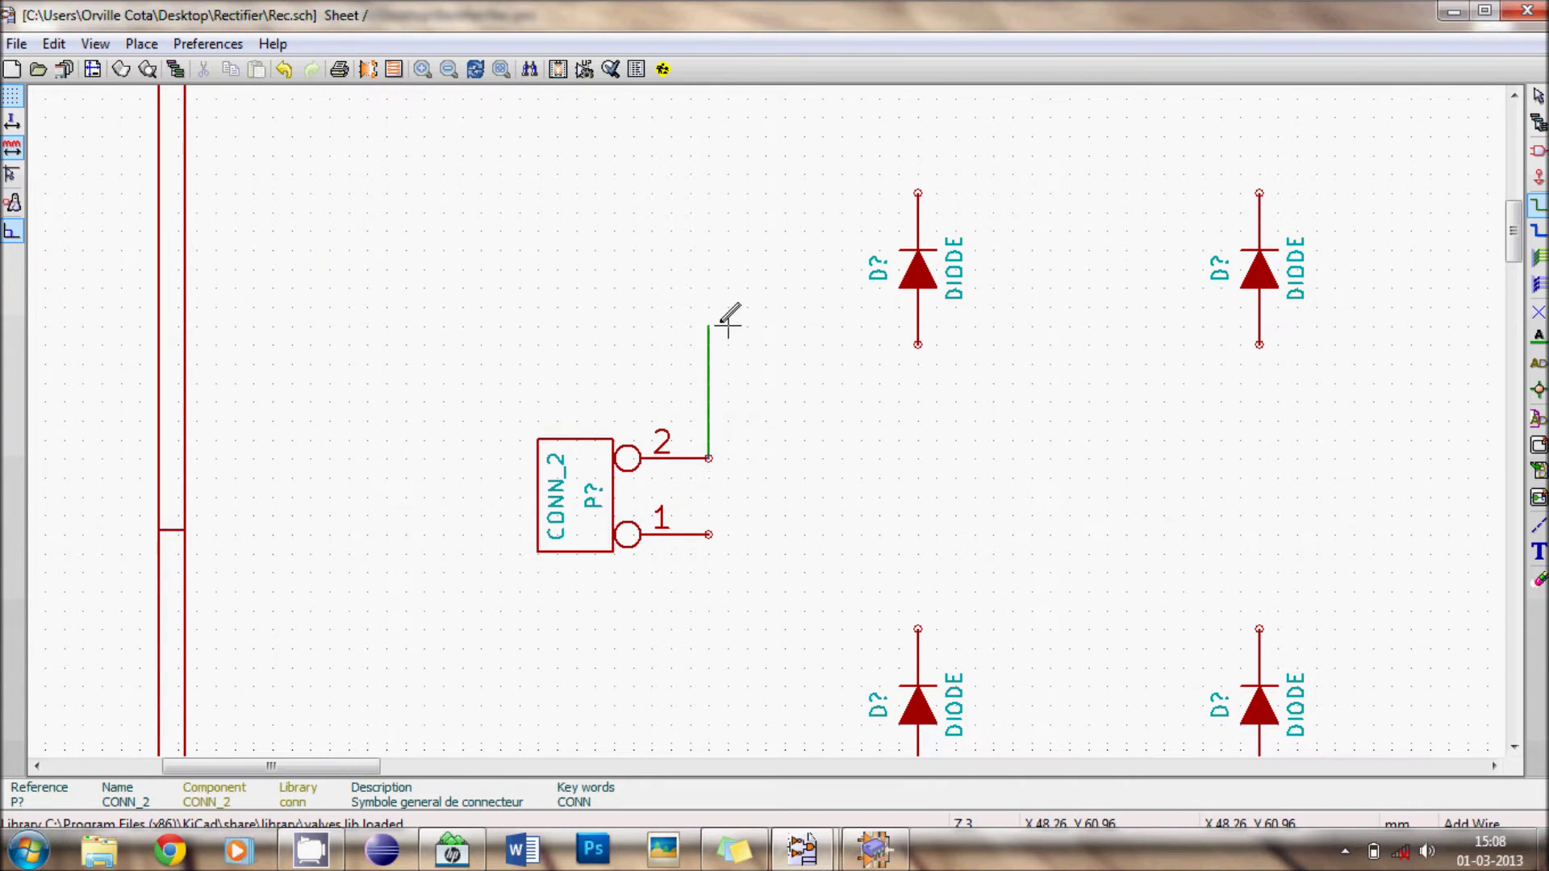
{"action": "key", "text": "Escape"}
{"action": "left_click", "coordinate": [917, 193]}
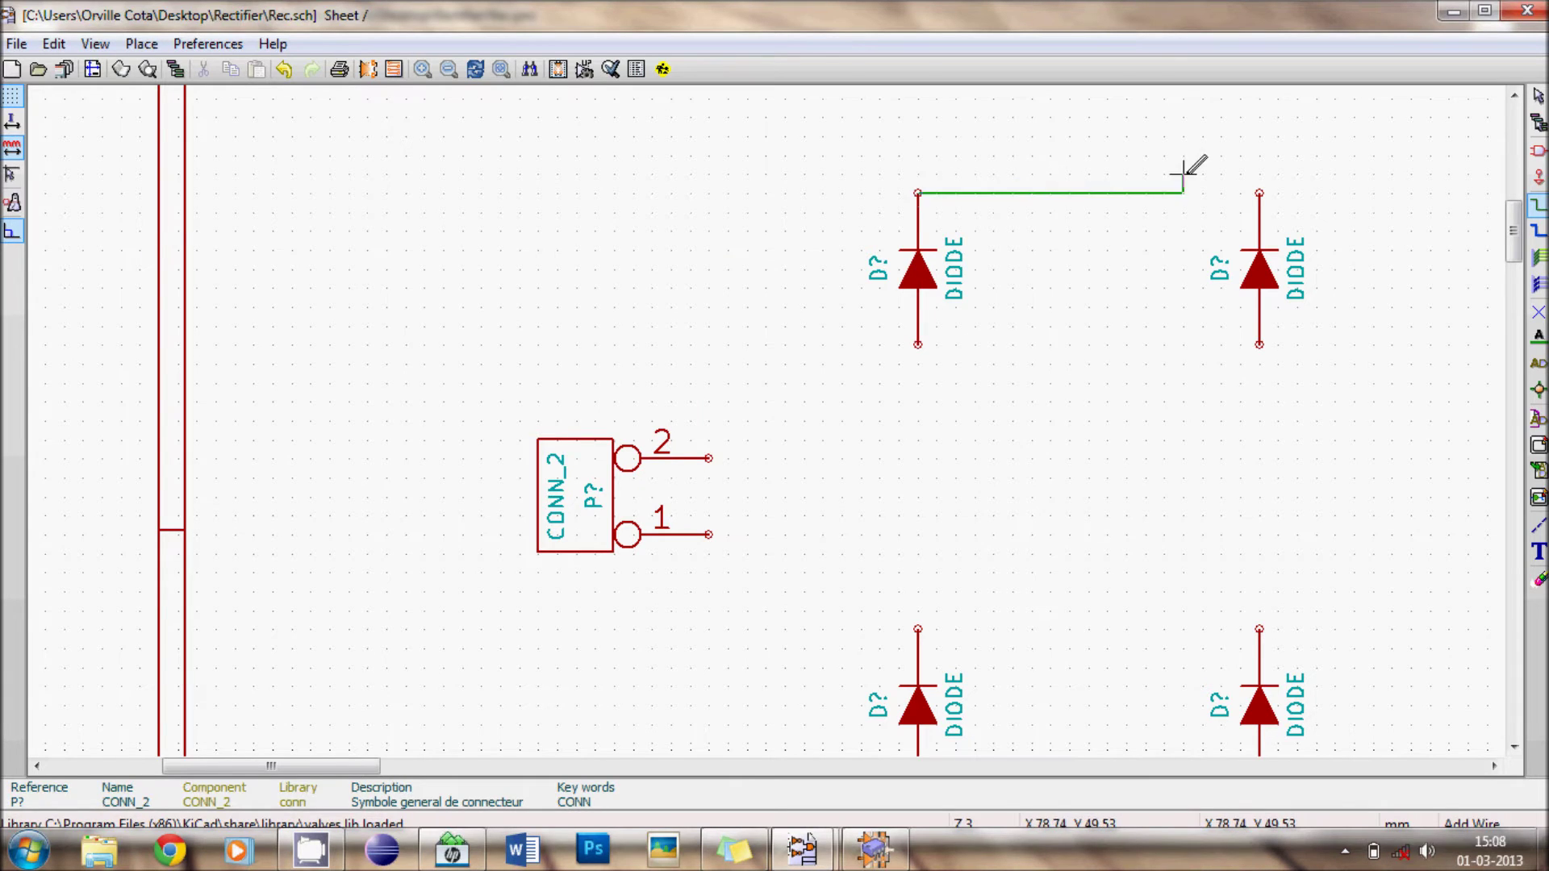
{"action": "left_click", "coordinate": [1259, 193]}
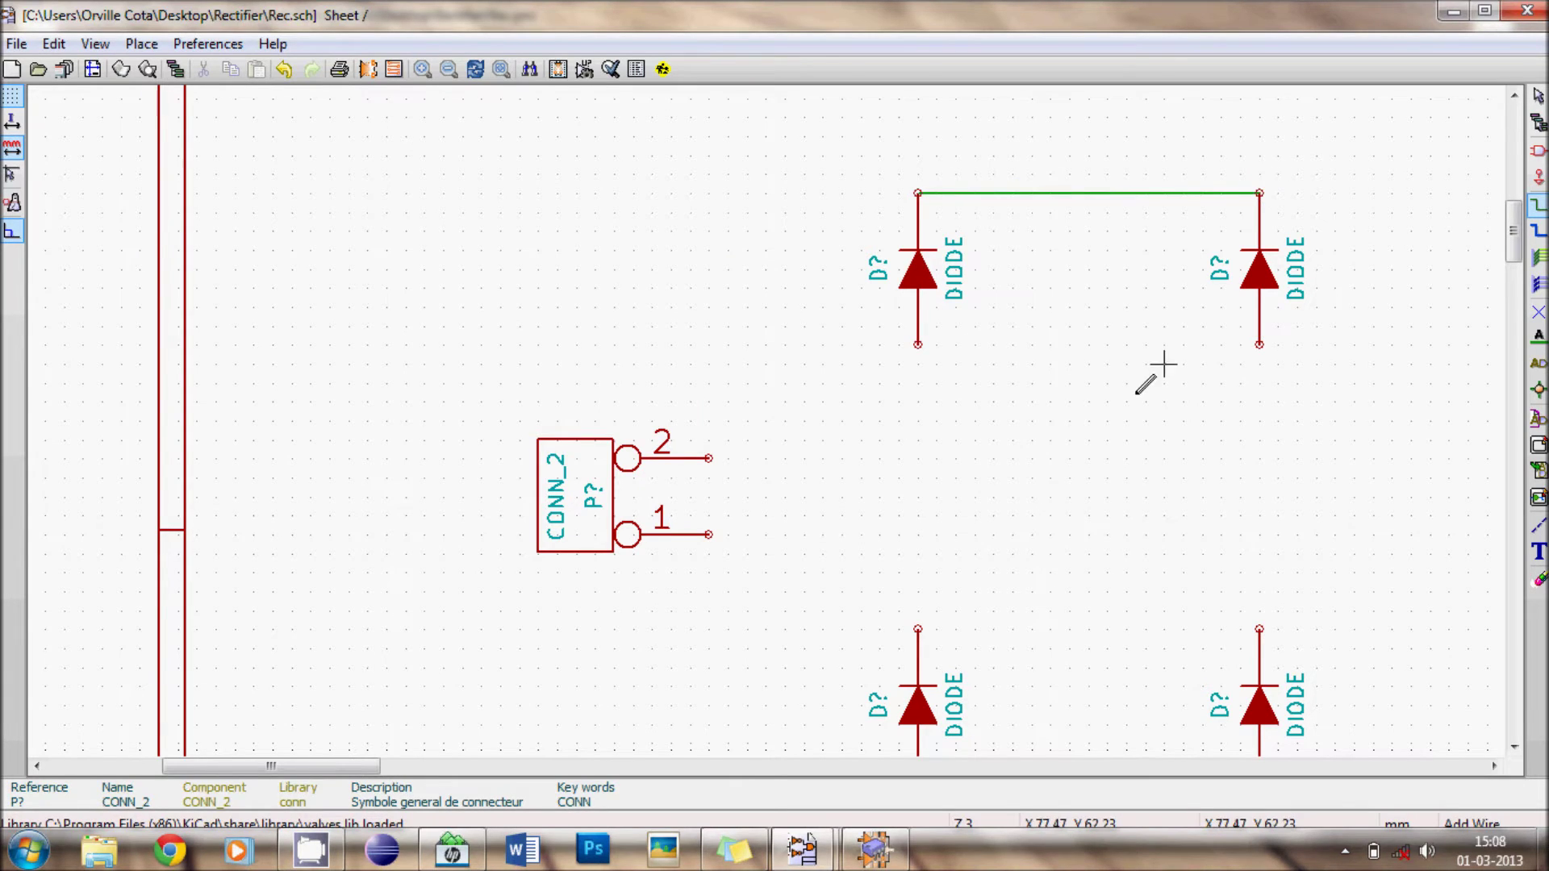
Wire the anode of each upper diode straight down to the cathode of the diode below it.
{"action": "left_click", "coordinate": [917, 345]}
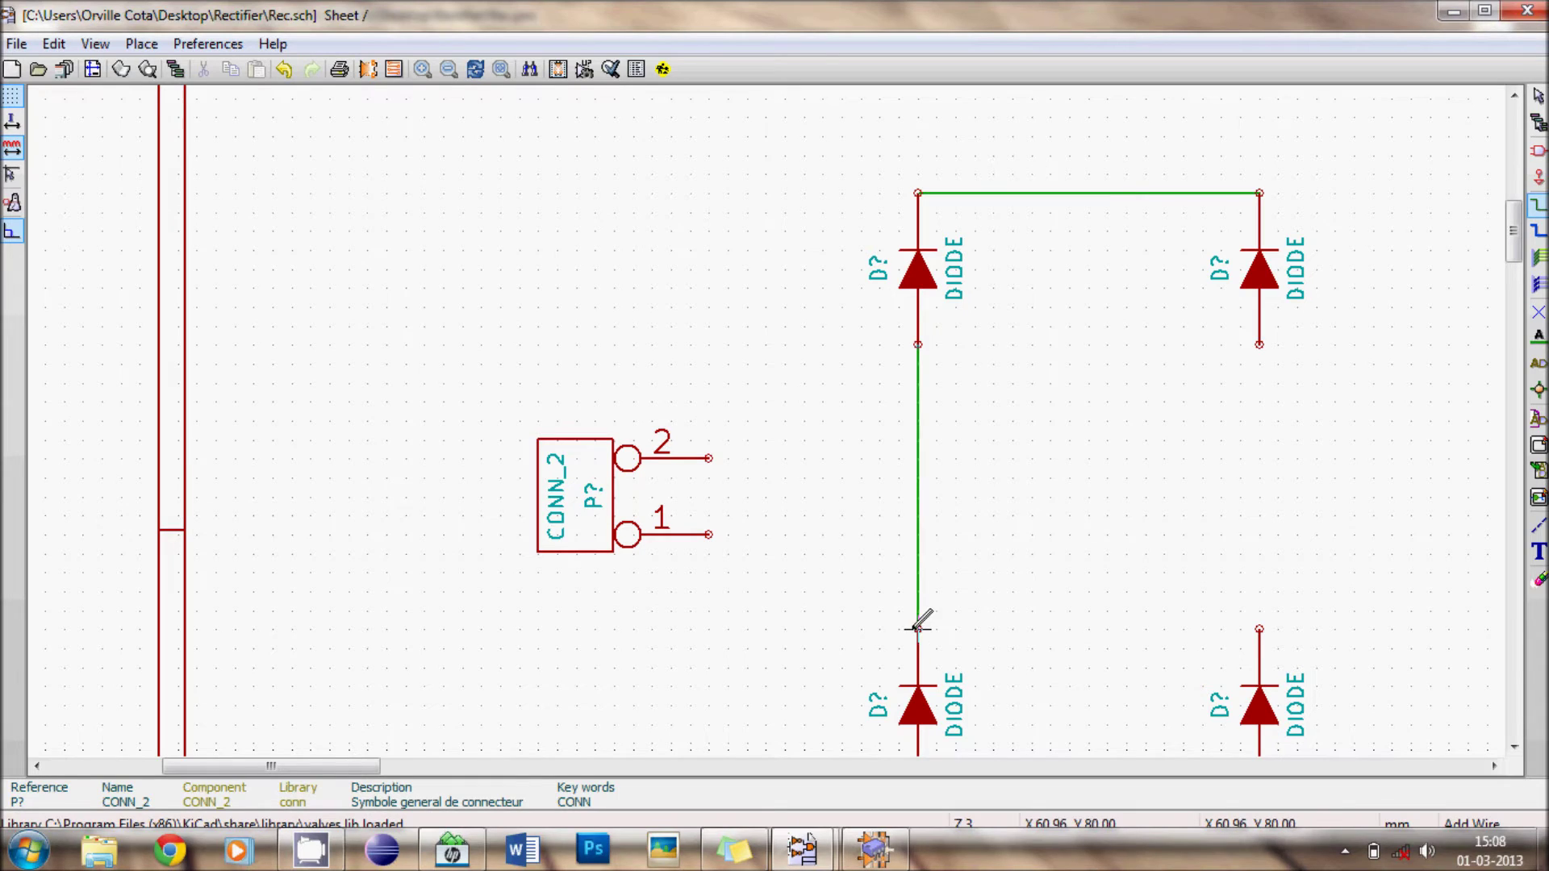
{"action": "left_click", "coordinate": [917, 629]}
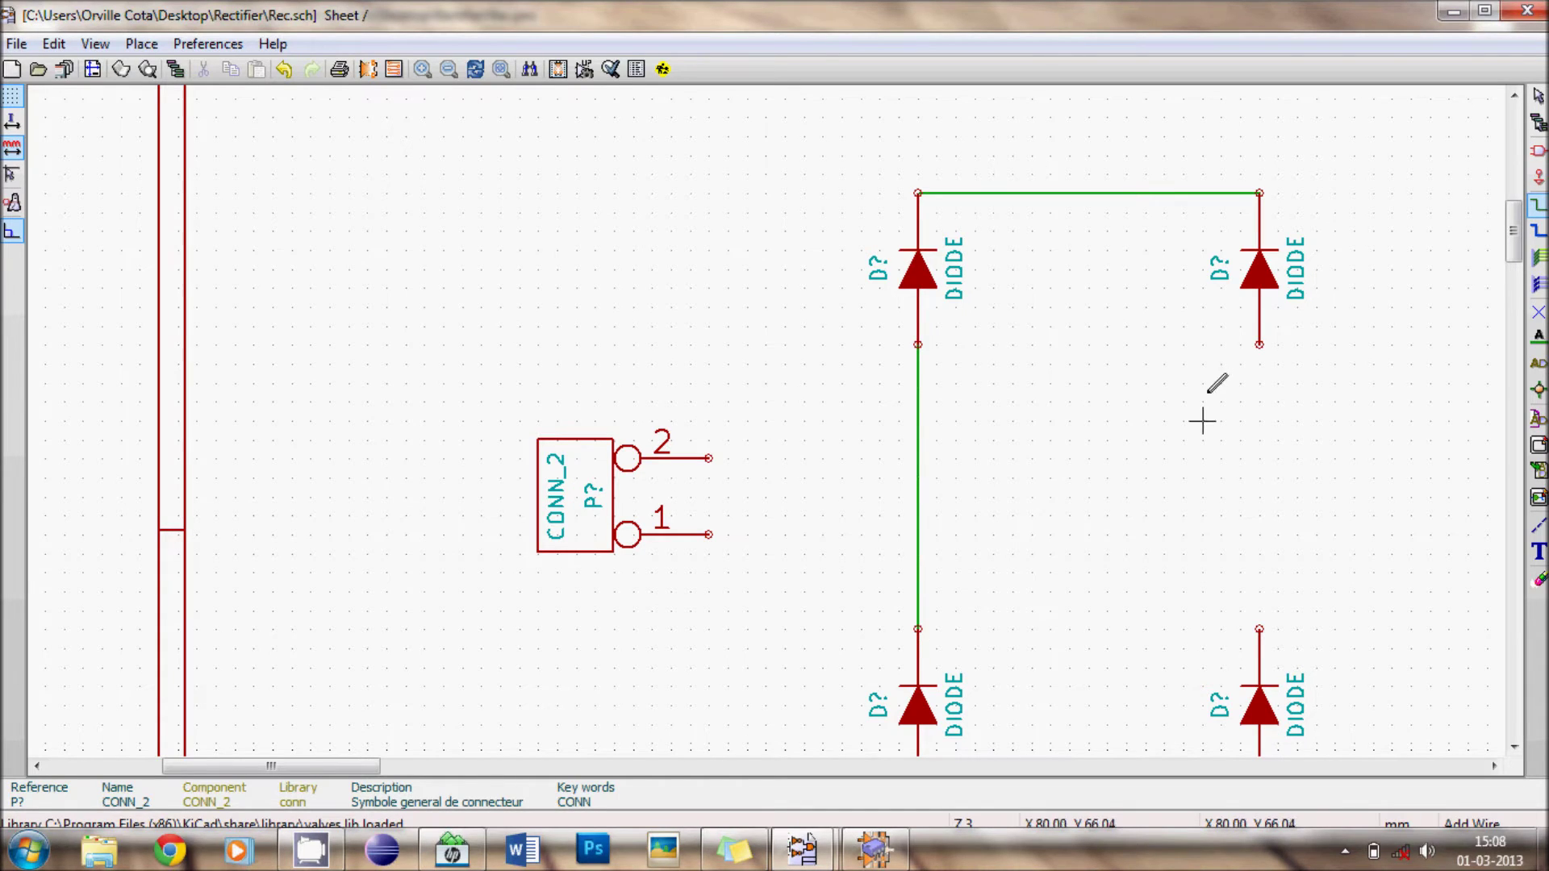
{"action": "left_click", "coordinate": [1259, 344]}
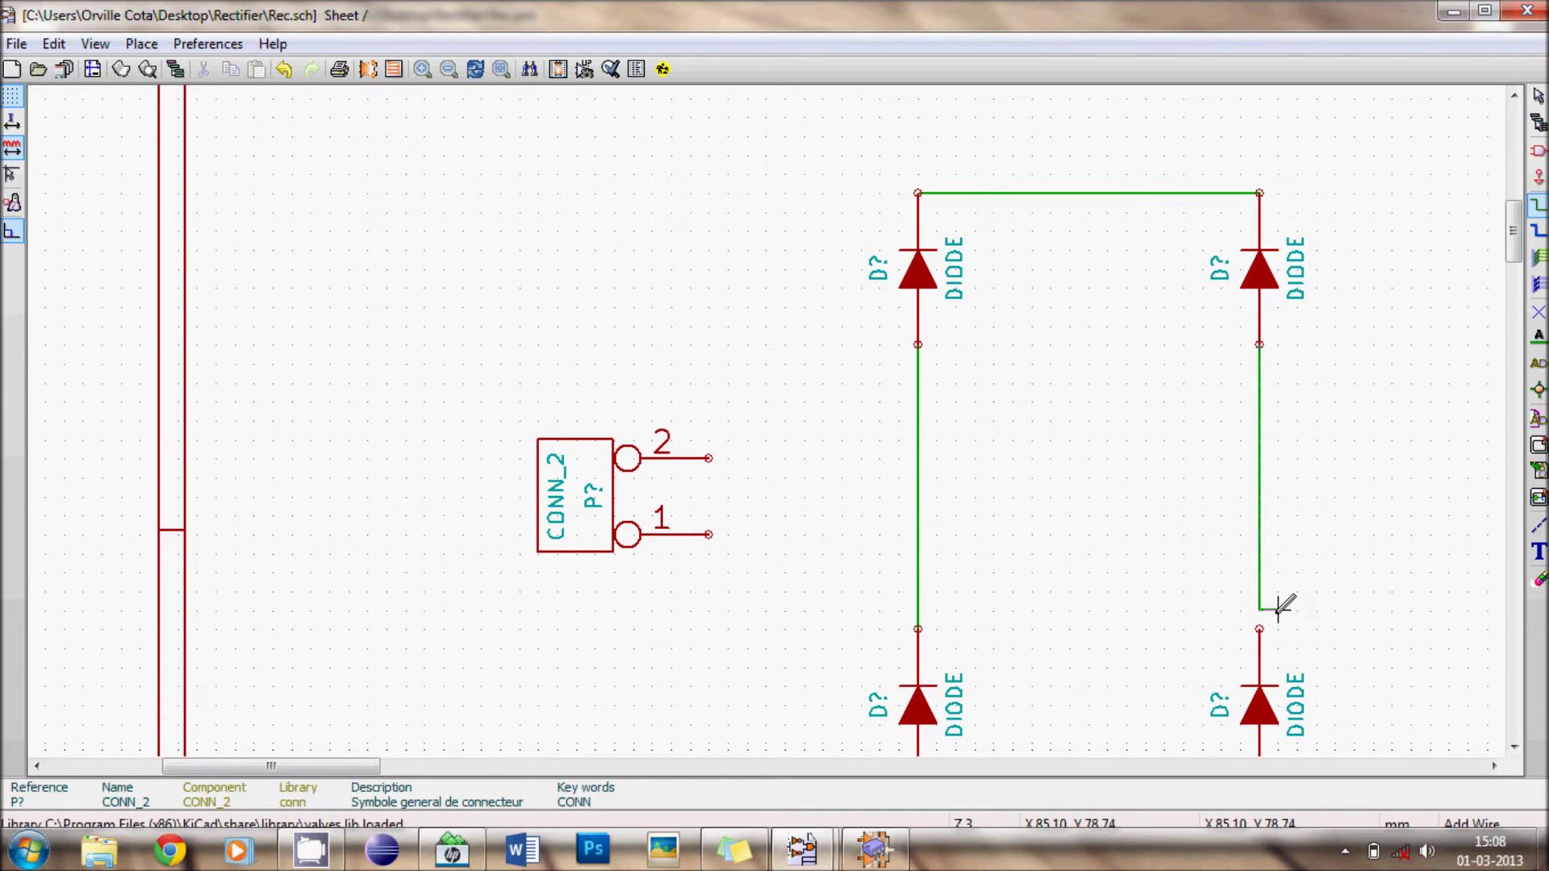
{"action": "left_click", "coordinate": [1259, 629]}
Wire pin 2 of the input connector to the left diode branch and pin 1 to the right diode branch.
{"action": "left_click", "coordinate": [708, 458]}
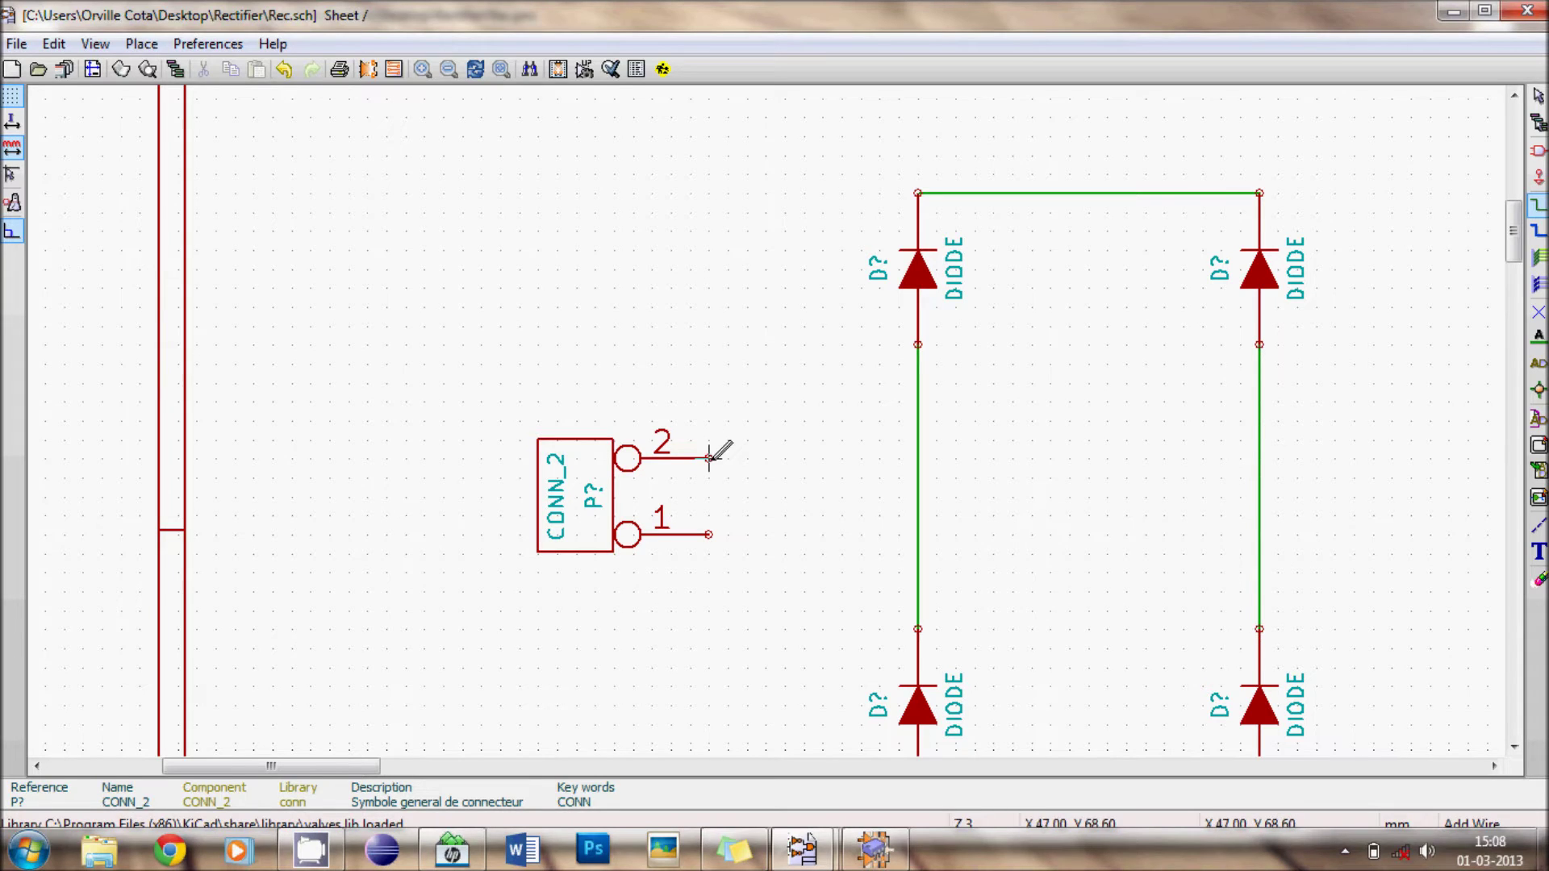
{"action": "left_click", "coordinate": [918, 458]}
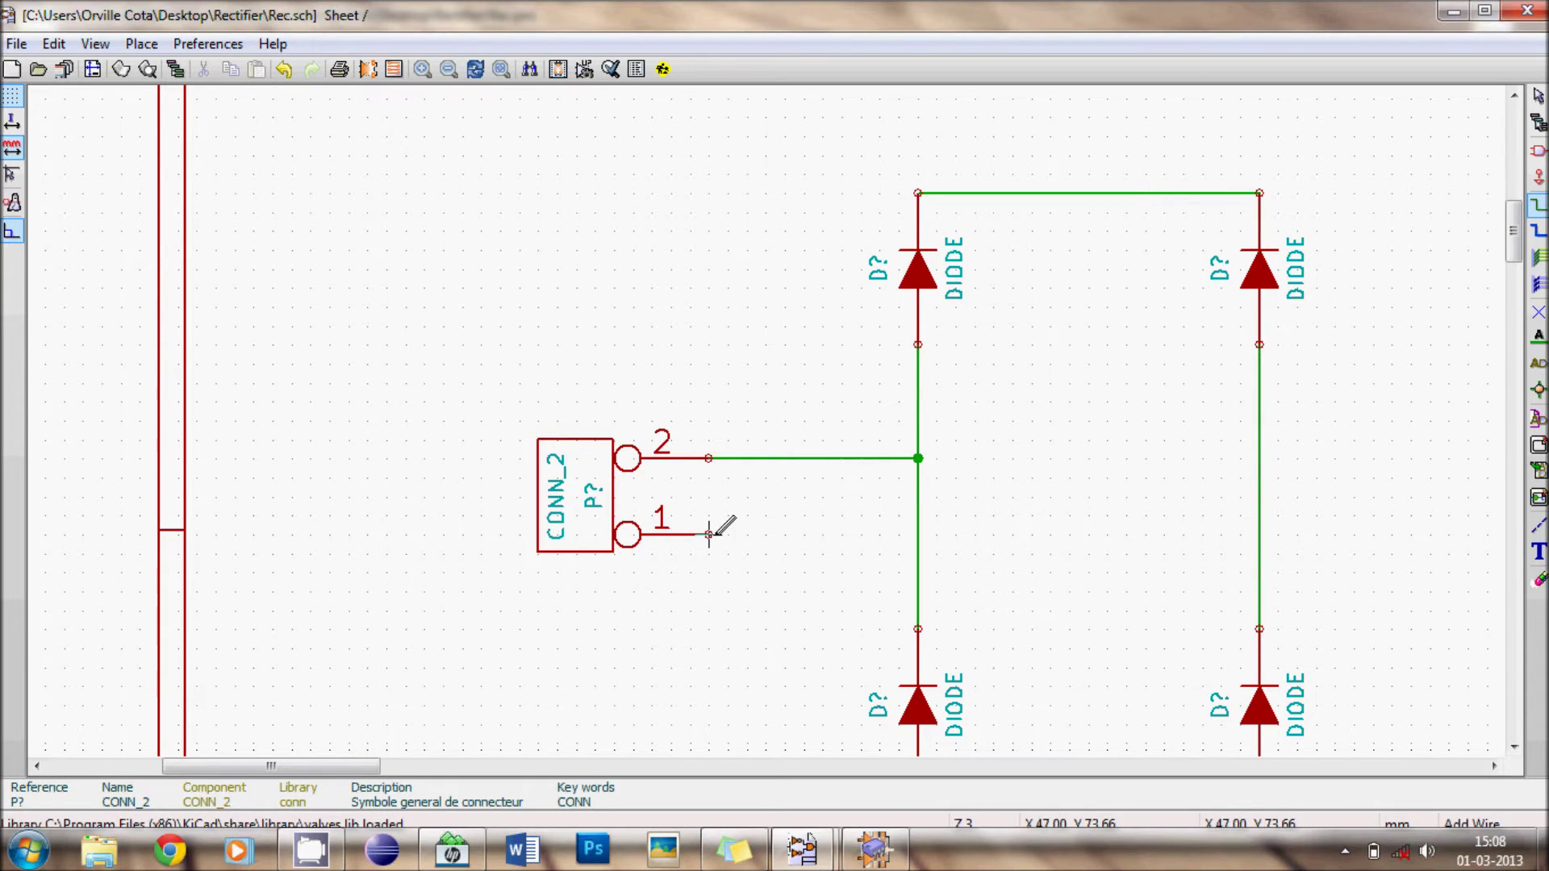
{"action": "left_click", "coordinate": [709, 534]}
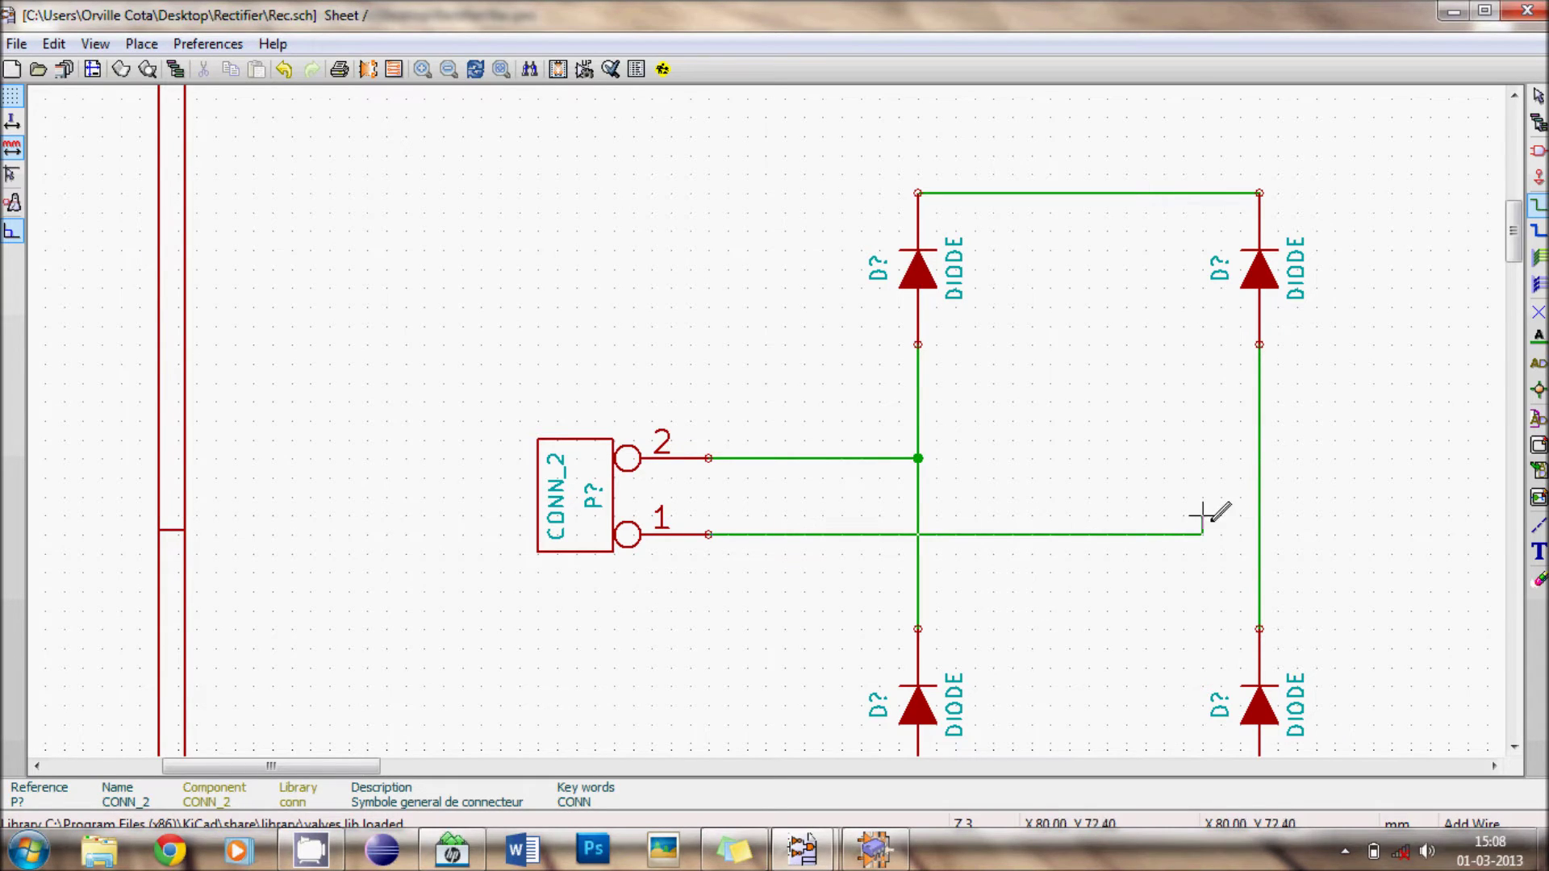
{"action": "left_click", "coordinate": [1259, 534]}
Wire the anodes of the two lower diodes together with a straight horizontal wire.
{"action": "scroll", "coordinate": [1259, 534], "scroll_direction": "down", "scroll_amount": 1}
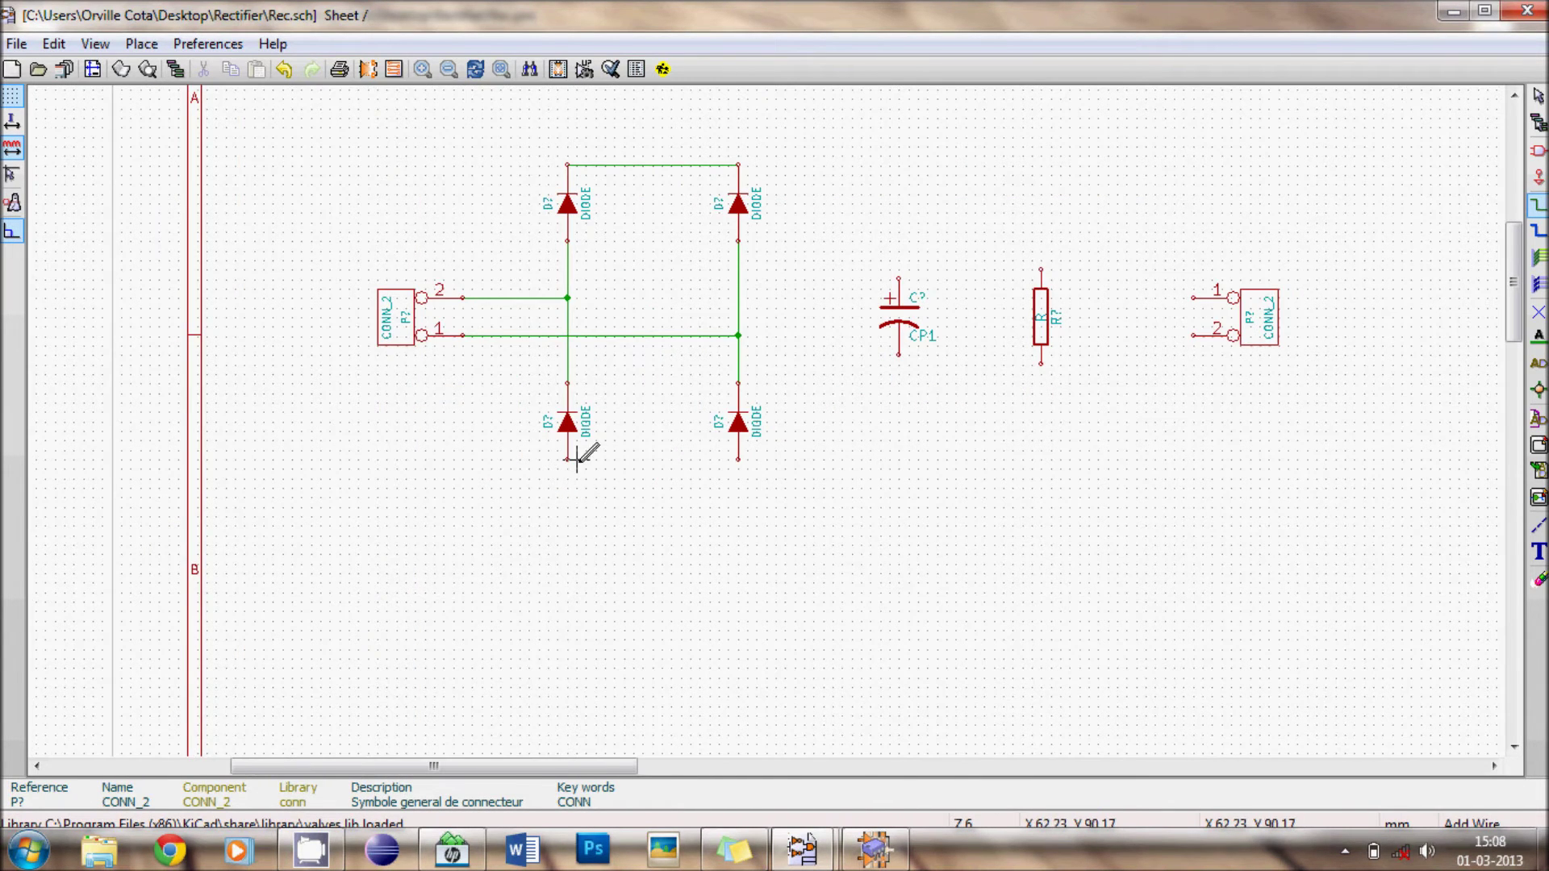
{"action": "scroll", "coordinate": [567, 458], "scroll_direction": "up", "scroll_amount": 1}
{"action": "left_click", "coordinate": [747, 421]}
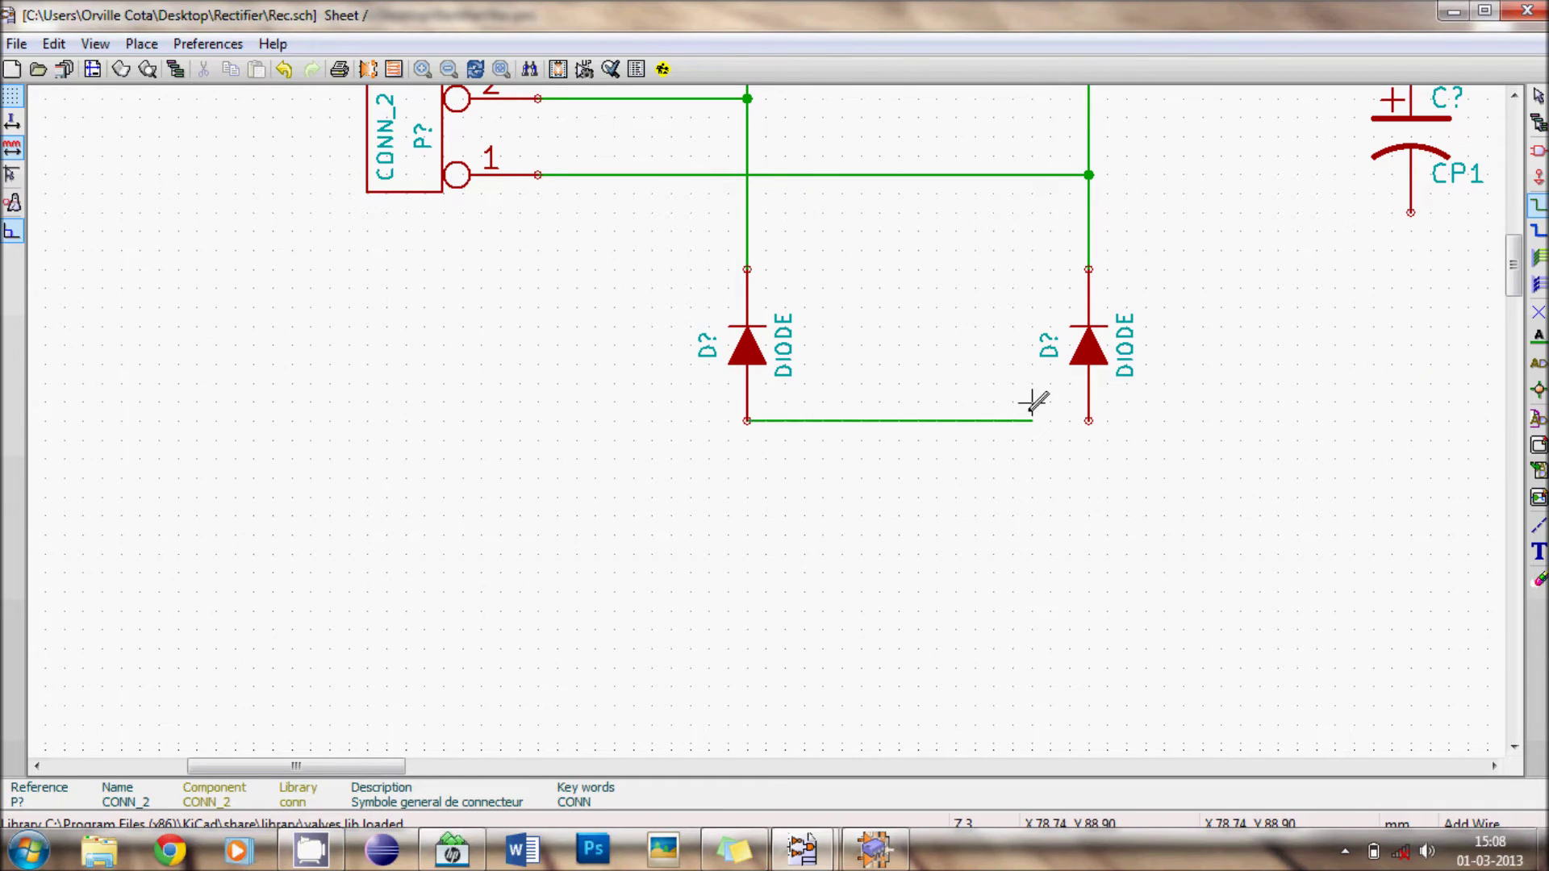
{"action": "left_click", "coordinate": [1088, 420]}
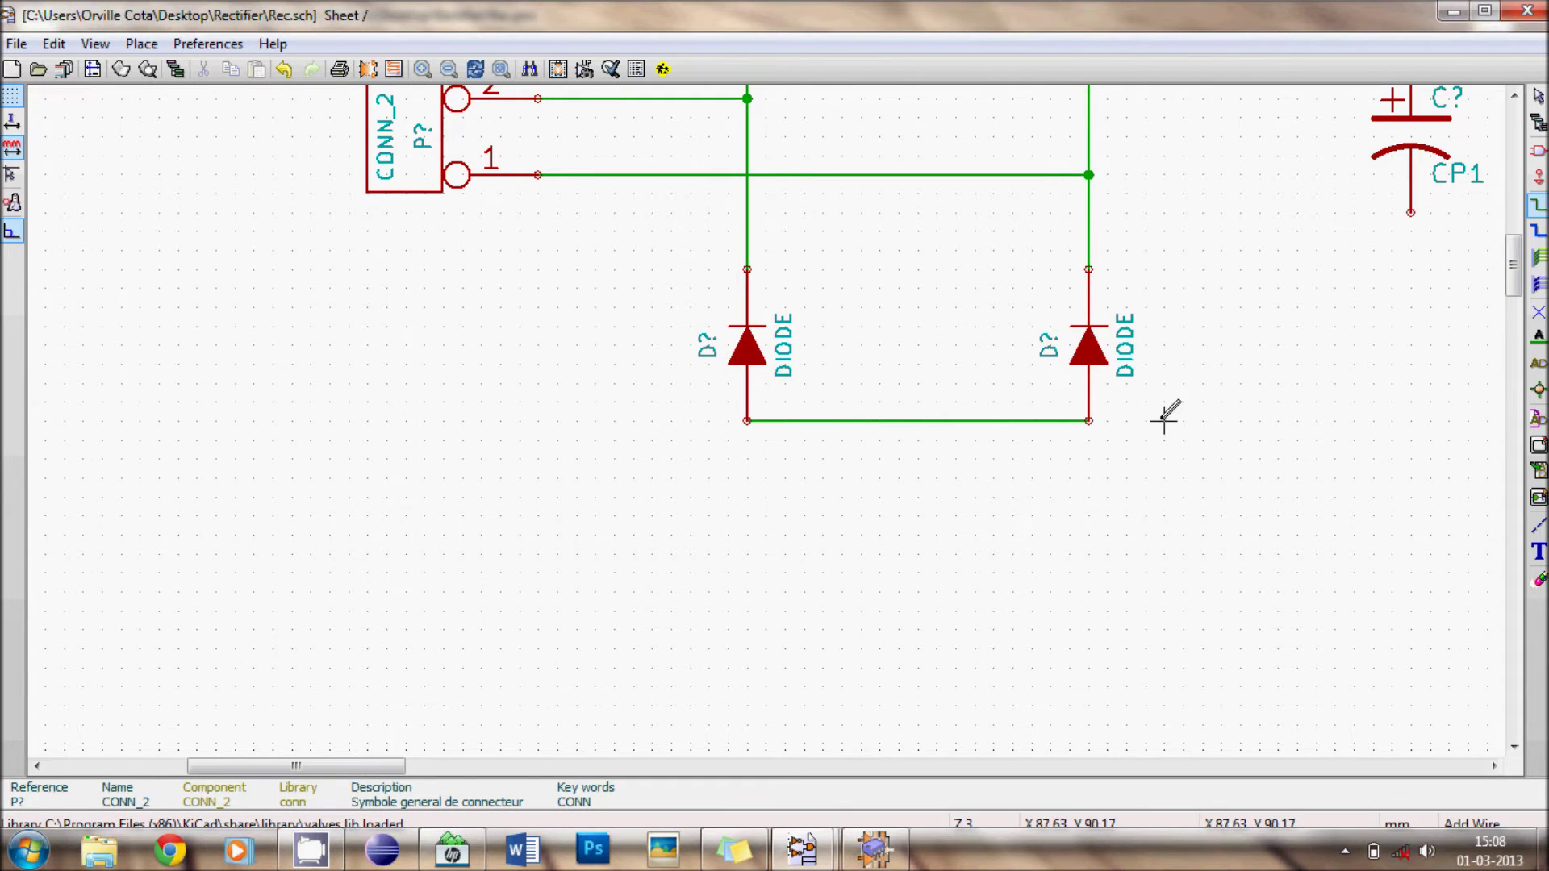
Wire the capacitor across the bridge, its negative pin to the lower diode rail and its positive pin to the upper rail.
{"action": "left_click", "coordinate": [1411, 213]}
{"action": "scroll", "coordinate": [1411, 212], "scroll_direction": "down", "scroll_amount": 1}
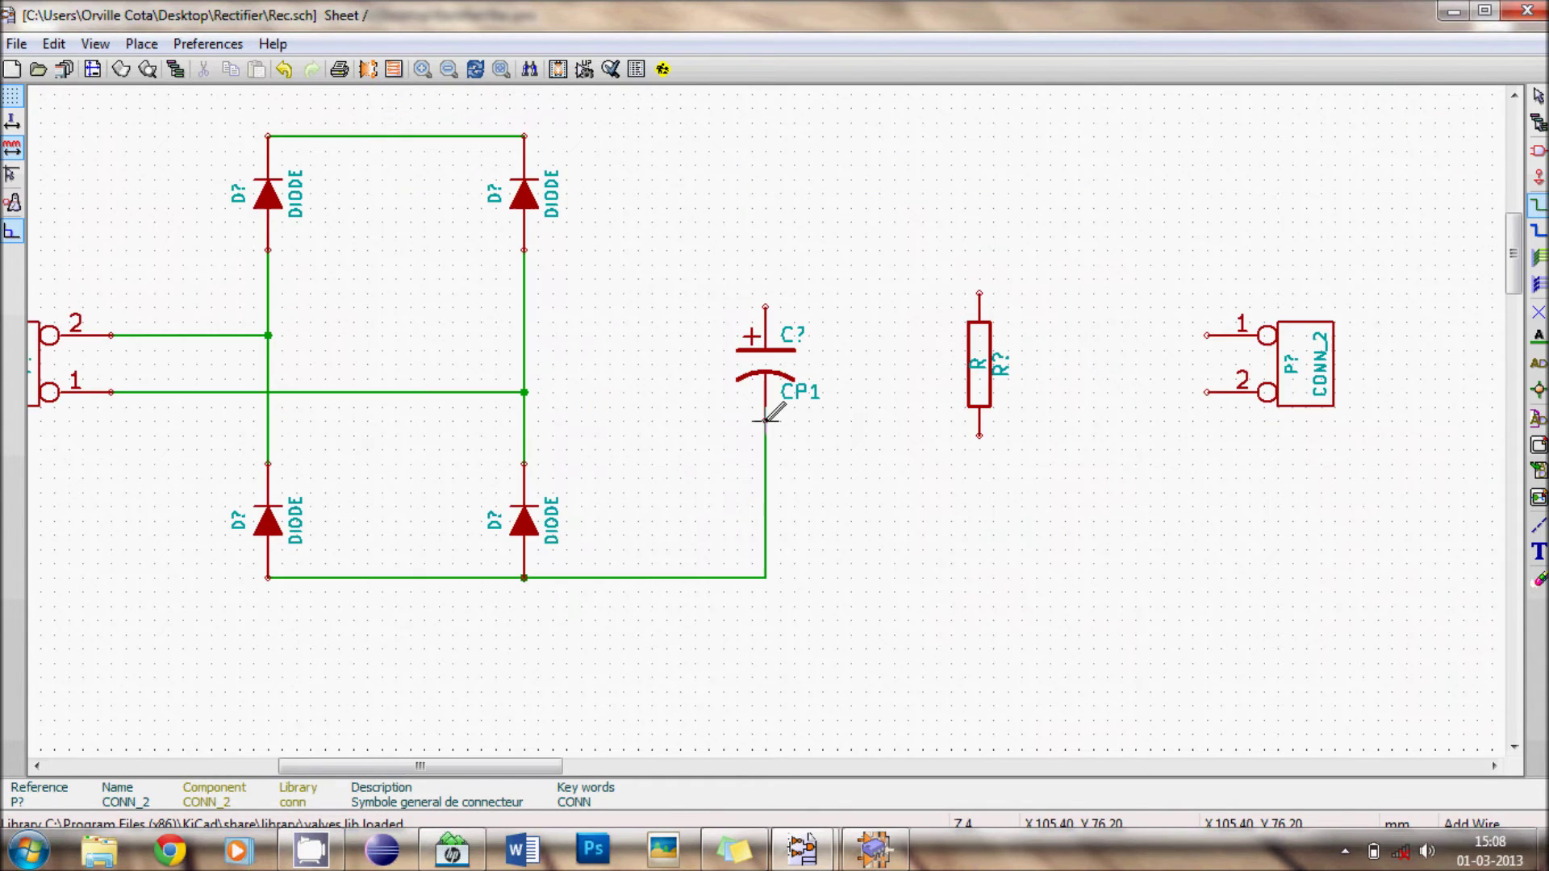
{"action": "left_click", "coordinate": [765, 306]}
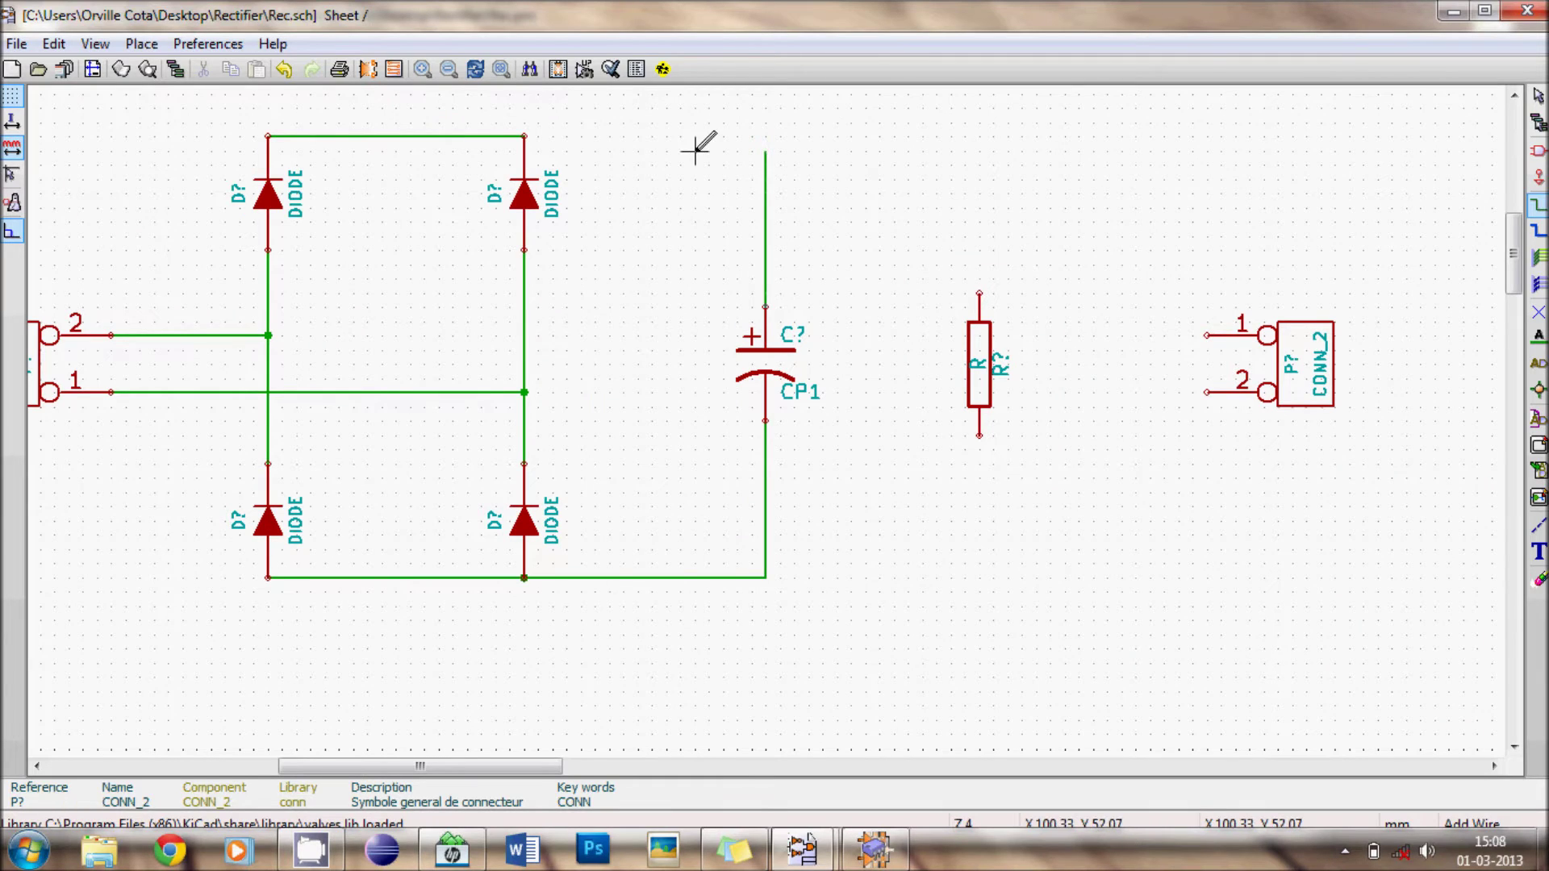
{"action": "left_click", "coordinate": [525, 136]}
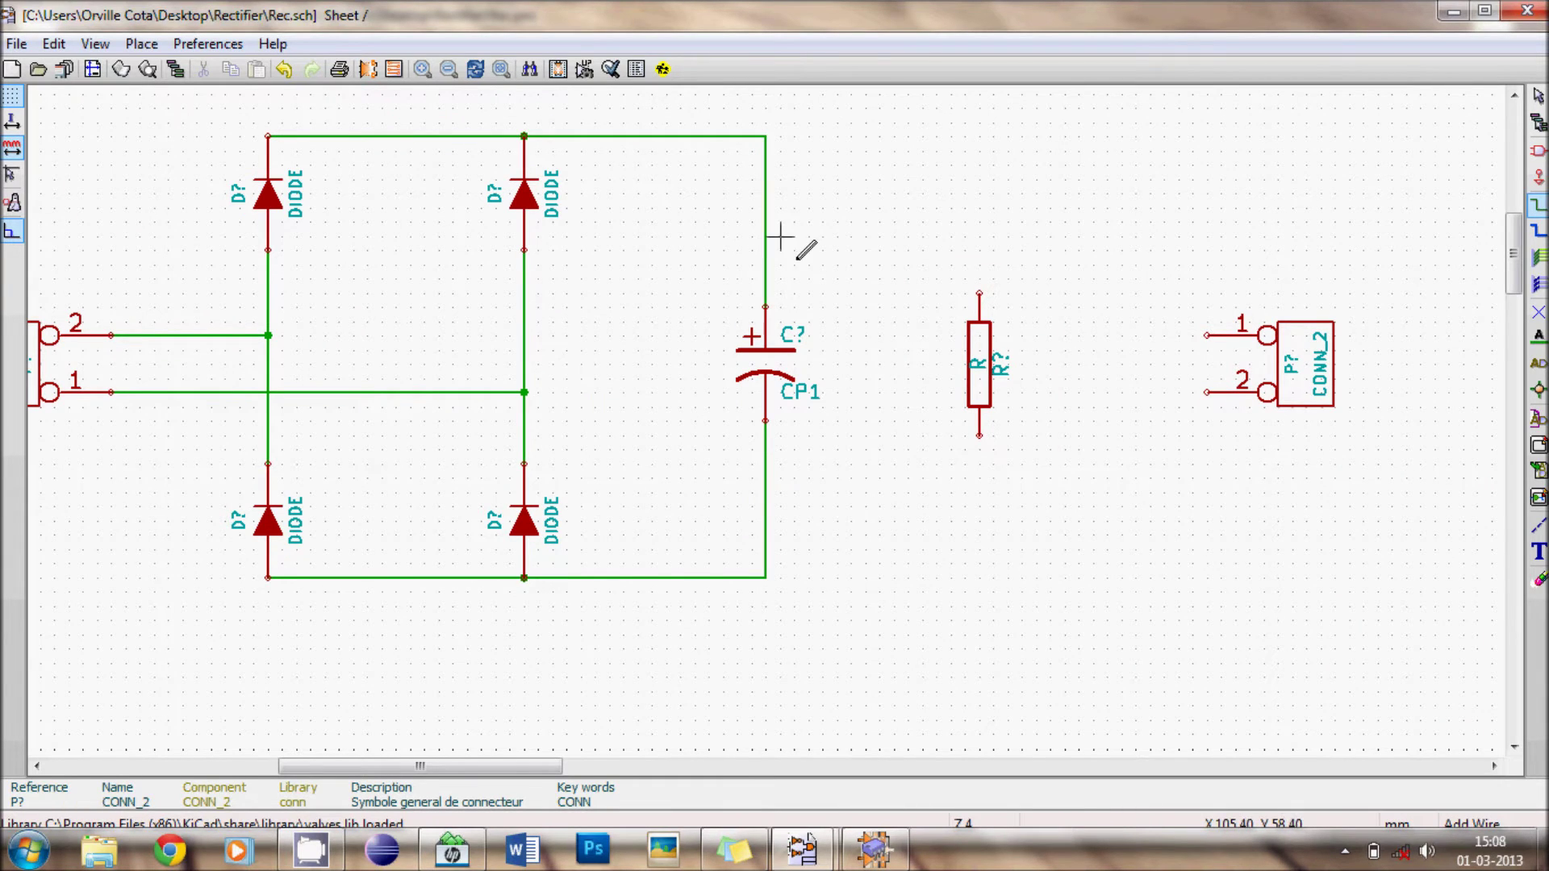
Wire the resistor in parallel with the capacitor, joining its ends to the upper and lower rails.
{"action": "left_click", "coordinate": [979, 292]}
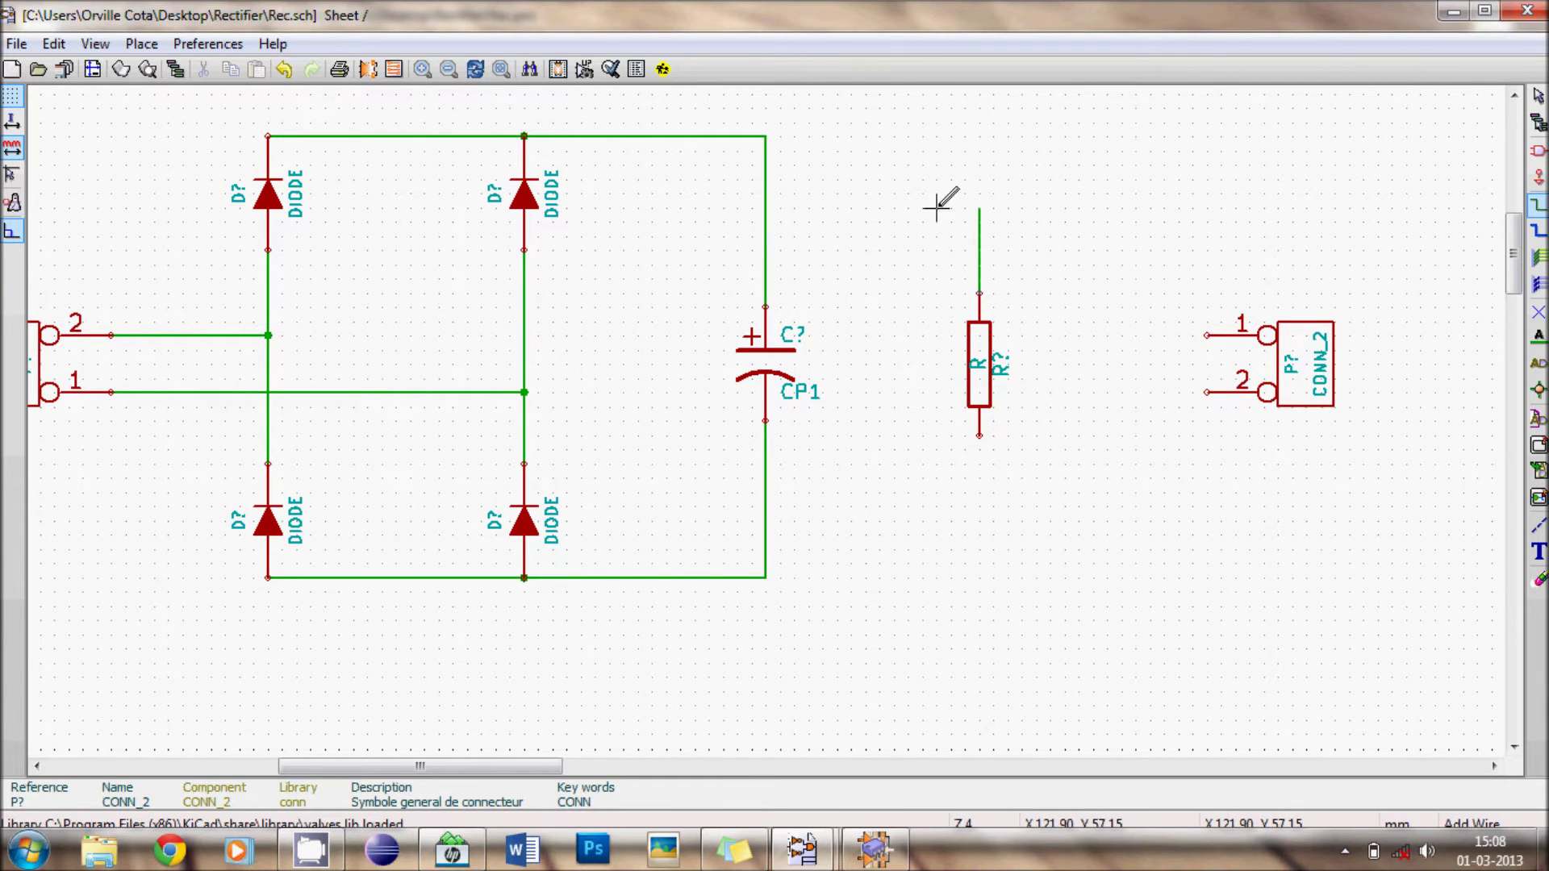
{"action": "left_click", "coordinate": [766, 135]}
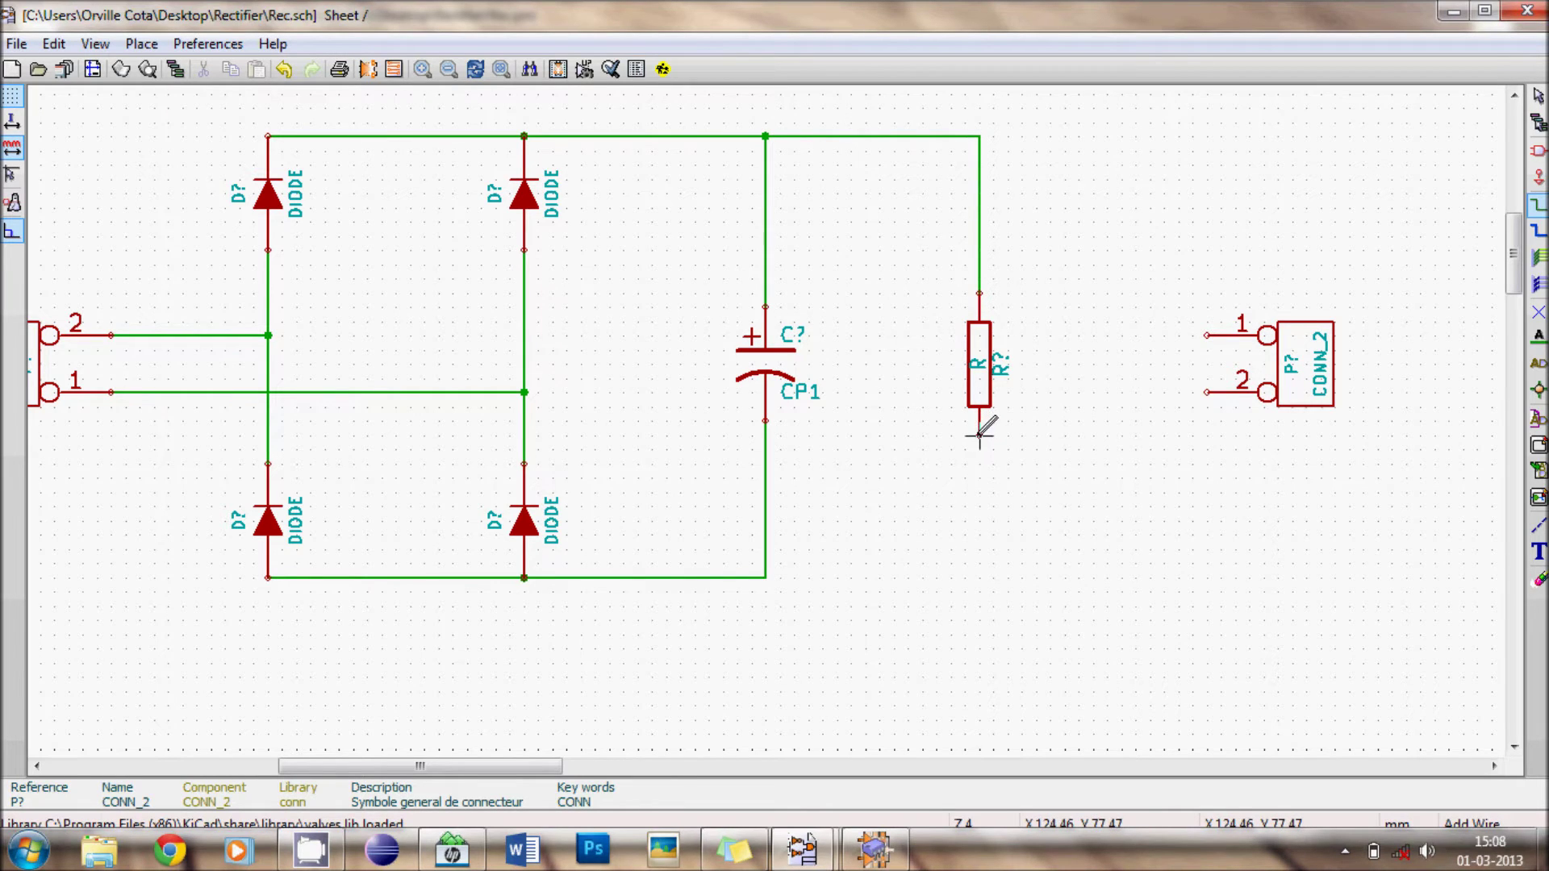
{"action": "left_click", "coordinate": [979, 435]}
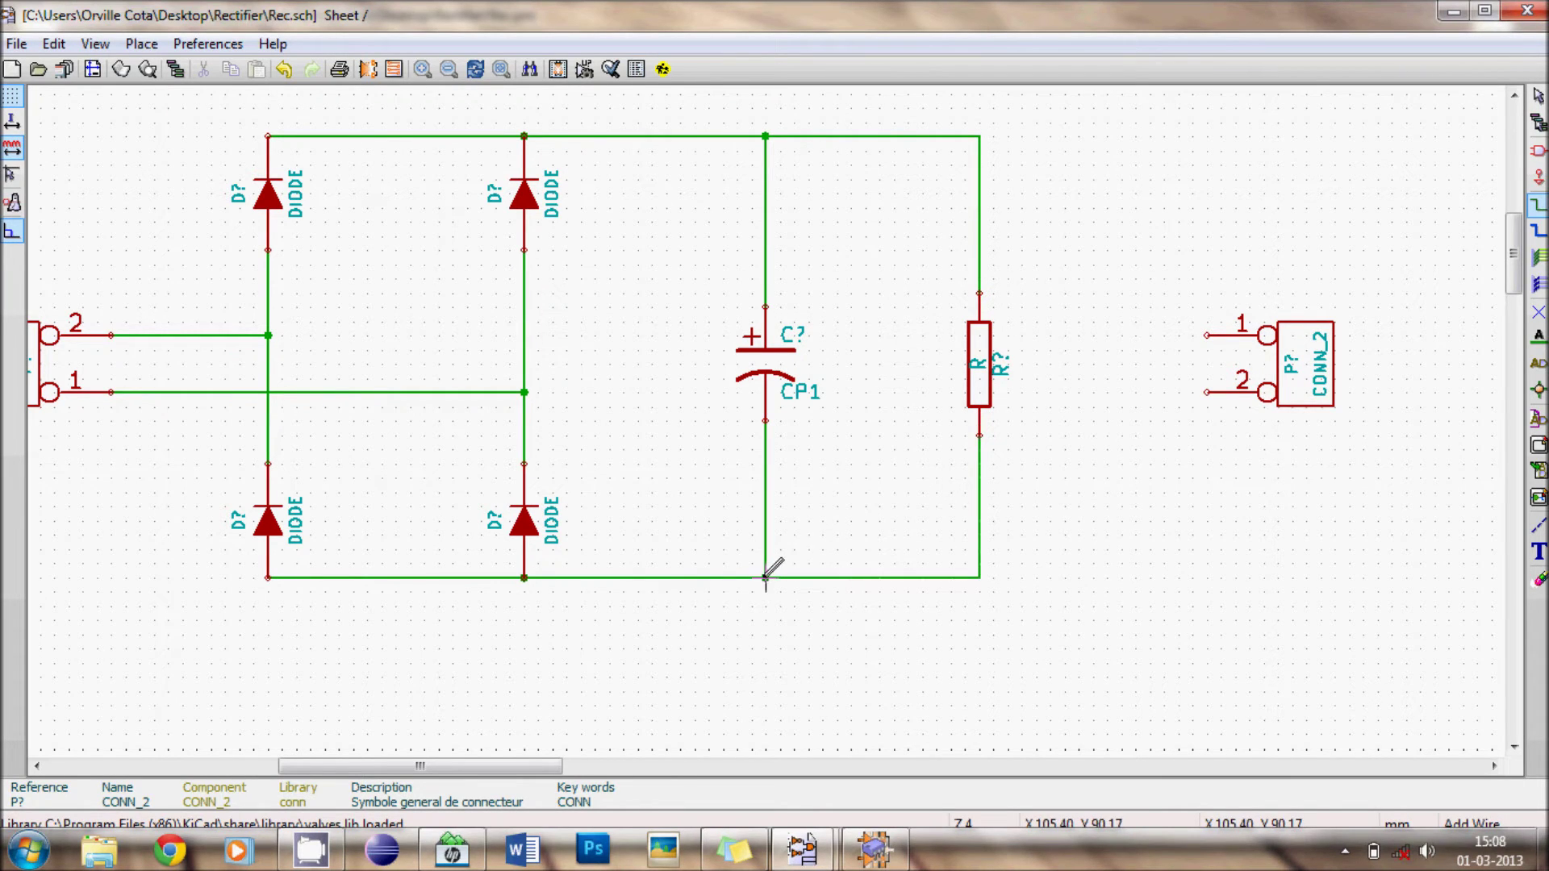
{"action": "left_click", "coordinate": [765, 577]}
Wire pin 1 of the output connector to the upper rail and pin 2 to the lower rail at the resistor's corners.
{"action": "left_click", "coordinate": [1206, 335]}
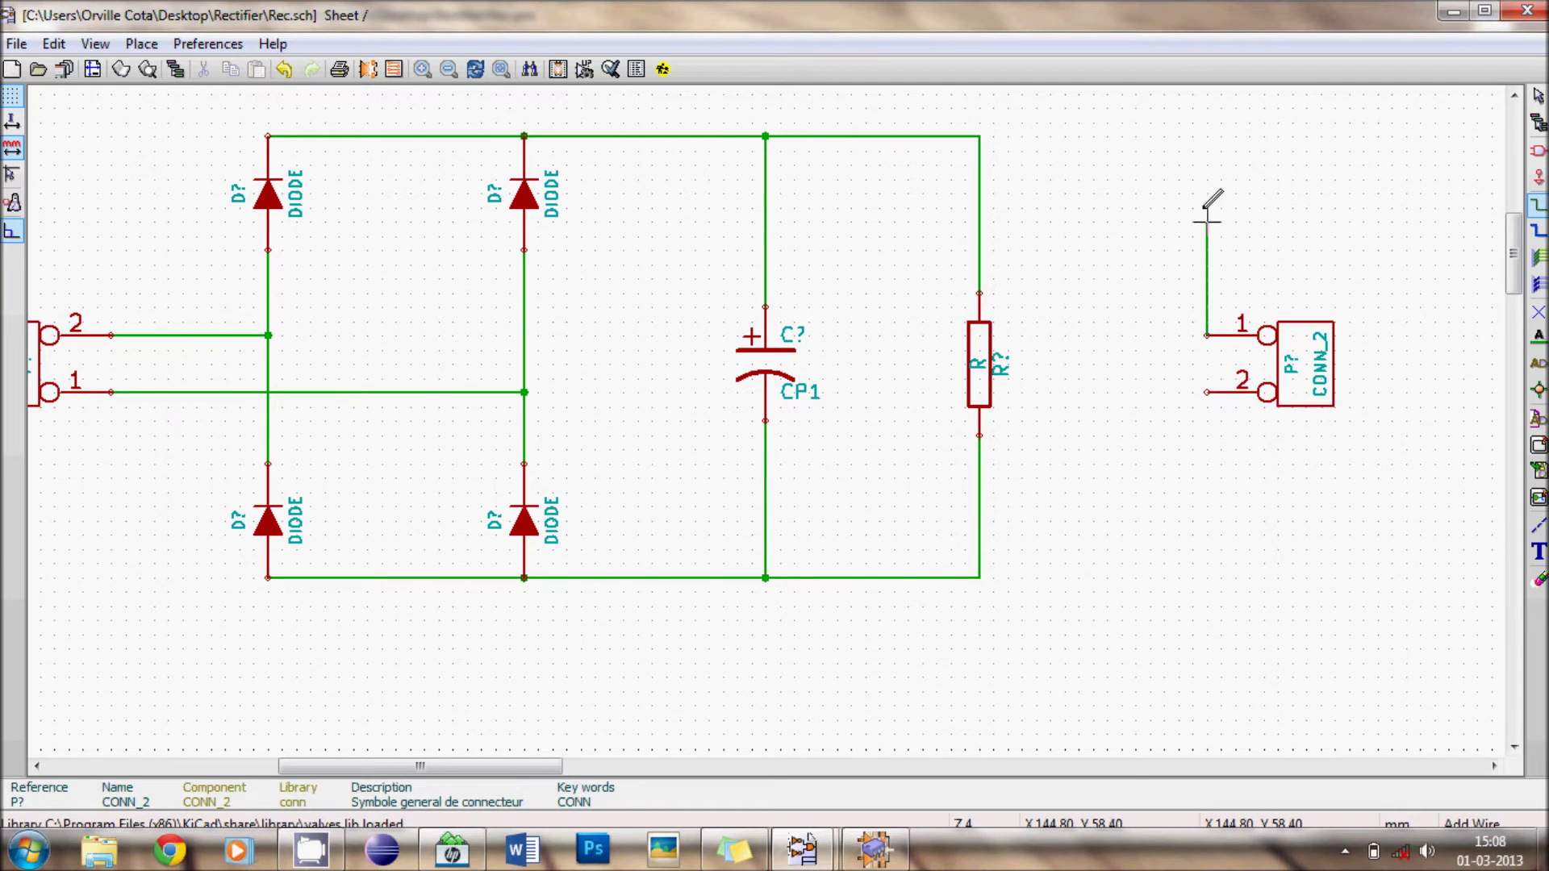
{"action": "left_click", "coordinate": [980, 136]}
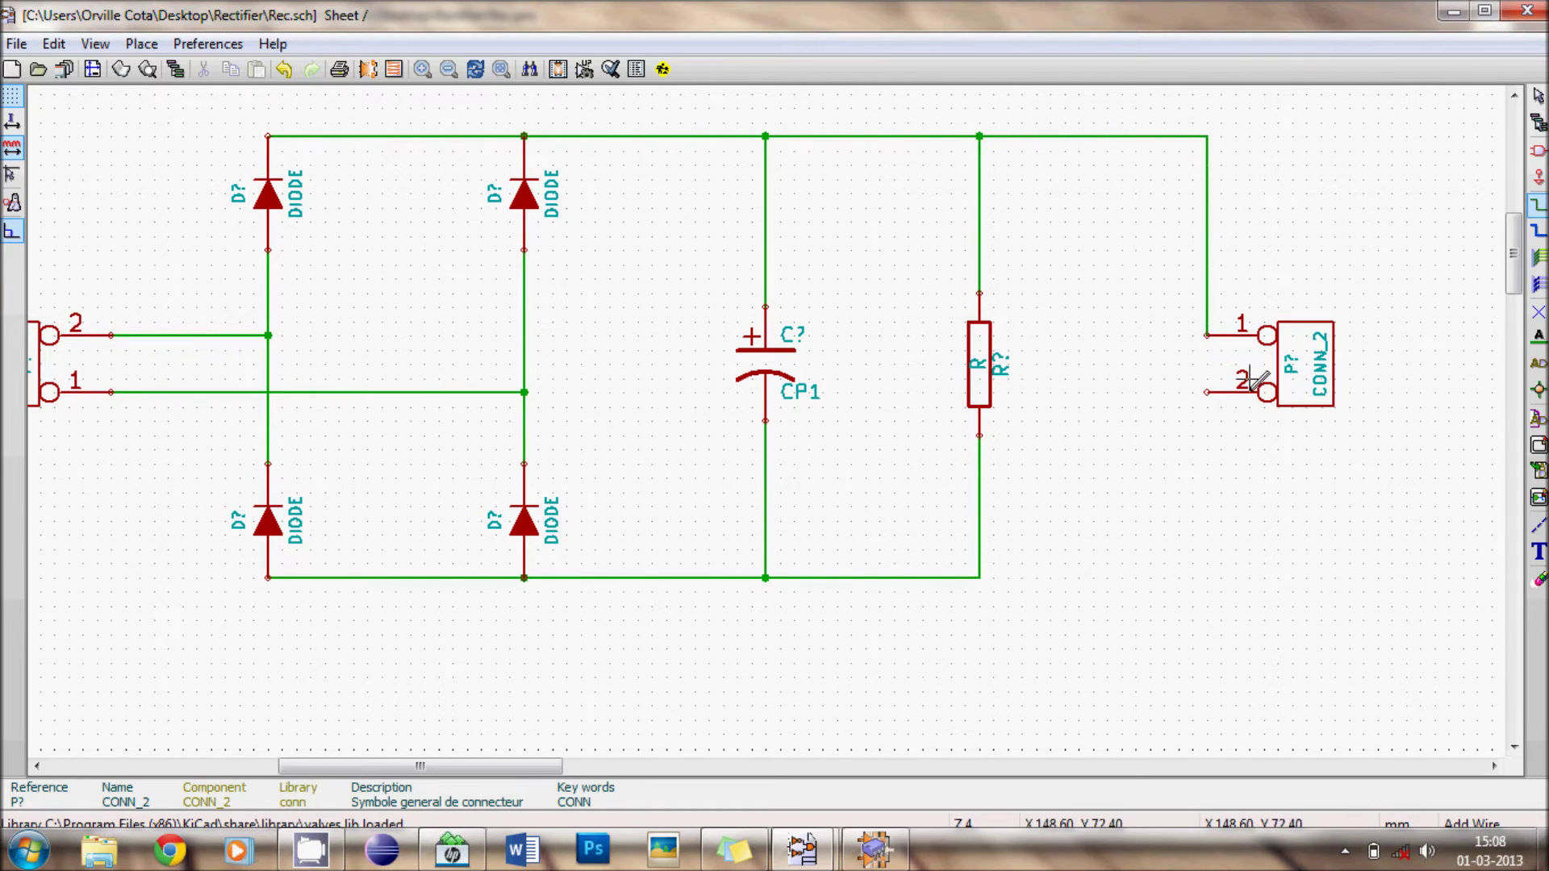
{"action": "left_click", "coordinate": [1207, 393]}
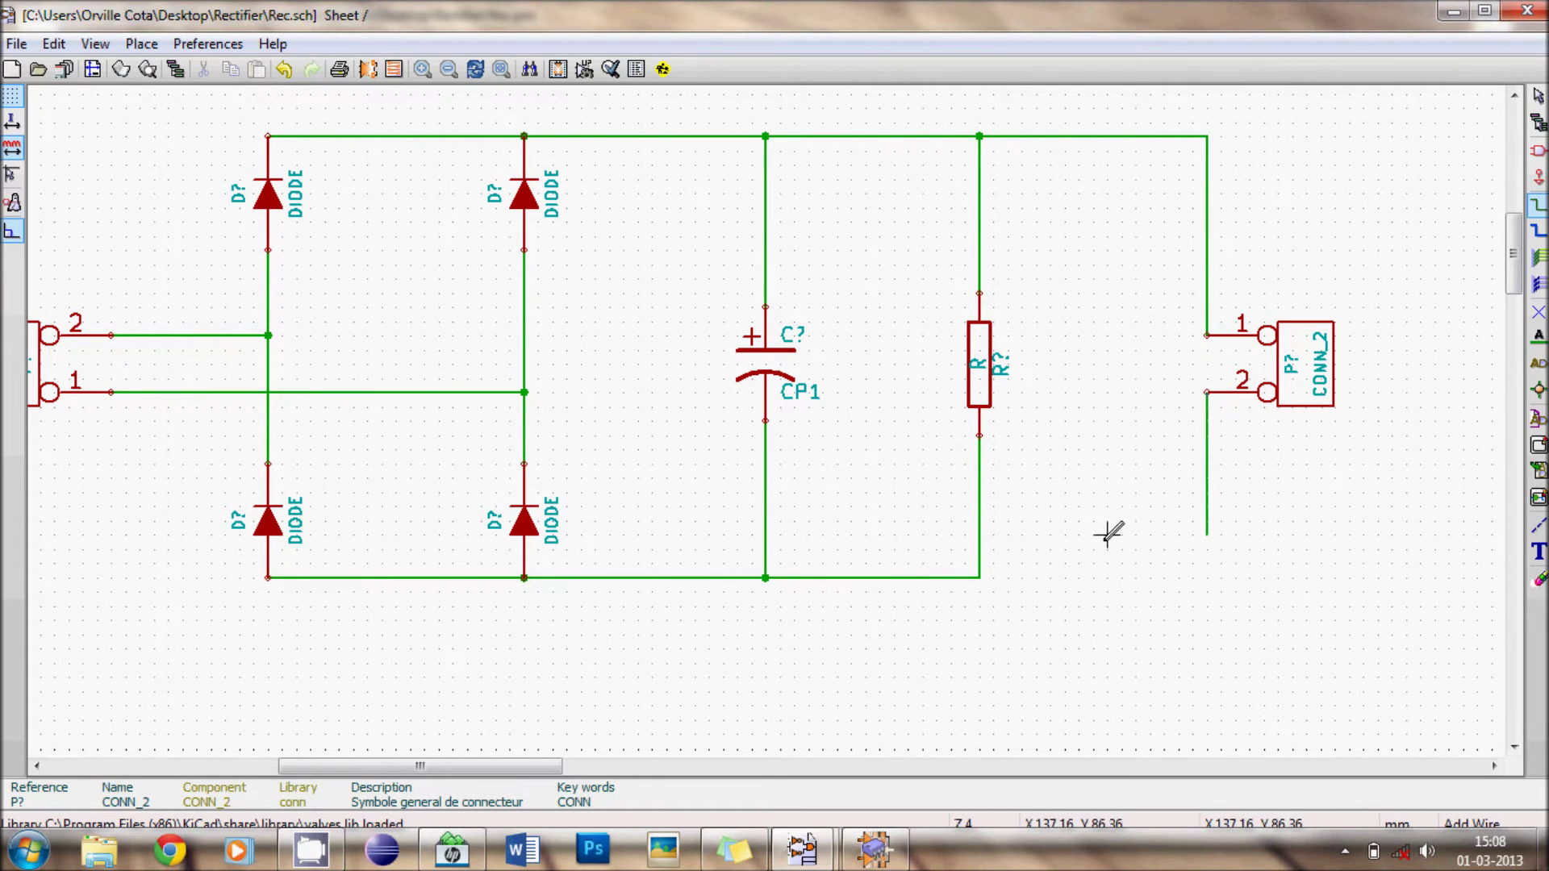
{"action": "left_click", "coordinate": [979, 577]}
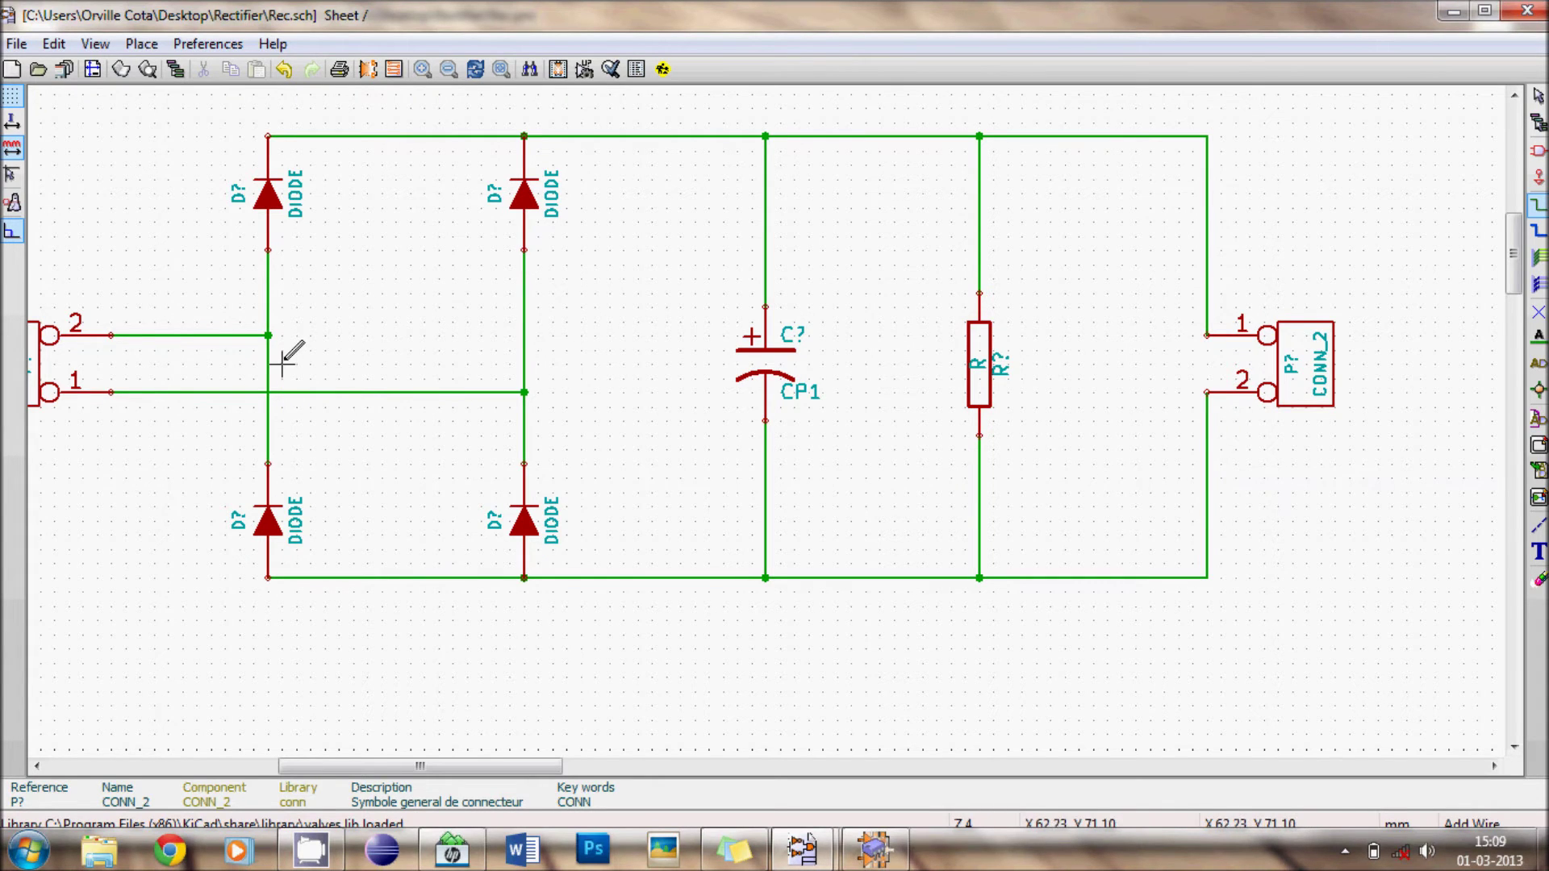
Set the reference of the upper-left diode to D1 in its component properties.
{"action": "scroll", "coordinate": [283, 363], "scroll_direction": "down", "scroll_amount": 1}
{"action": "scroll", "coordinate": [1002, 363], "scroll_direction": "up", "scroll_amount": 1}
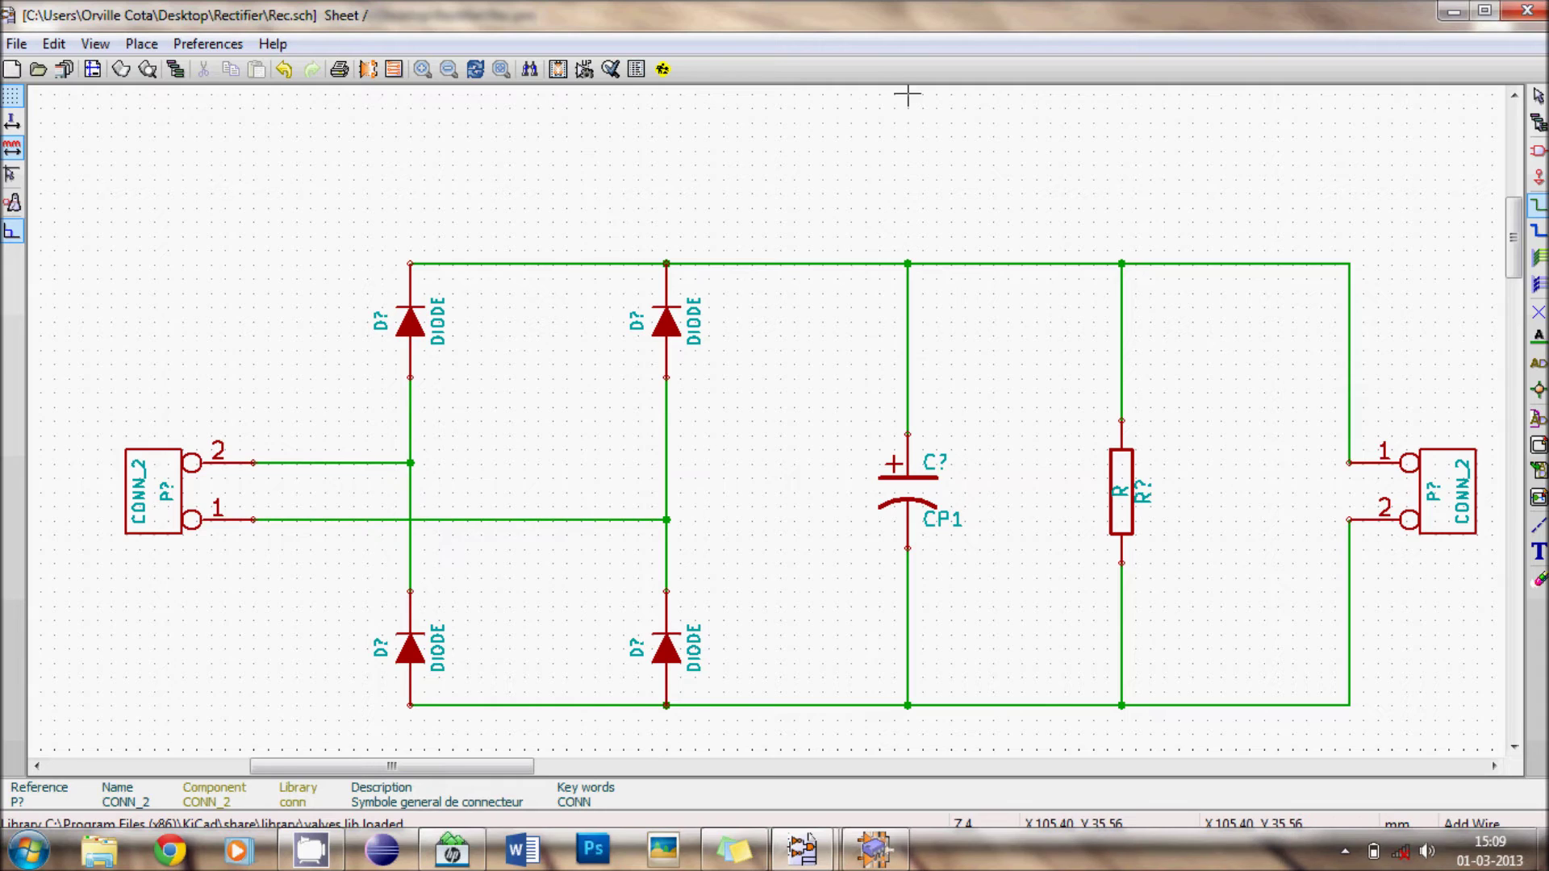
{"action": "left_click", "coordinate": [409, 318]}
{"action": "right_click", "coordinate": [411, 323]}
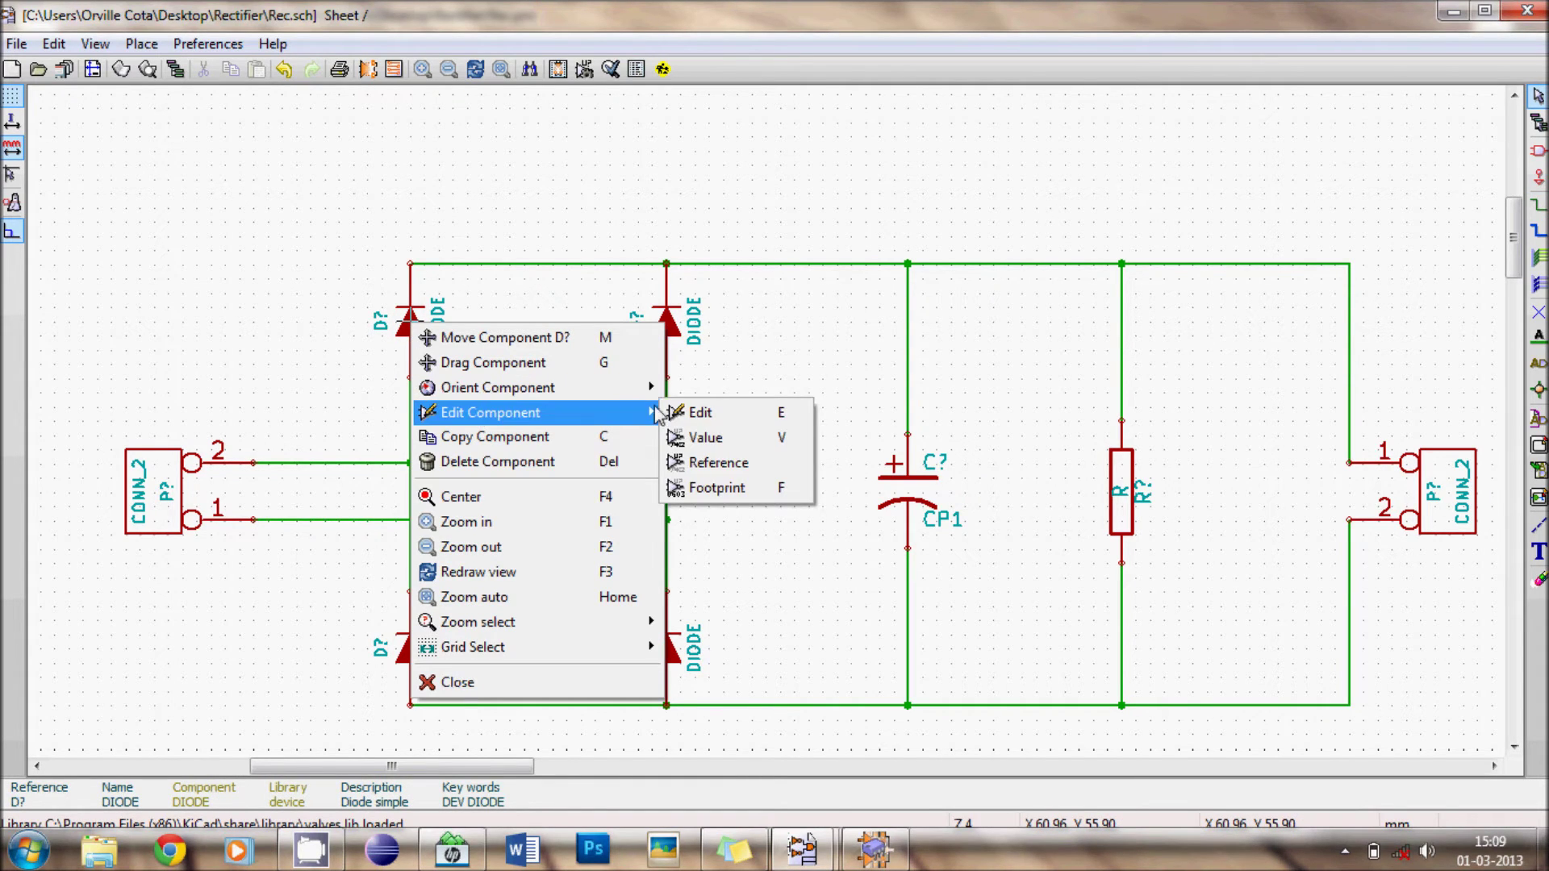
{"action": "mouse_move", "coordinate": [646, 413]}
{"action": "left_click", "coordinate": [710, 416]}
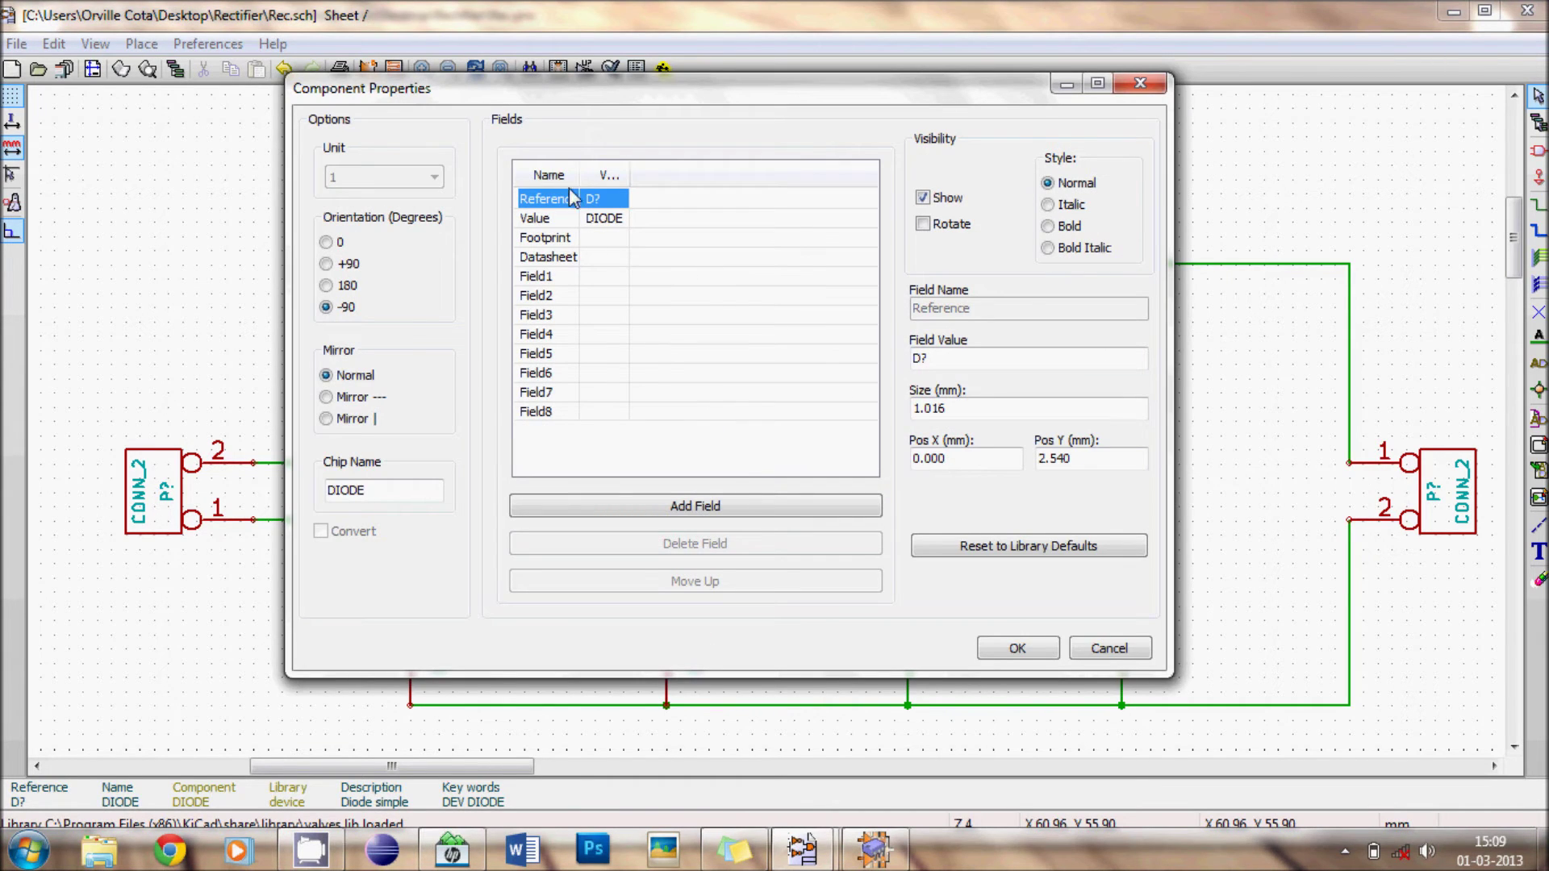
{"action": "left_click_drag", "start_coordinate": [621, 96], "coordinate": [725, 94]}
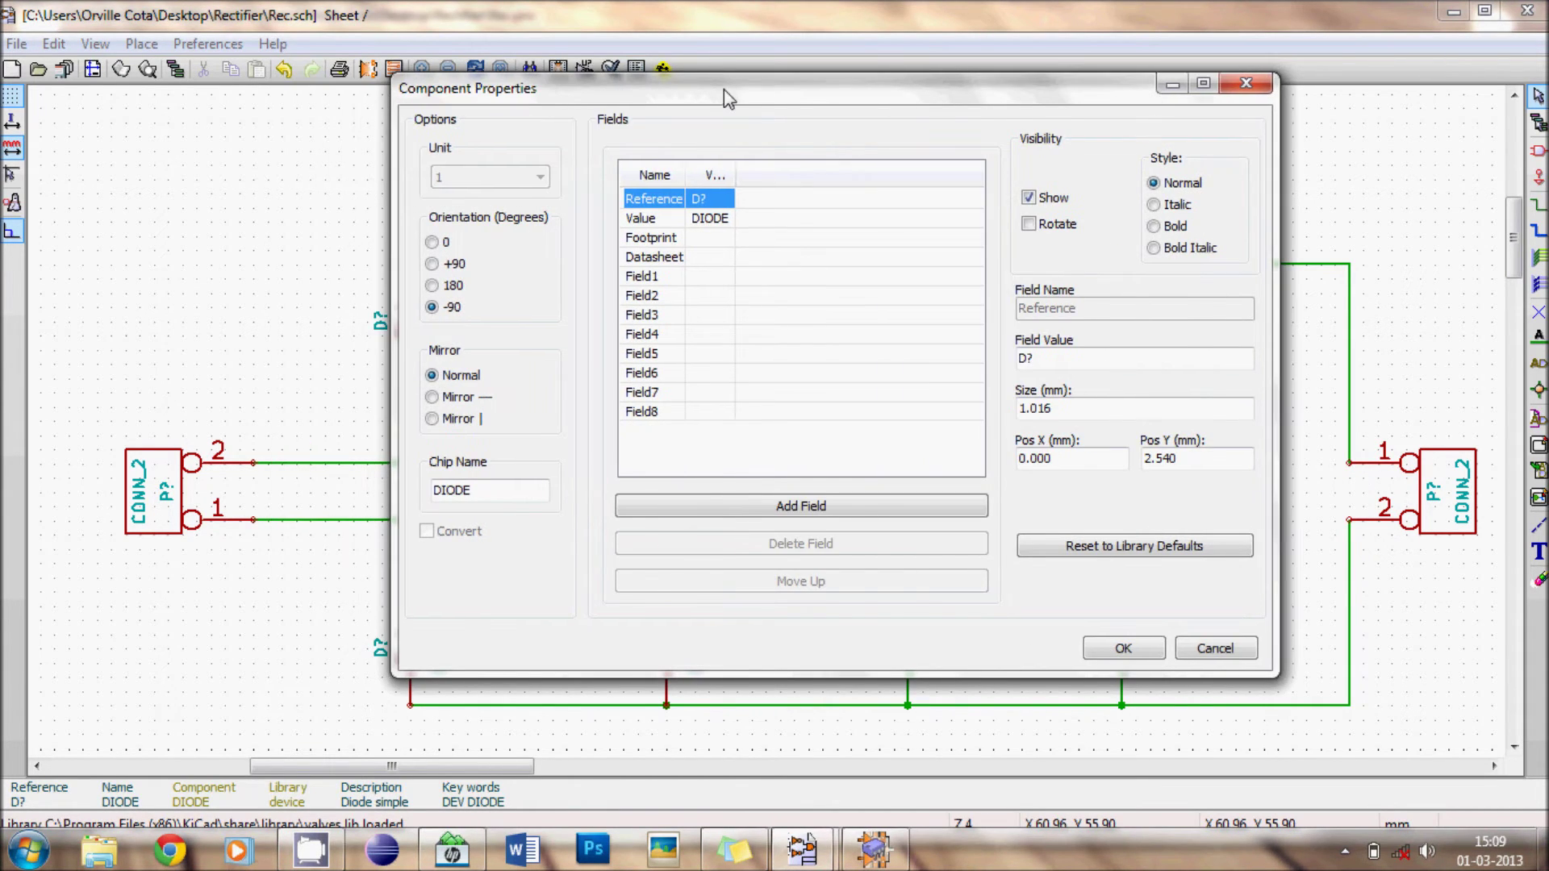
{"action": "left_click", "coordinate": [1043, 361]}
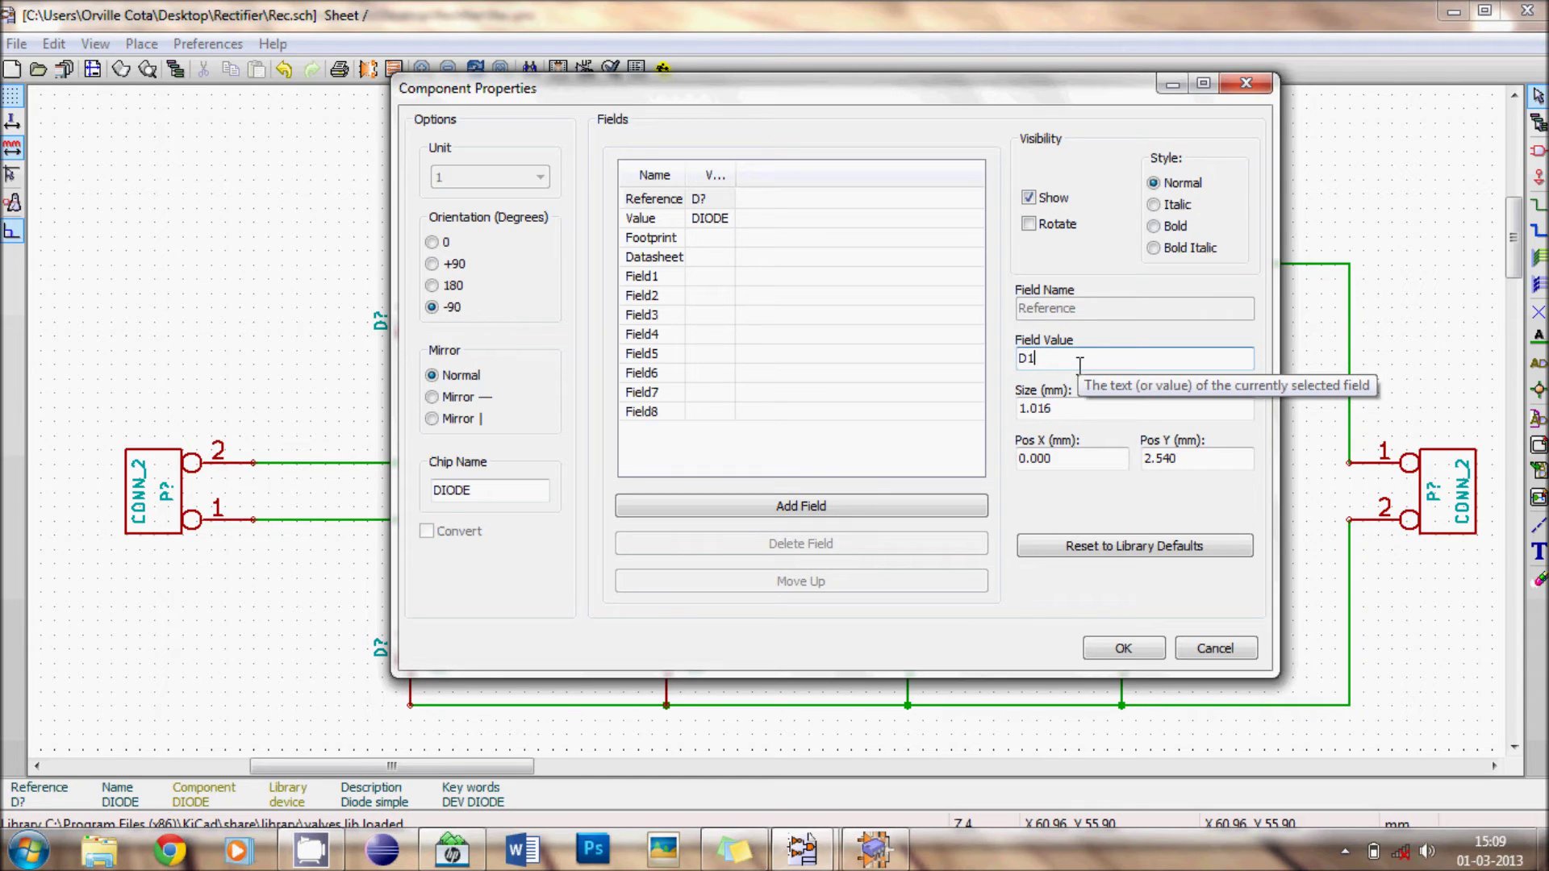
{"action": "key", "text": "Tab"}
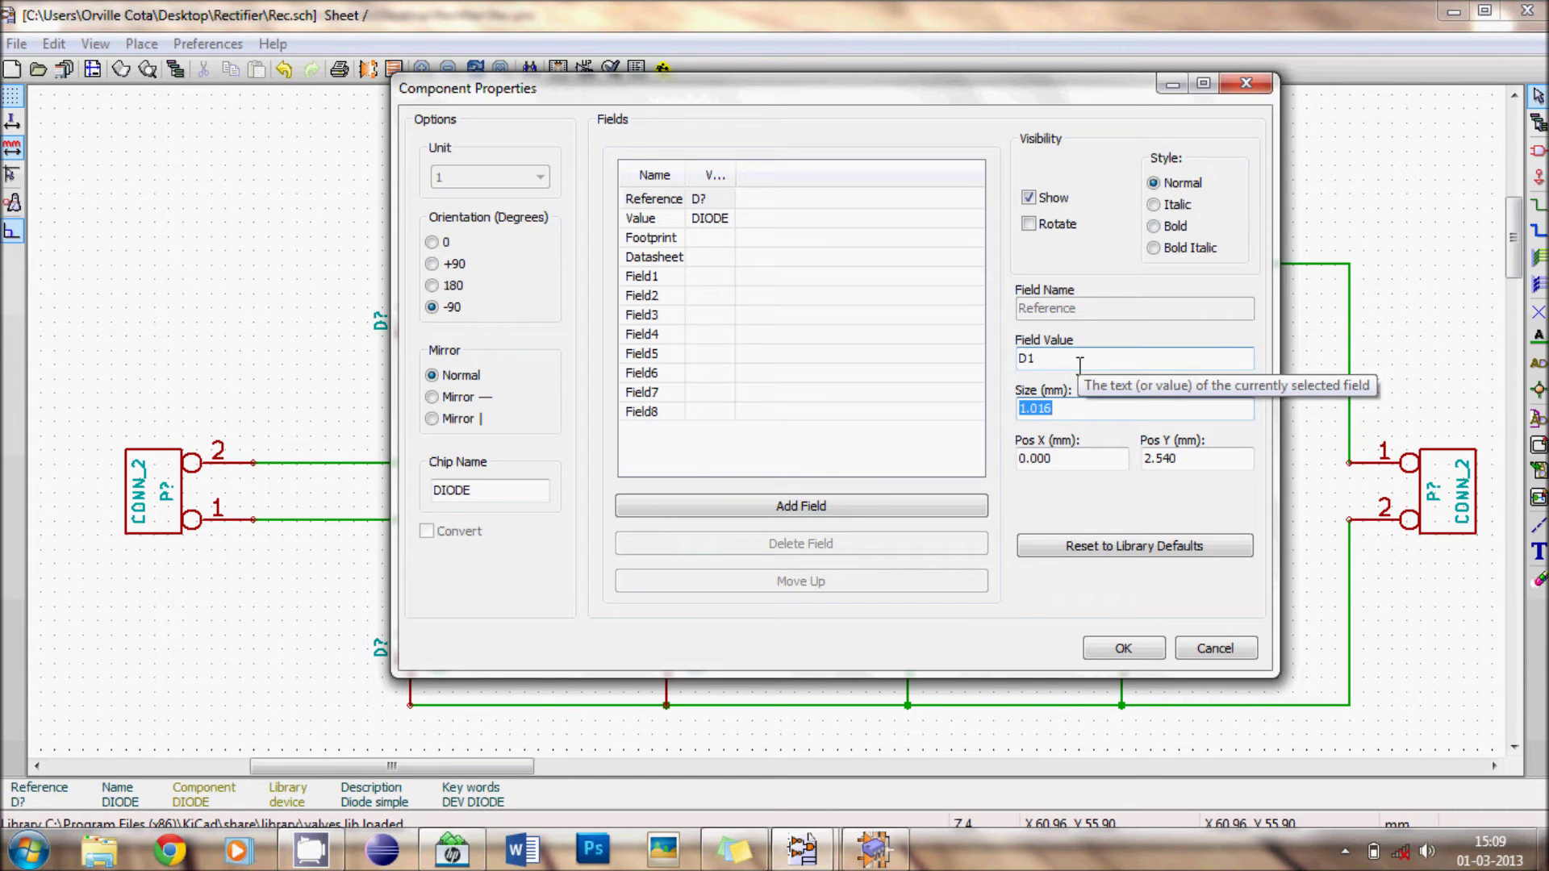
{"action": "left_click", "coordinate": [1120, 648]}
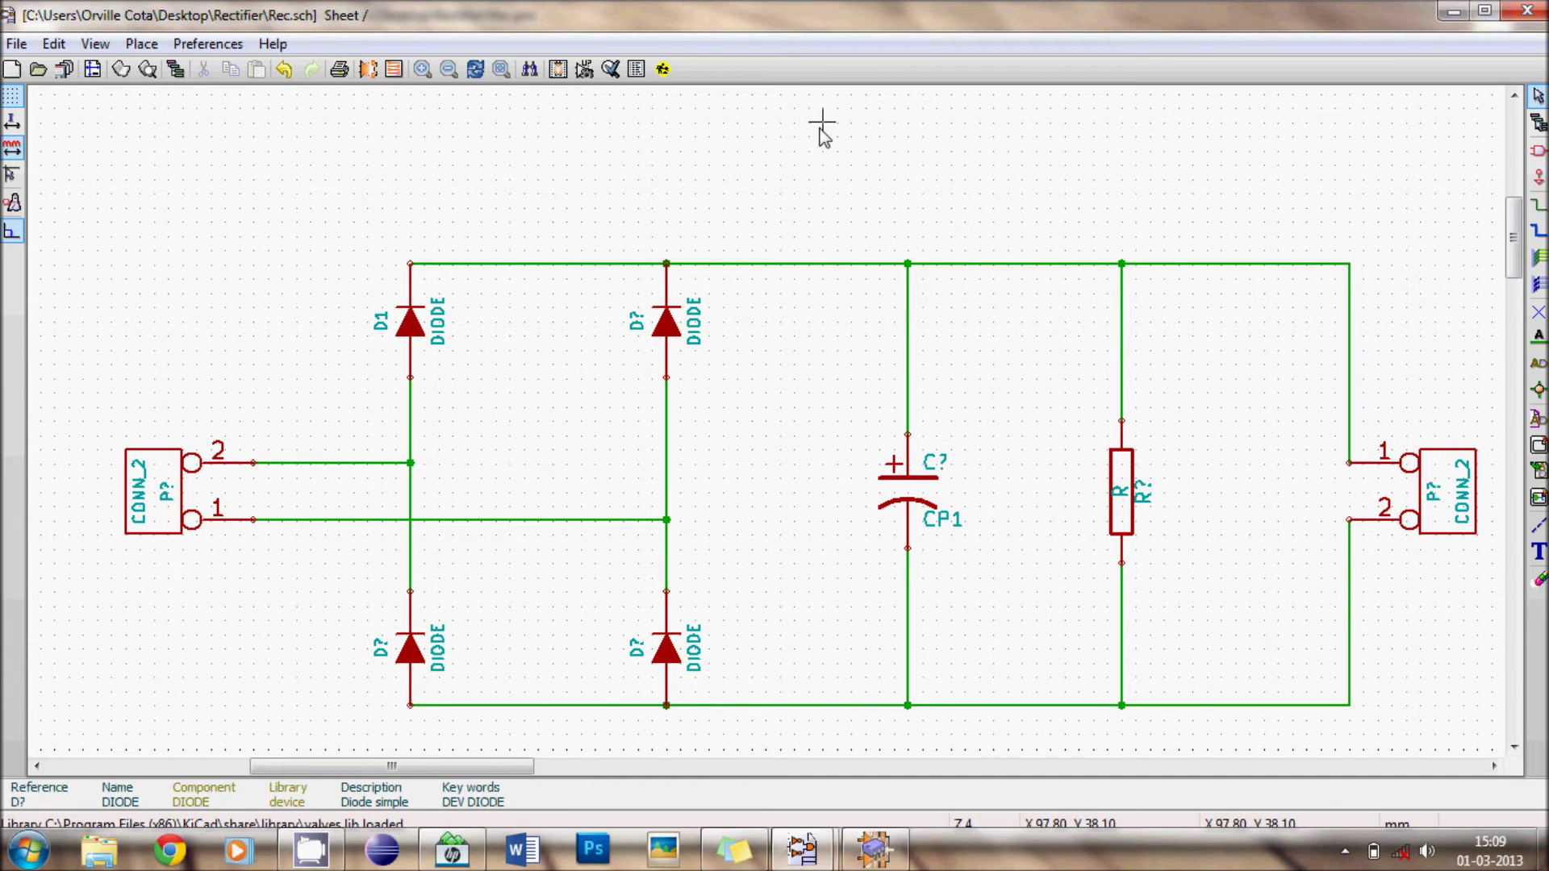
Annotate the entire schematic, keeping the existing annotation and sorting components by X position.
{"action": "left_click", "coordinate": [583, 70]}
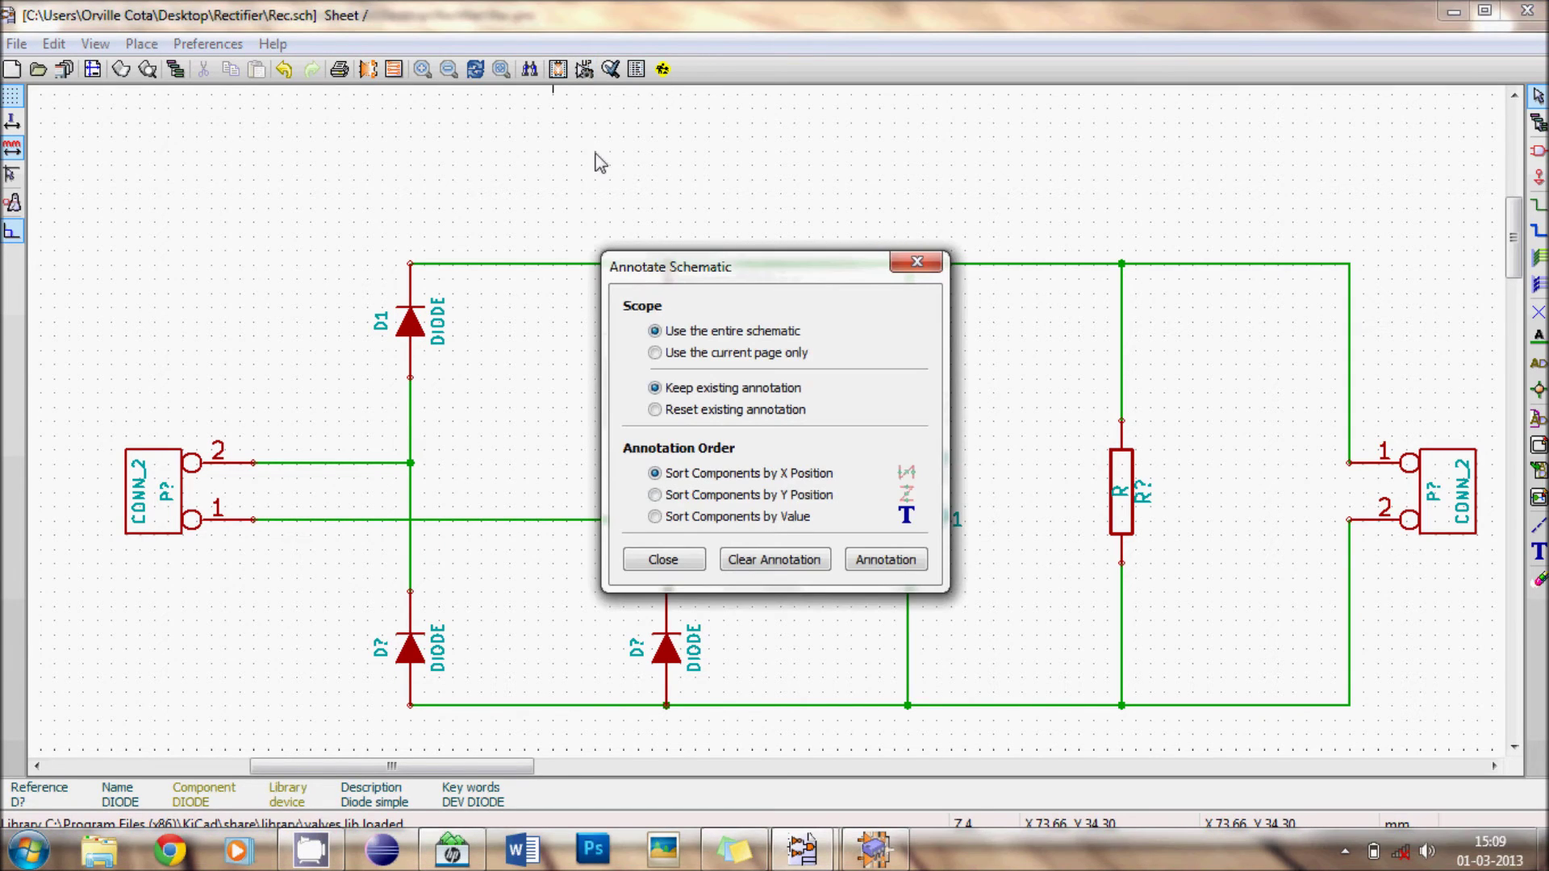
{"action": "left_click", "coordinate": [886, 565]}
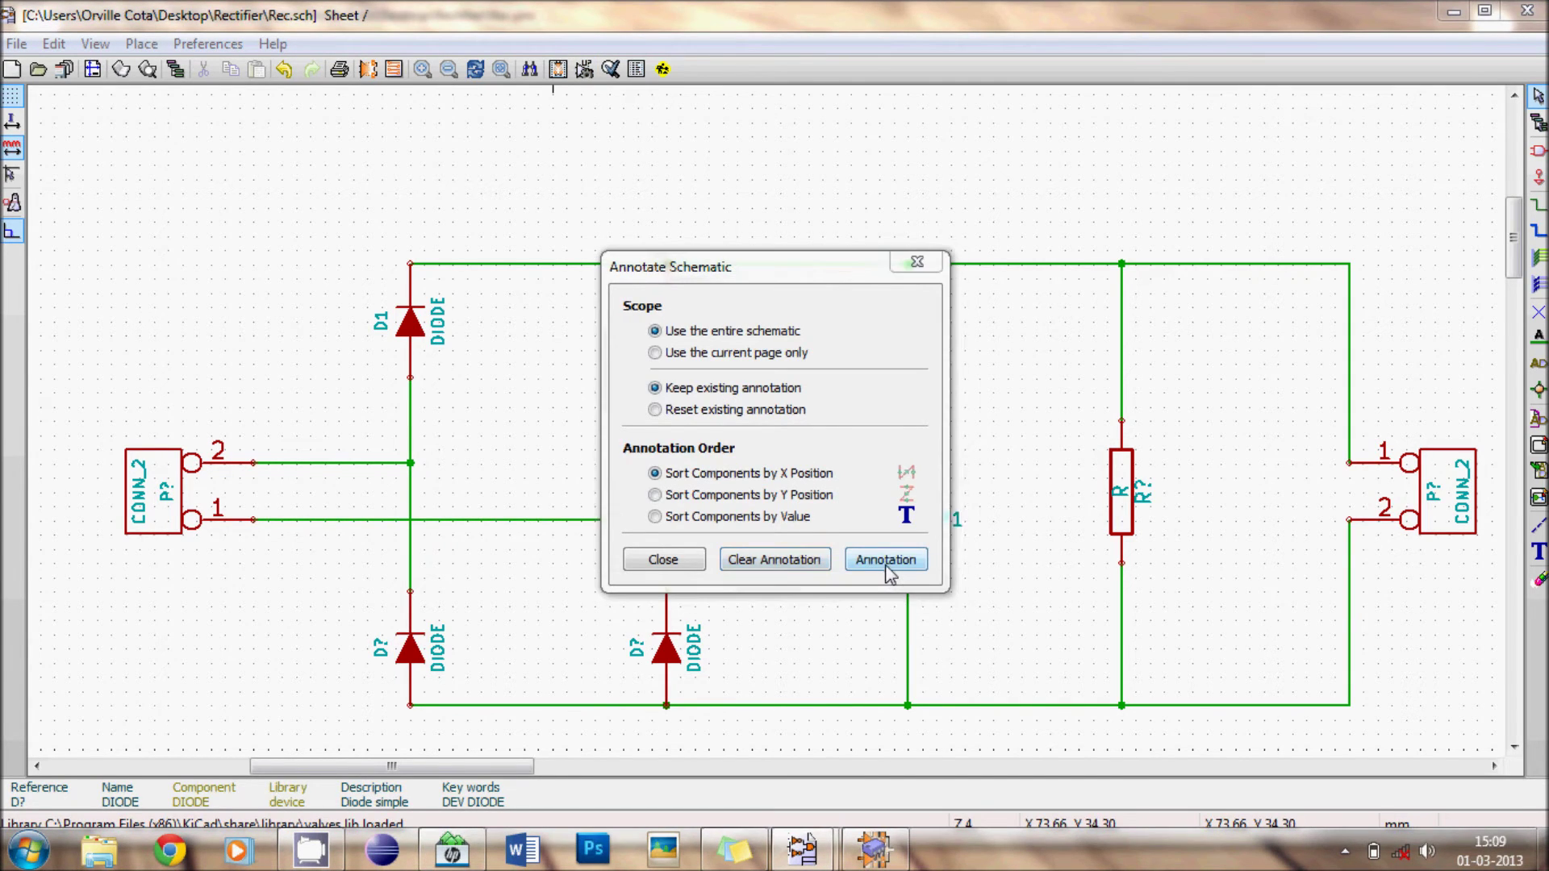
{"action": "left_click", "coordinate": [875, 518]}
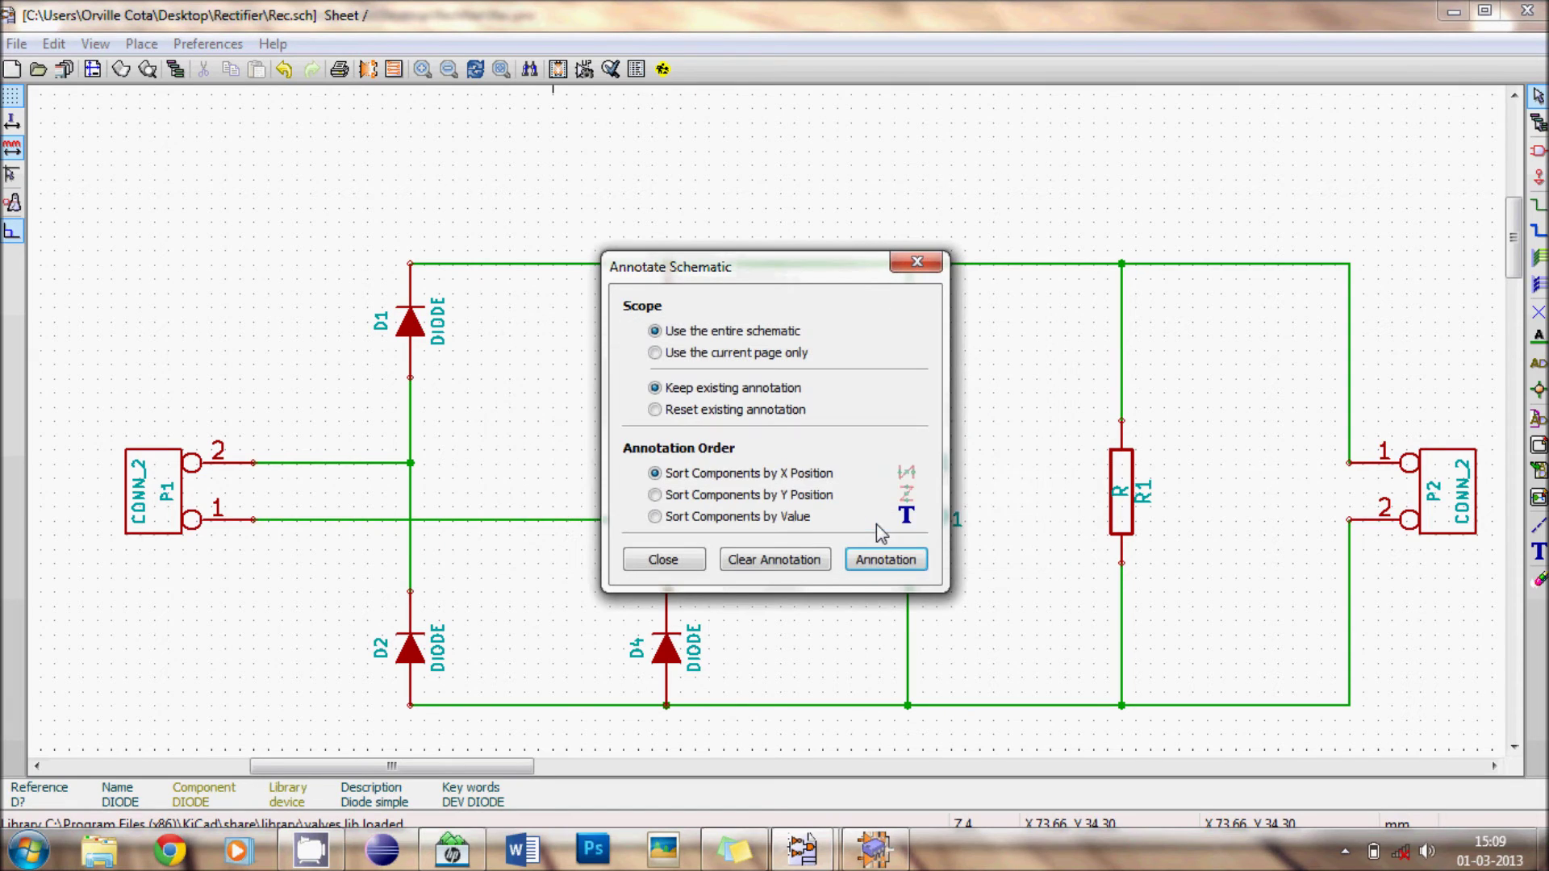
{"action": "left_click", "coordinate": [663, 560]}
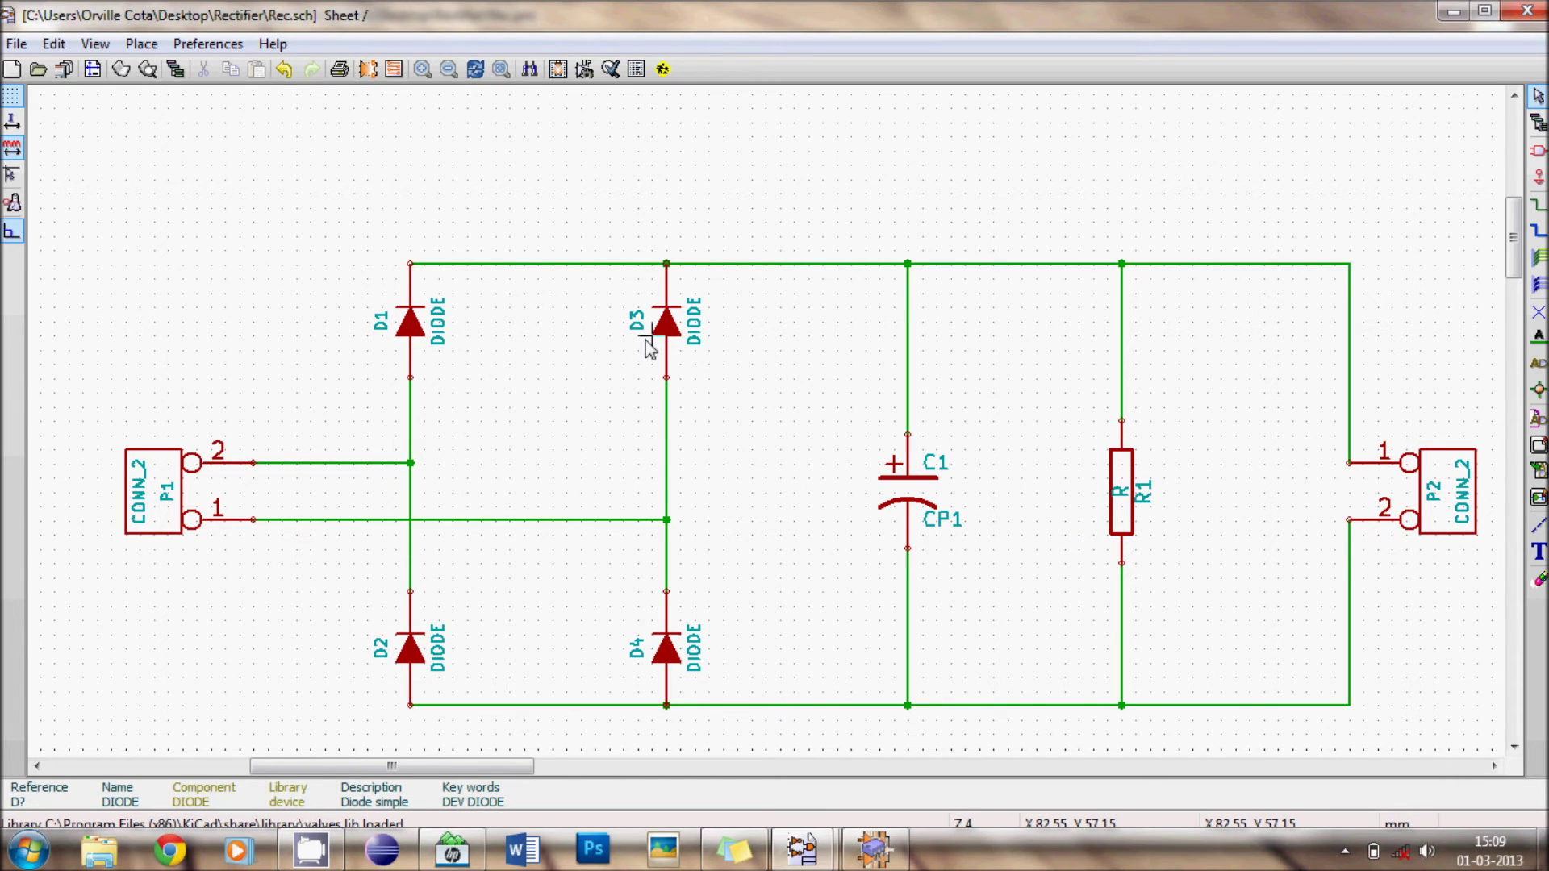
Run the electrical rules check on the annotated schematic and close the checker.
{"action": "left_click", "coordinate": [610, 71]}
{"action": "left_click", "coordinate": [1073, 175]}
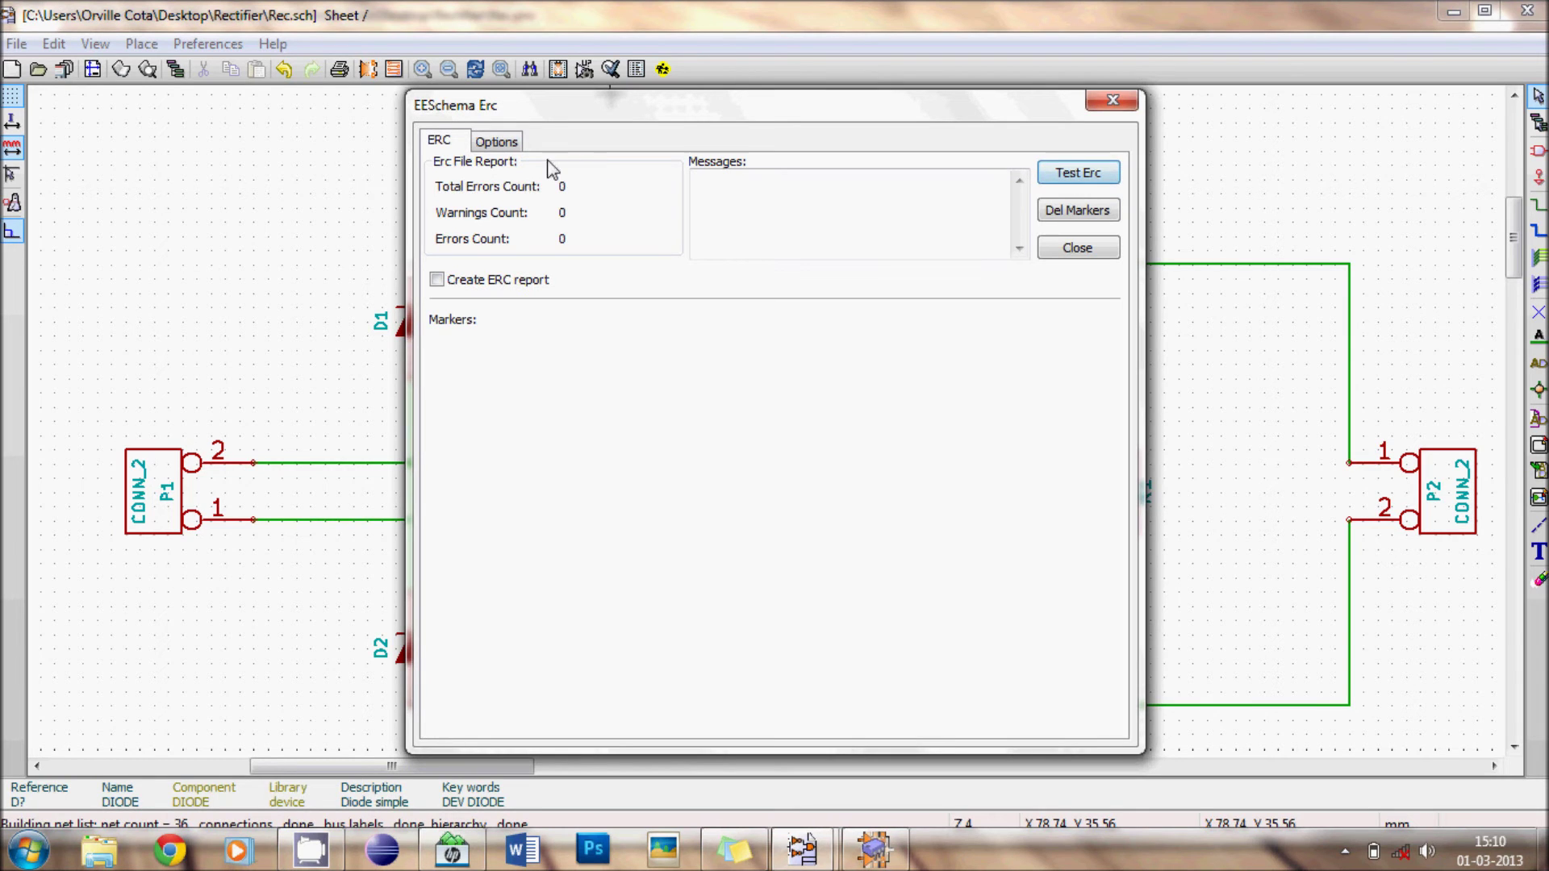
{"action": "left_click", "coordinate": [1114, 100]}
Place a GND power symbol from the full power component list just below the lower rail, under capacitor C1.
{"action": "scroll", "coordinate": [891, 375], "scroll_direction": "down", "scroll_amount": 2}
{"action": "scroll", "coordinate": [747, 593], "scroll_direction": "up", "scroll_amount": 2}
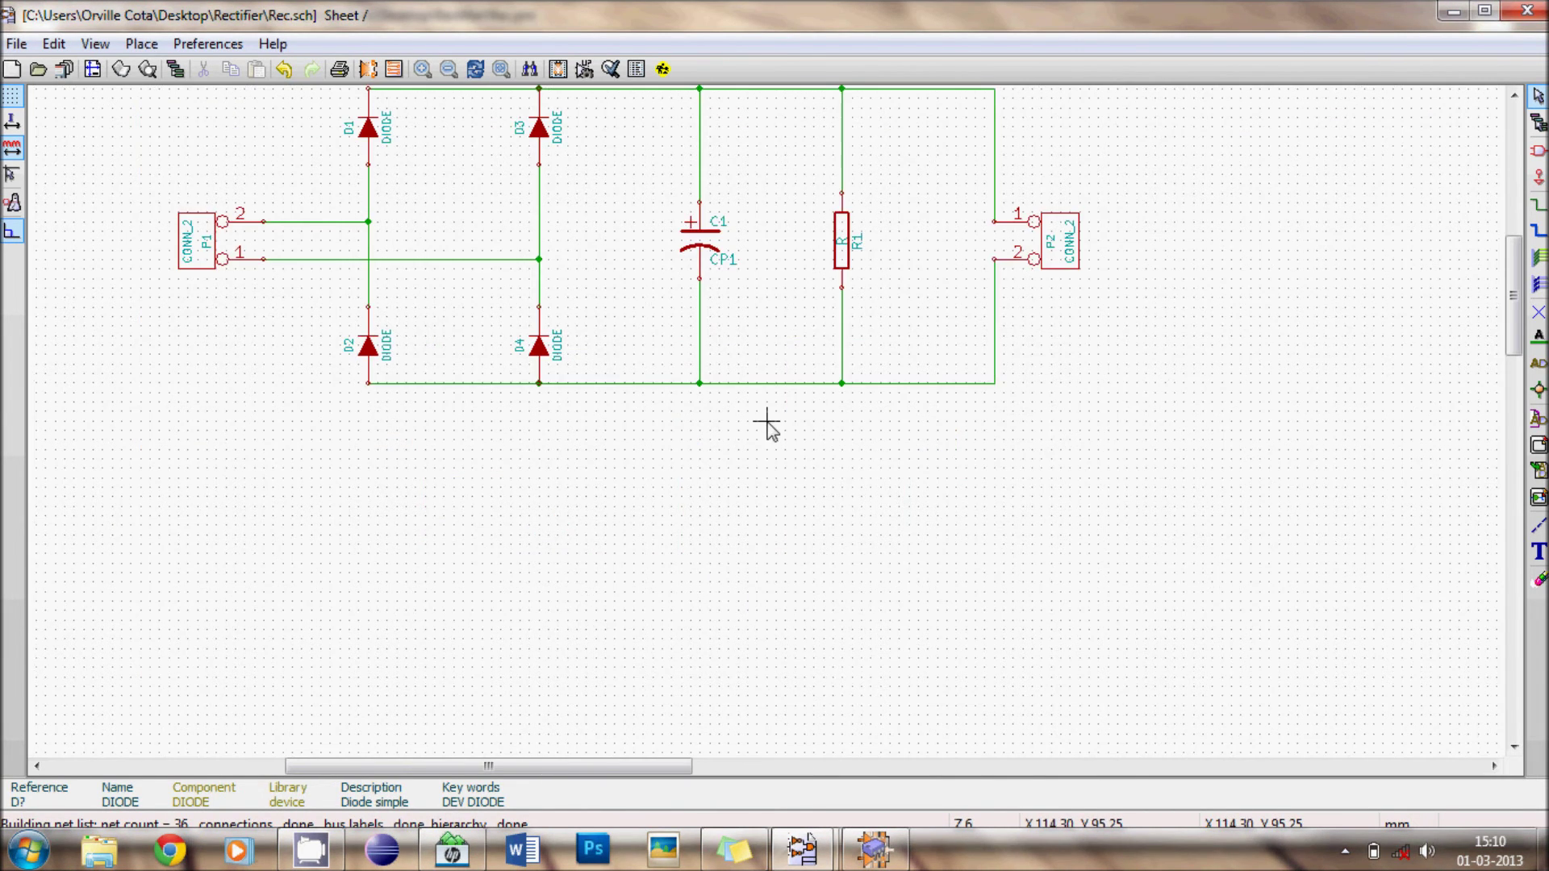
{"action": "left_click", "coordinate": [1538, 177]}
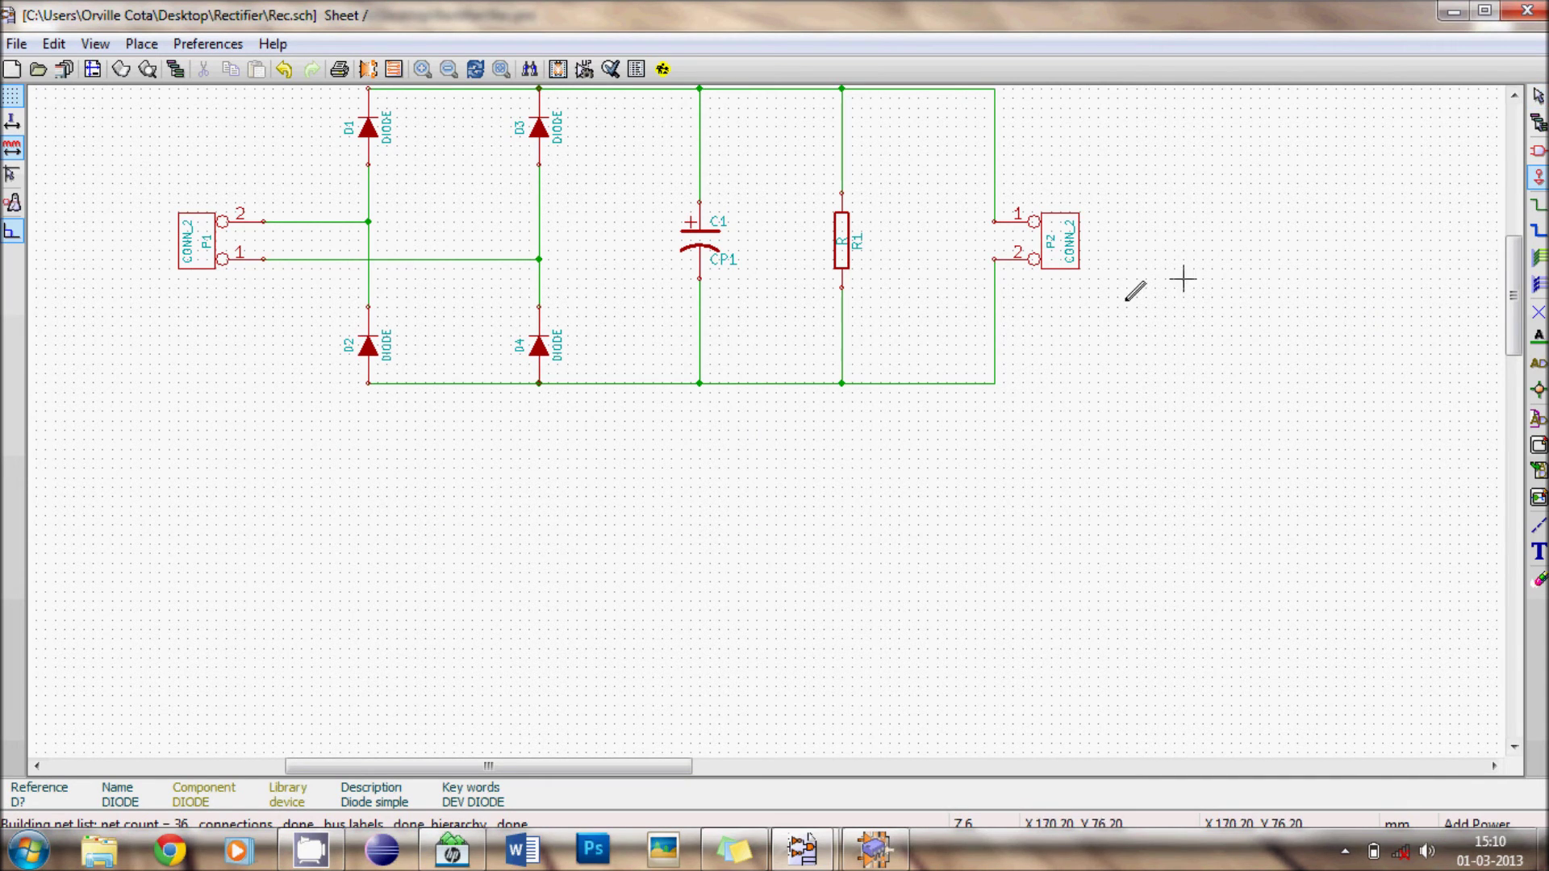
{"action": "left_click", "coordinate": [678, 443]}
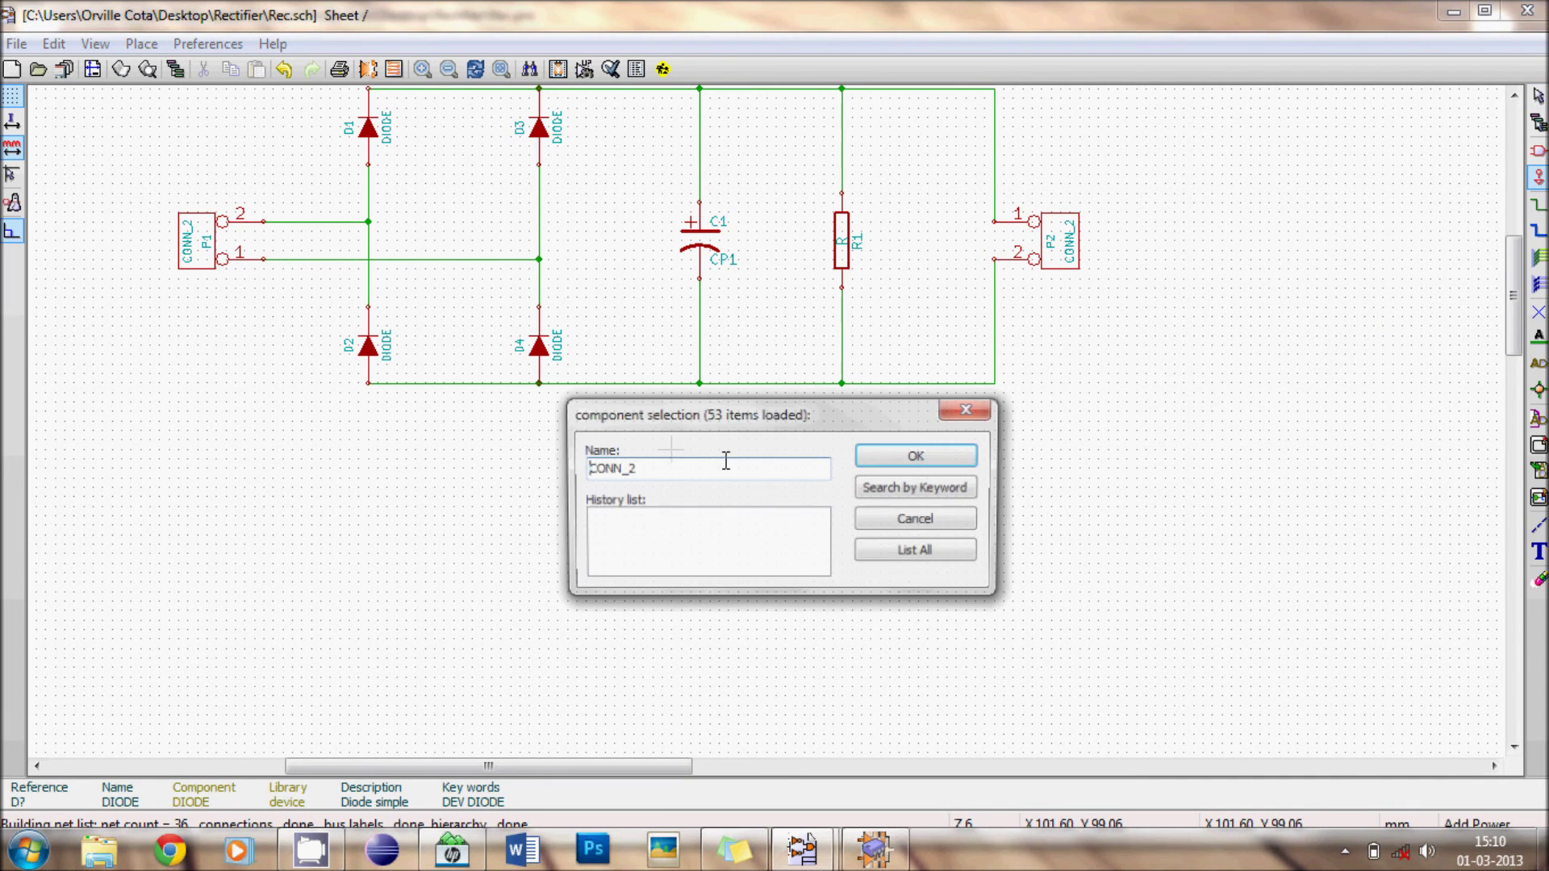
{"action": "left_click", "coordinate": [928, 552]}
{"action": "left_click", "coordinate": [642, 377]}
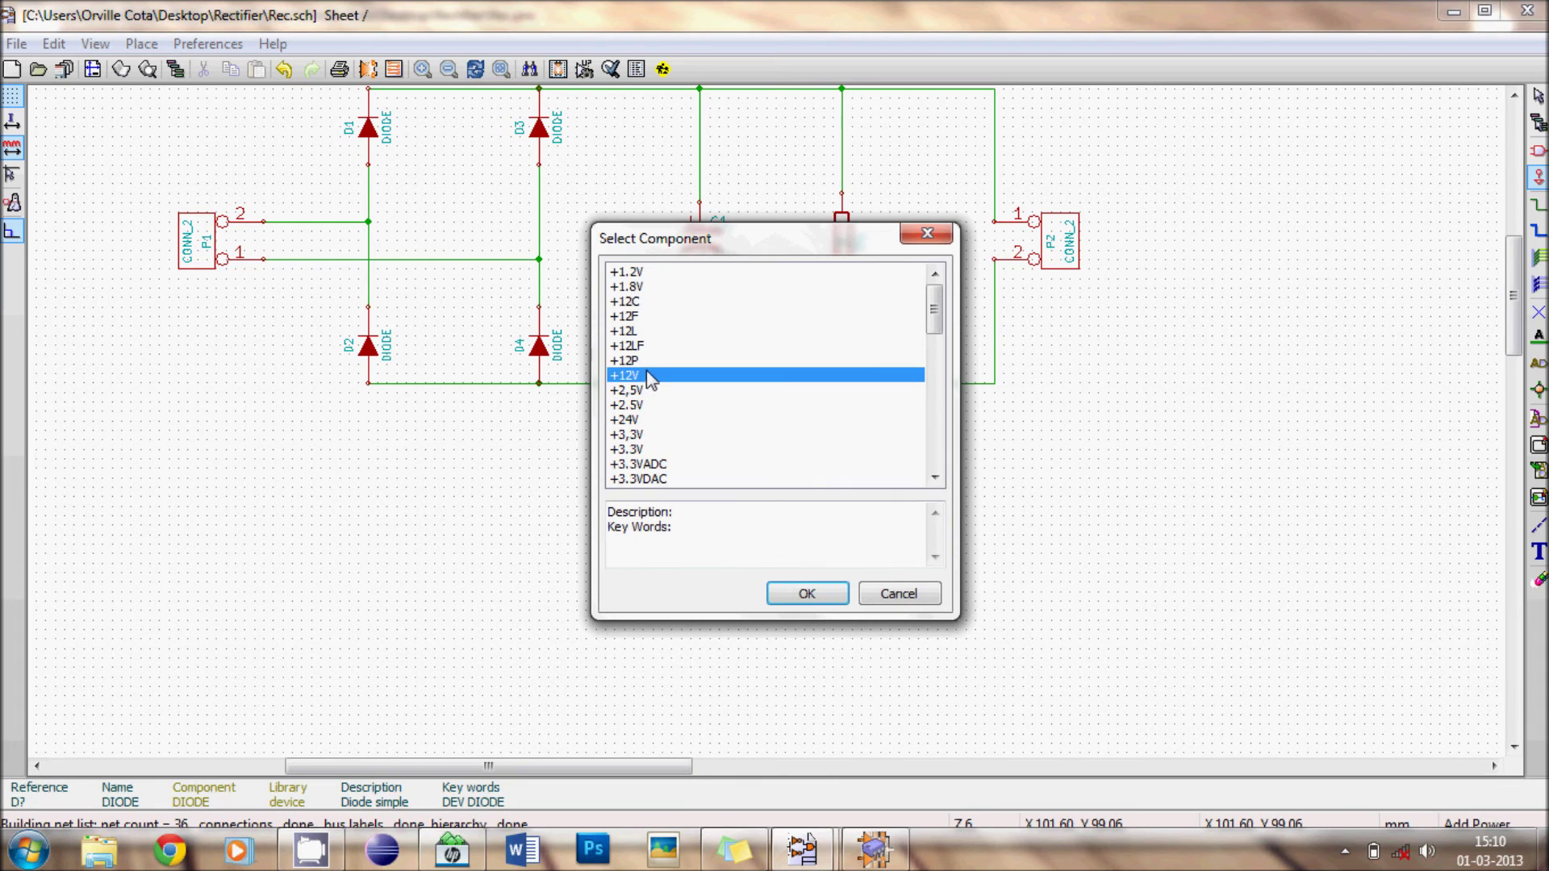
{"action": "key", "text": "g"}
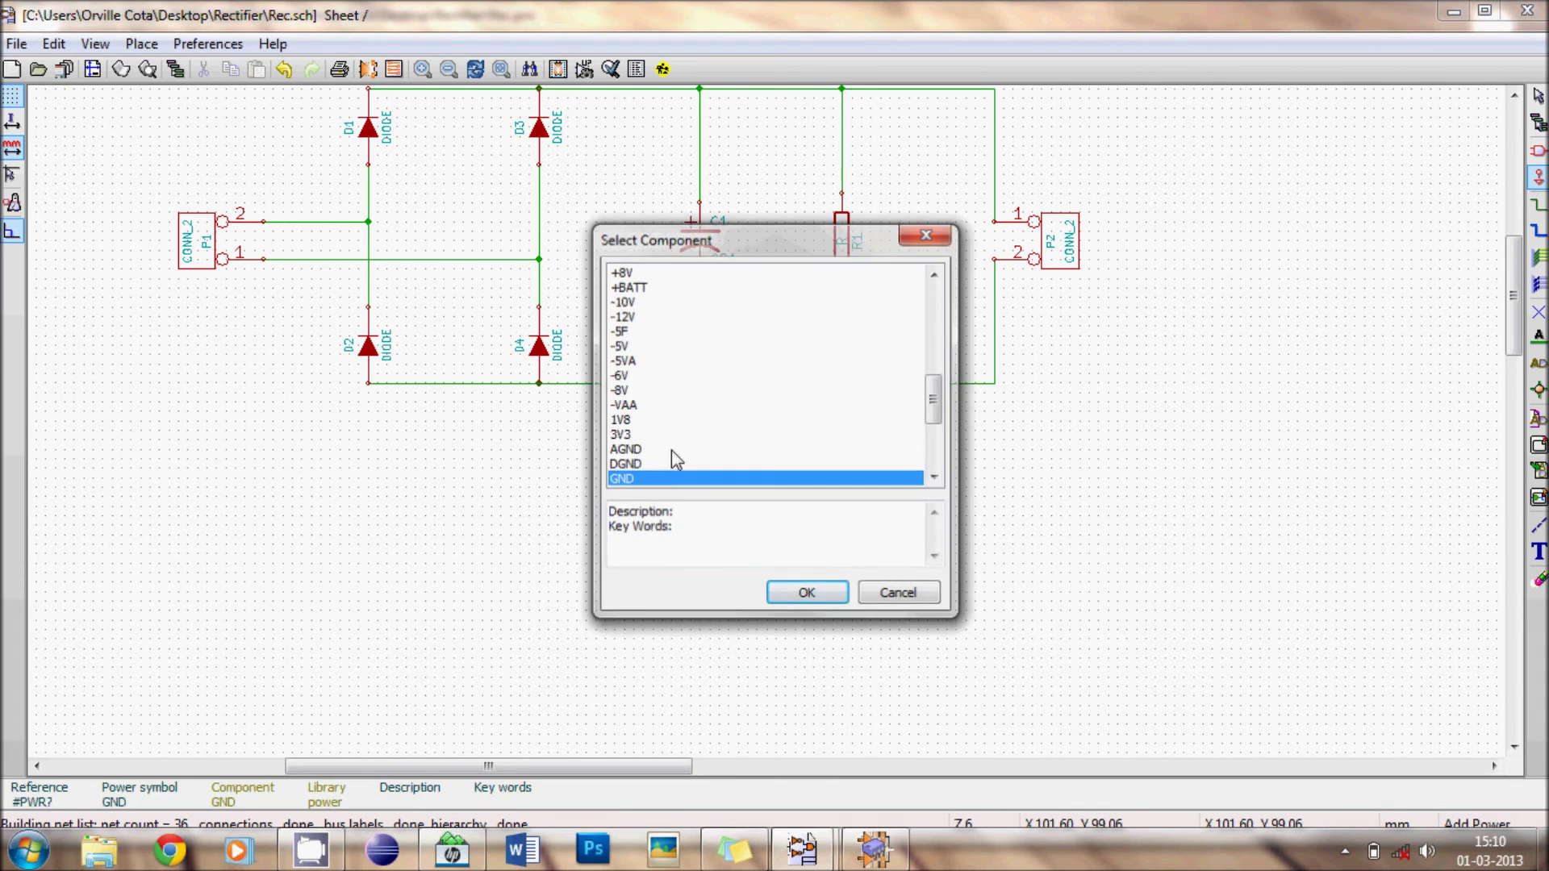
{"action": "key", "text": "Return"}
{"action": "left_click", "coordinate": [701, 432]}
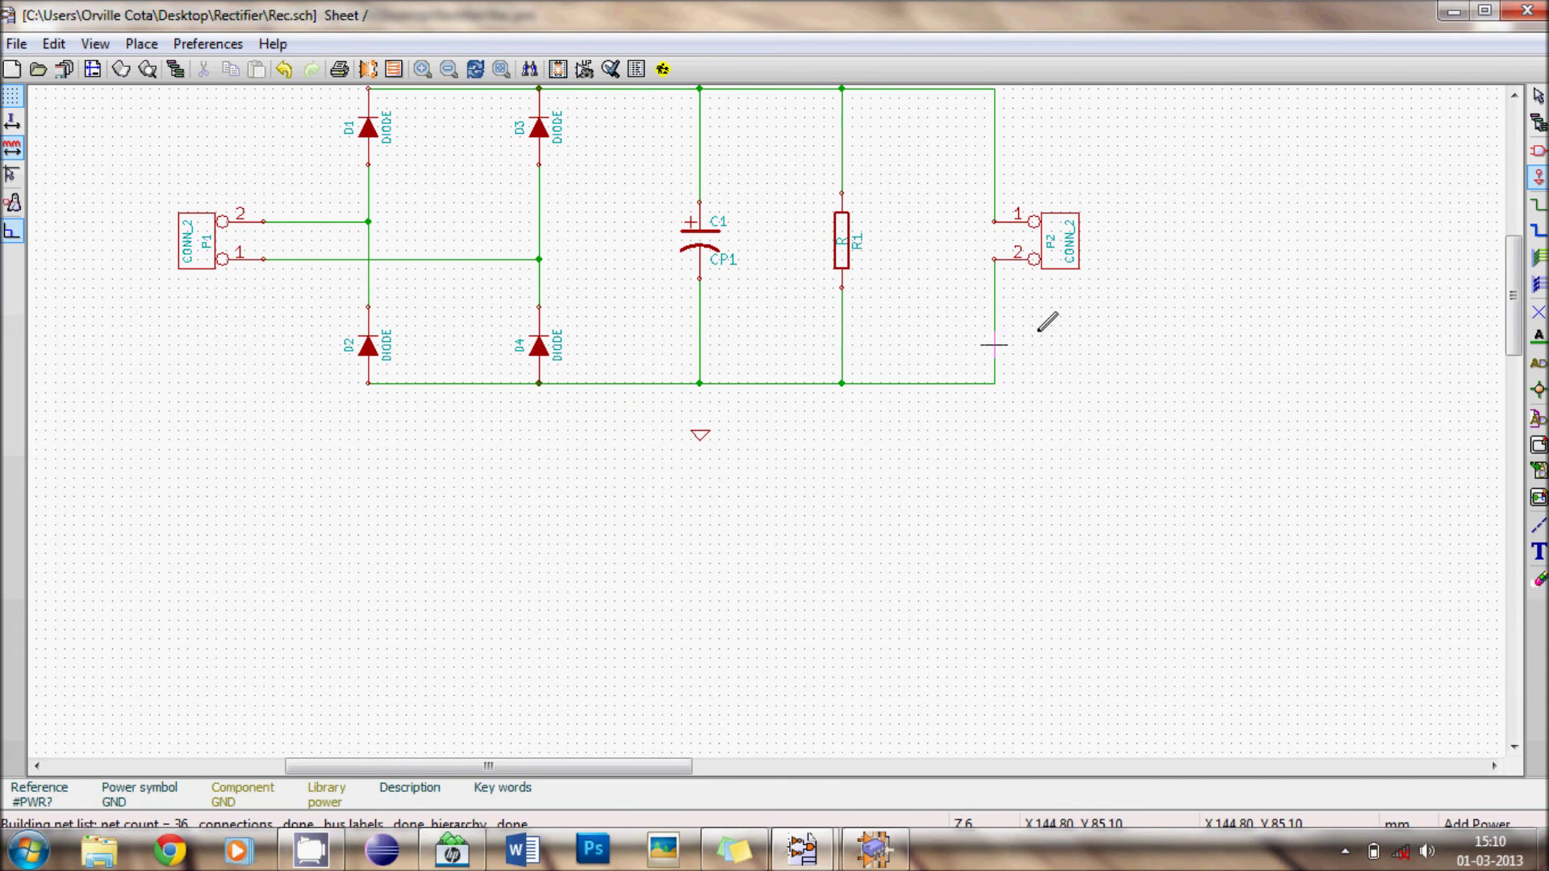
Wire the GND symbol to the lower rail at the junction beneath capacitor C1.
{"action": "scroll", "coordinate": [700, 432], "scroll_direction": "up", "scroll_amount": 4}
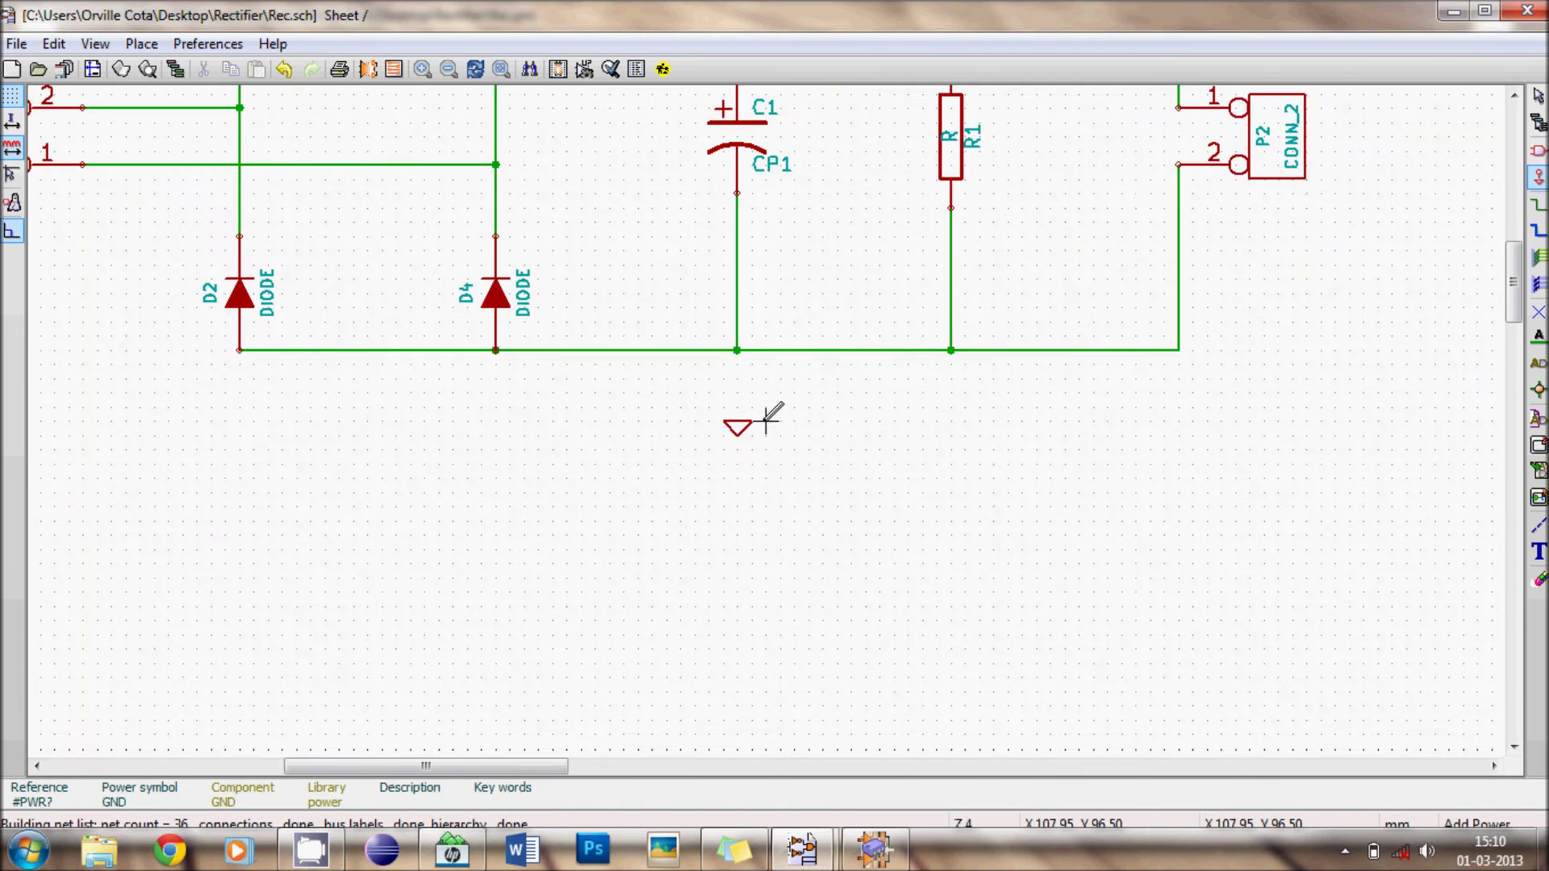
{"action": "left_click", "coordinate": [653, 418]}
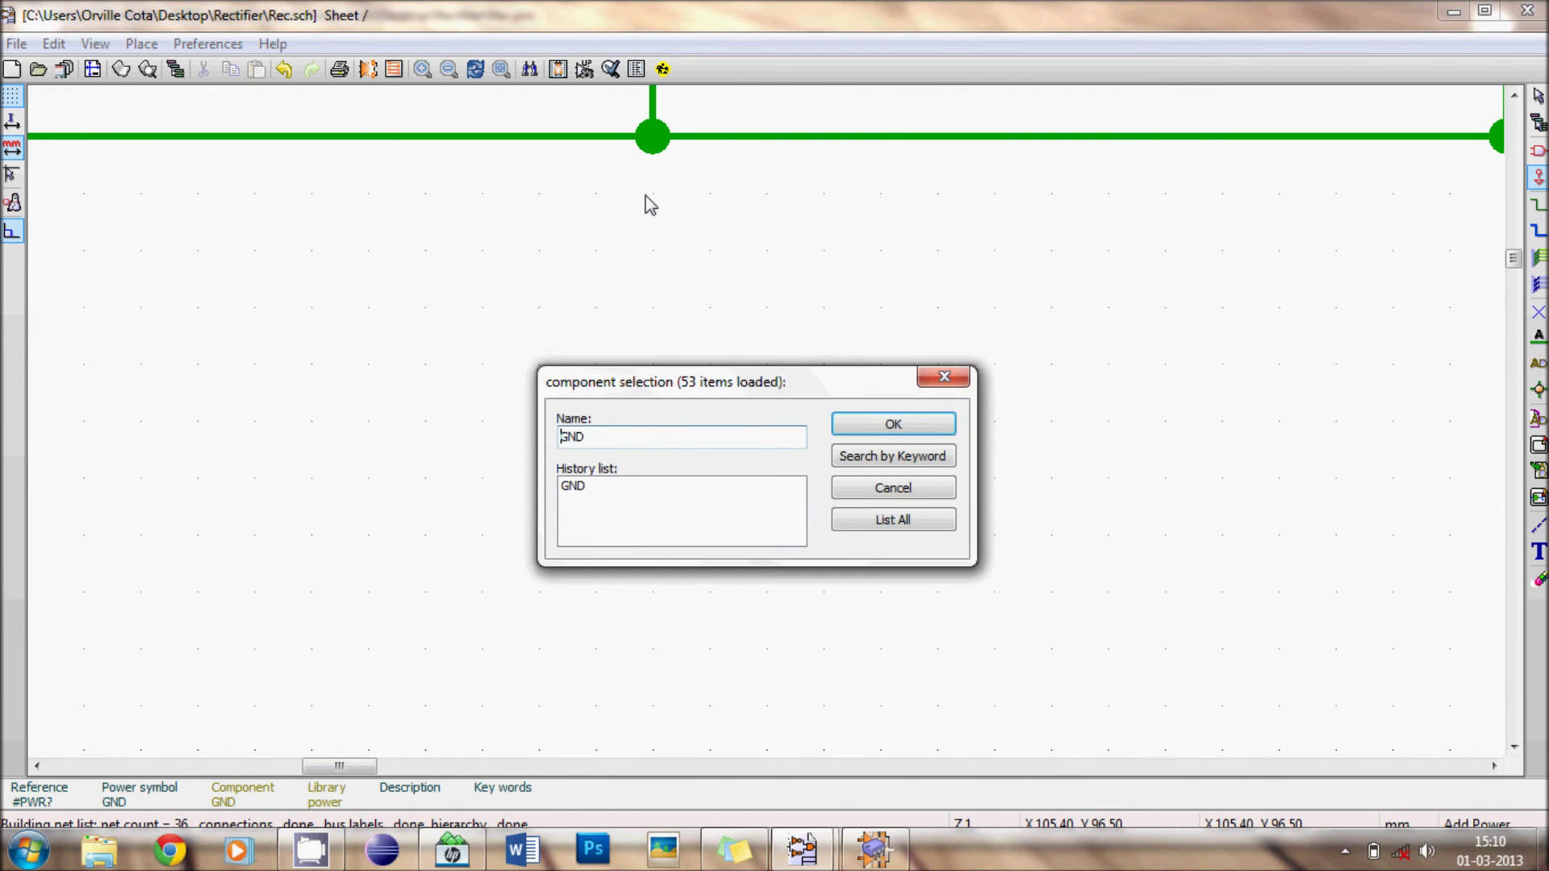
{"action": "left_click", "coordinate": [925, 416]}
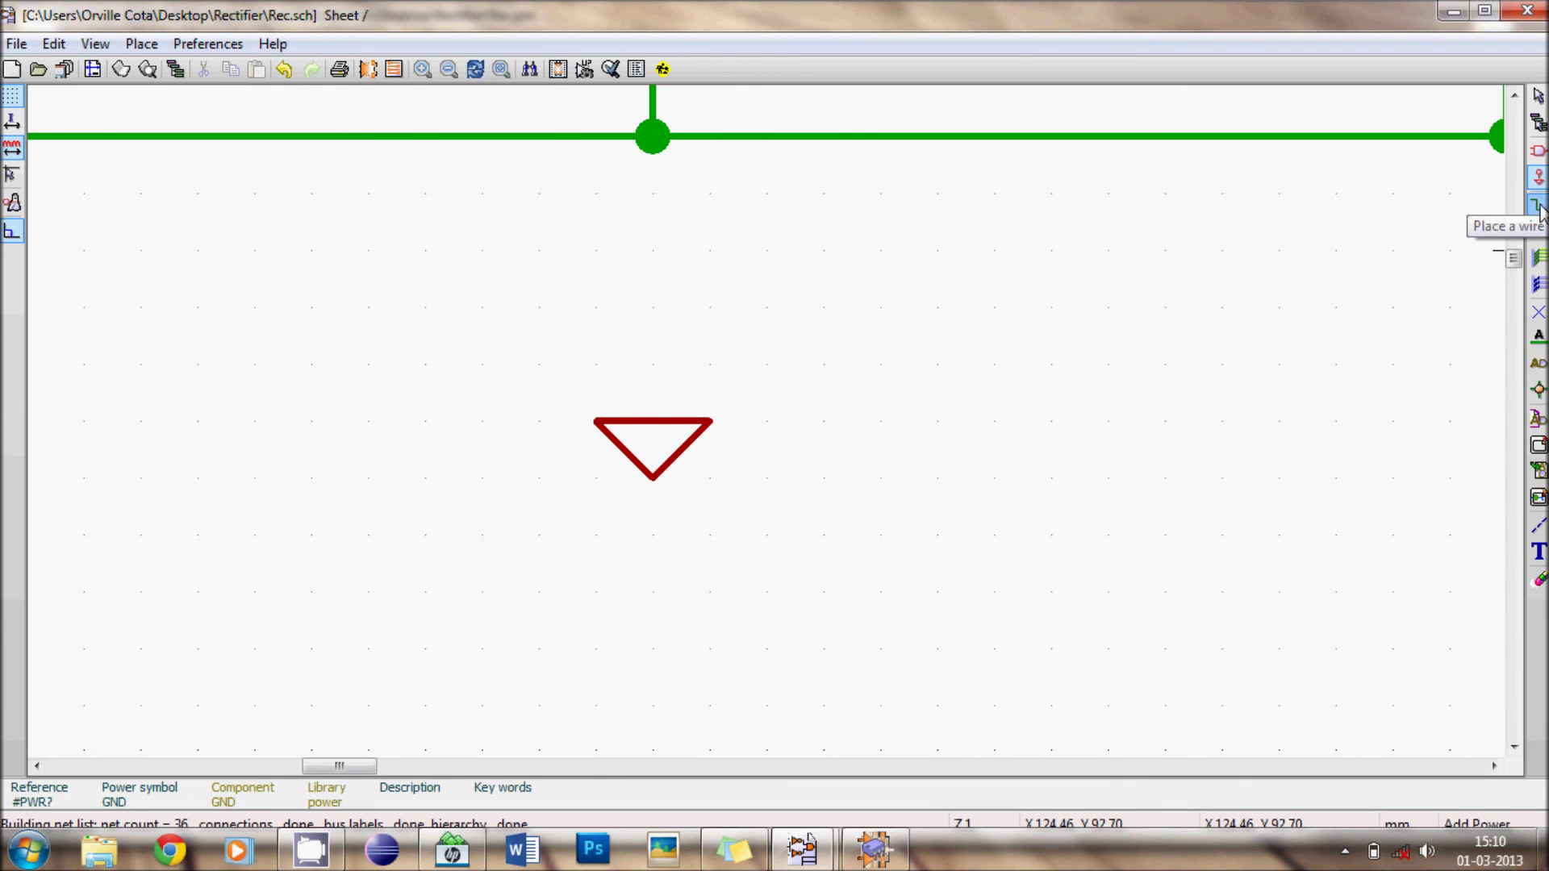
{"action": "left_click", "coordinate": [1536, 206]}
{"action": "left_click", "coordinate": [653, 420]}
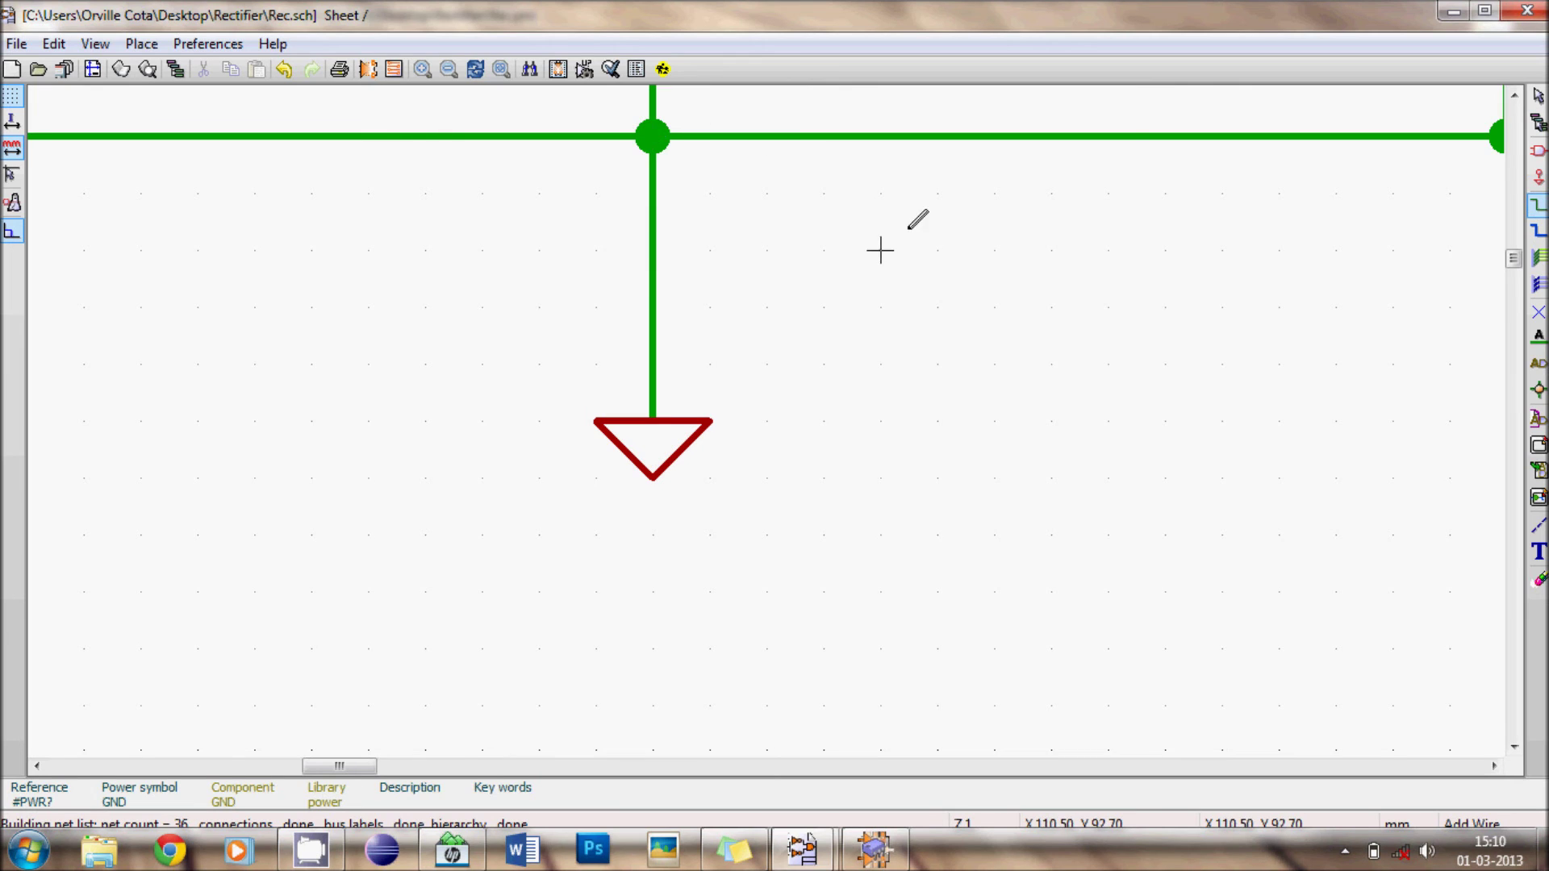
Rerun the electrical rules check with the ground connected and go to the reported marker at the GND symbol.
{"action": "scroll", "coordinate": [879, 251], "scroll_direction": "down", "scroll_amount": 5}
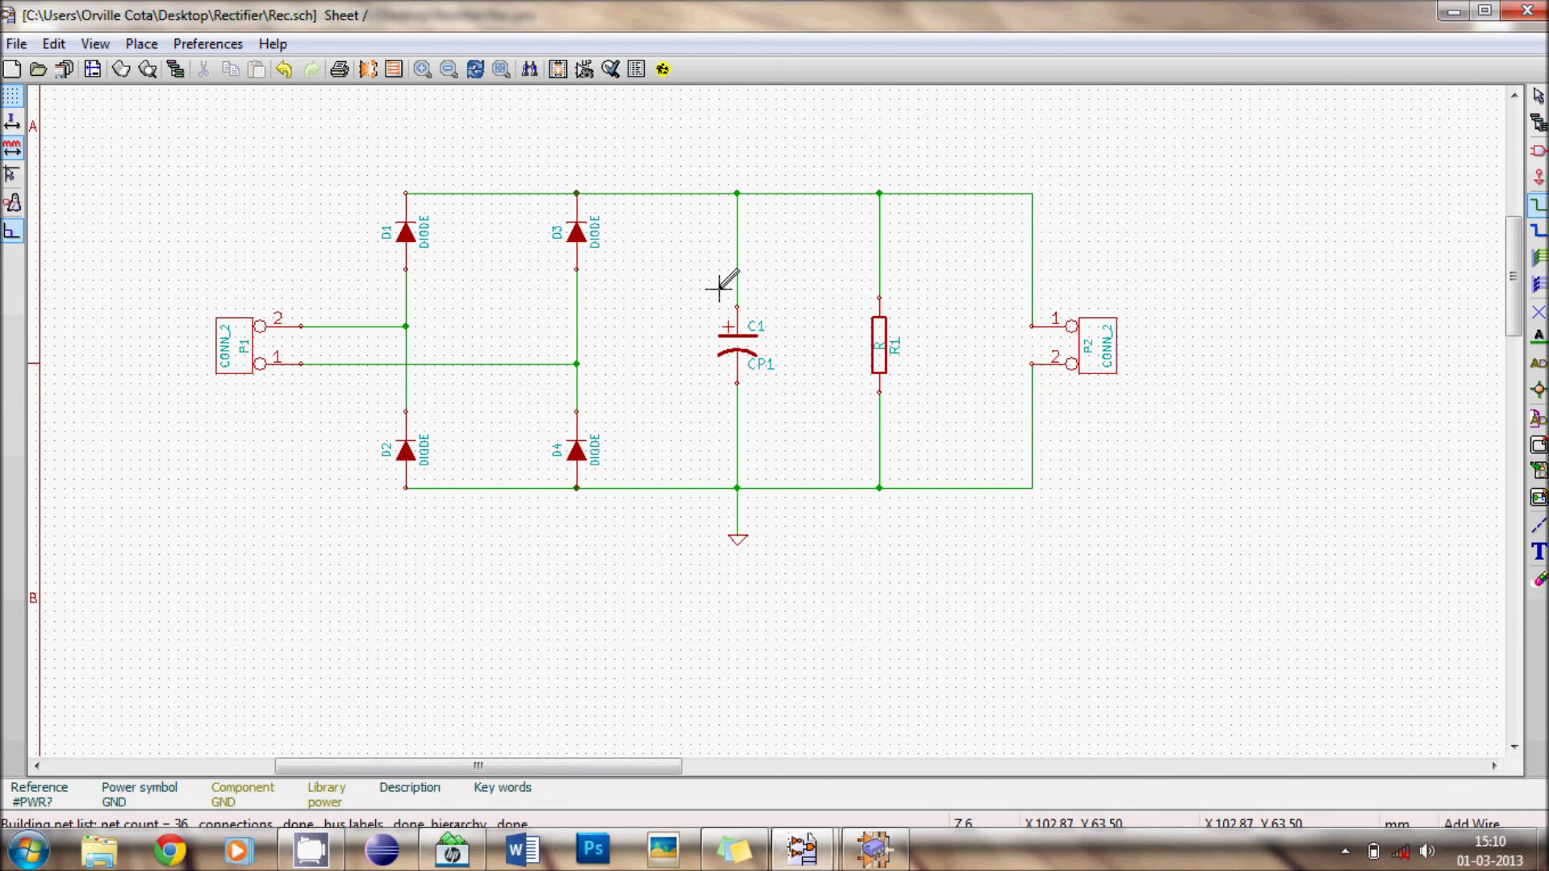
{"action": "left_click", "coordinate": [618, 66]}
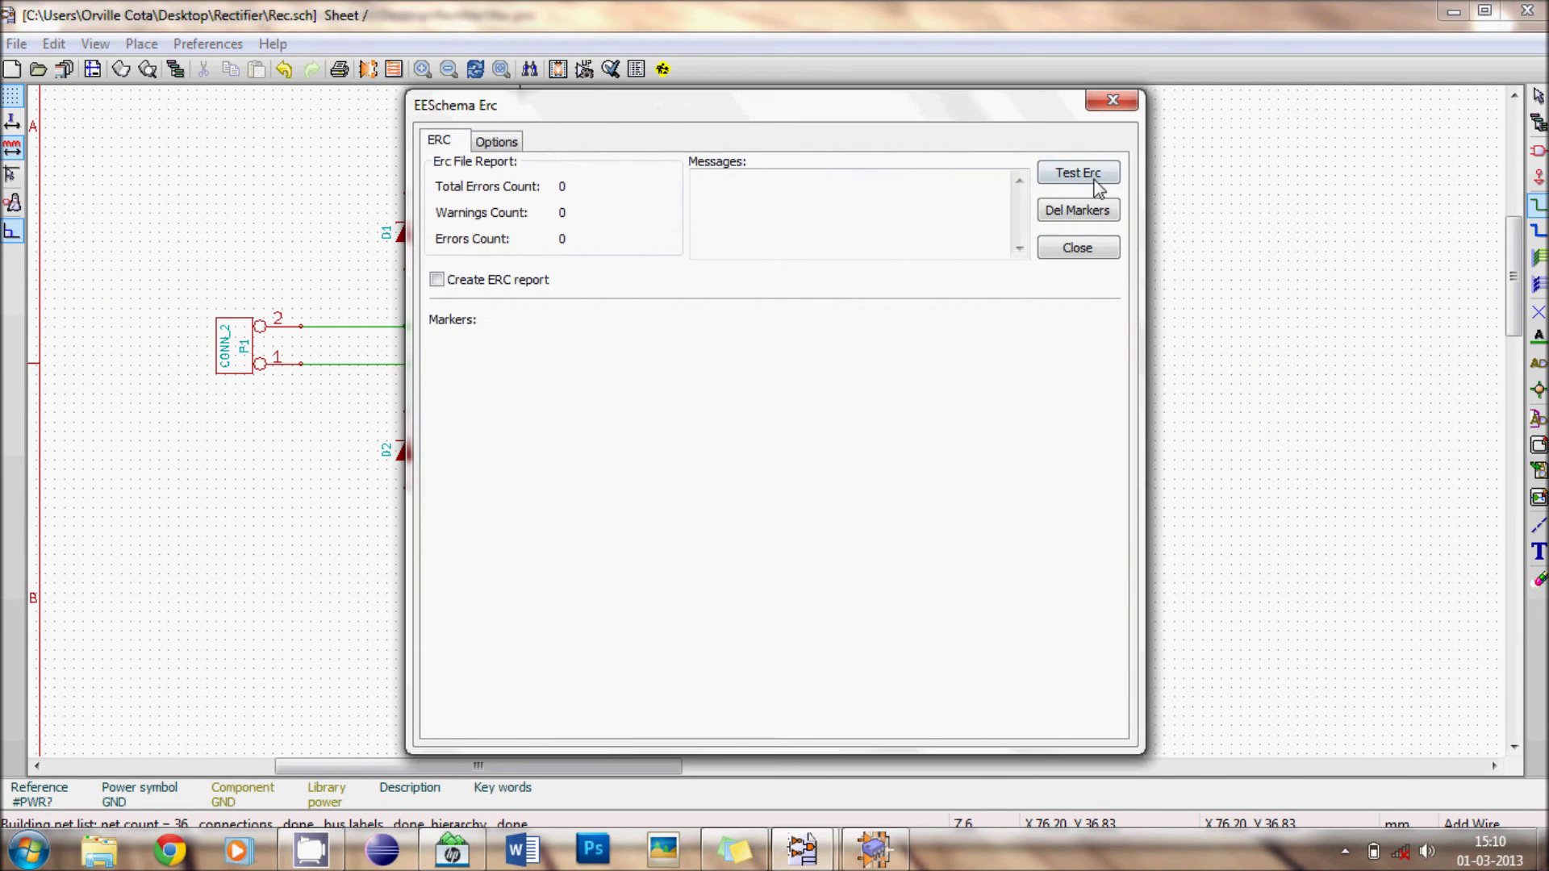
{"action": "left_click", "coordinate": [1100, 175]}
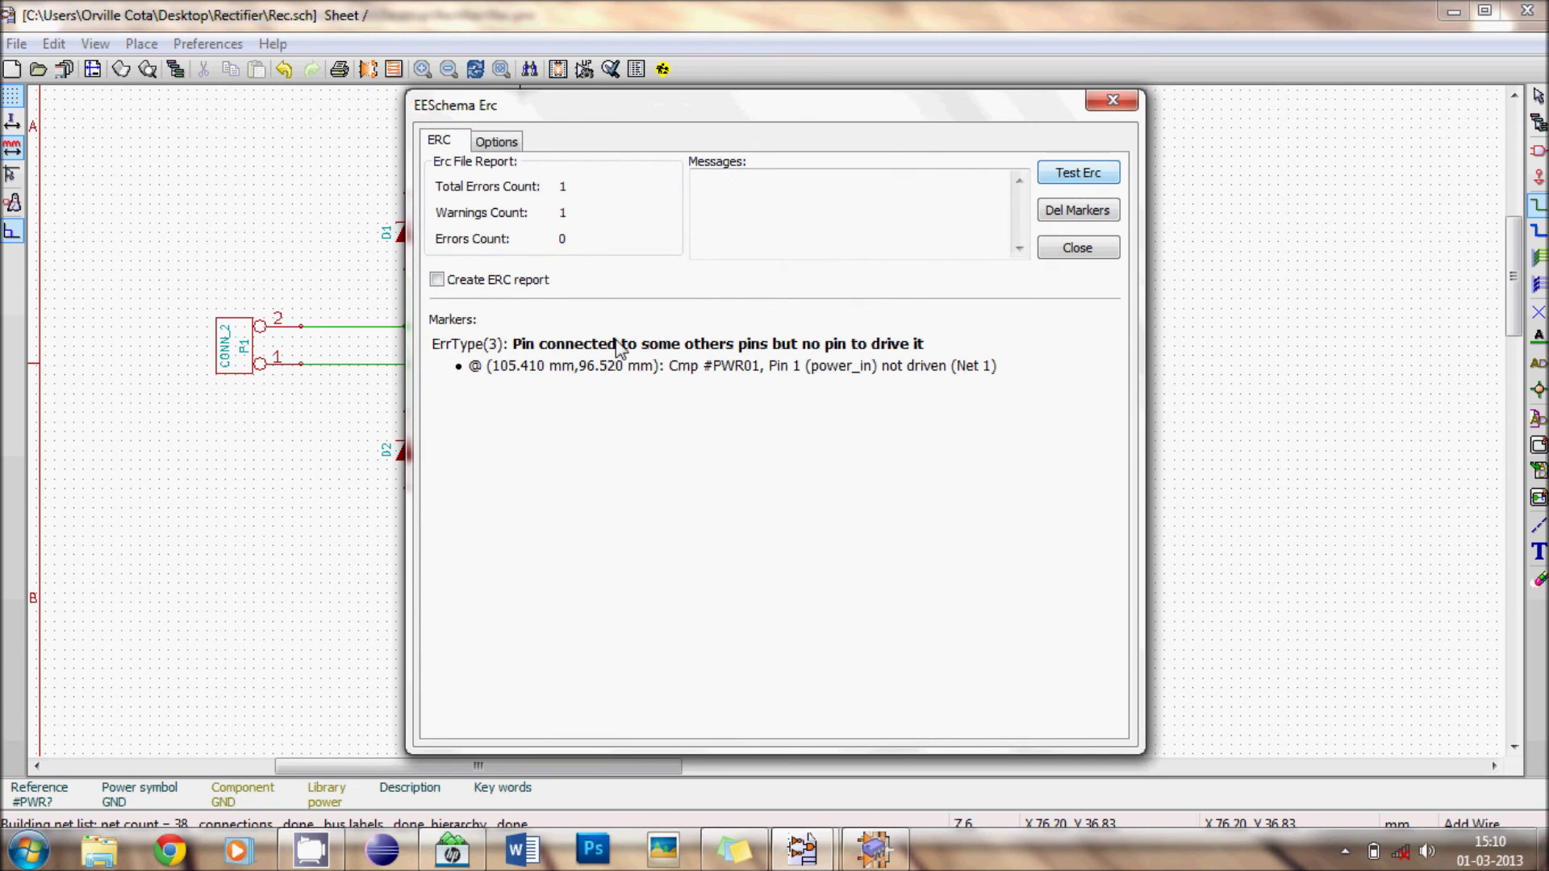
{"action": "left_click", "coordinate": [606, 367]}
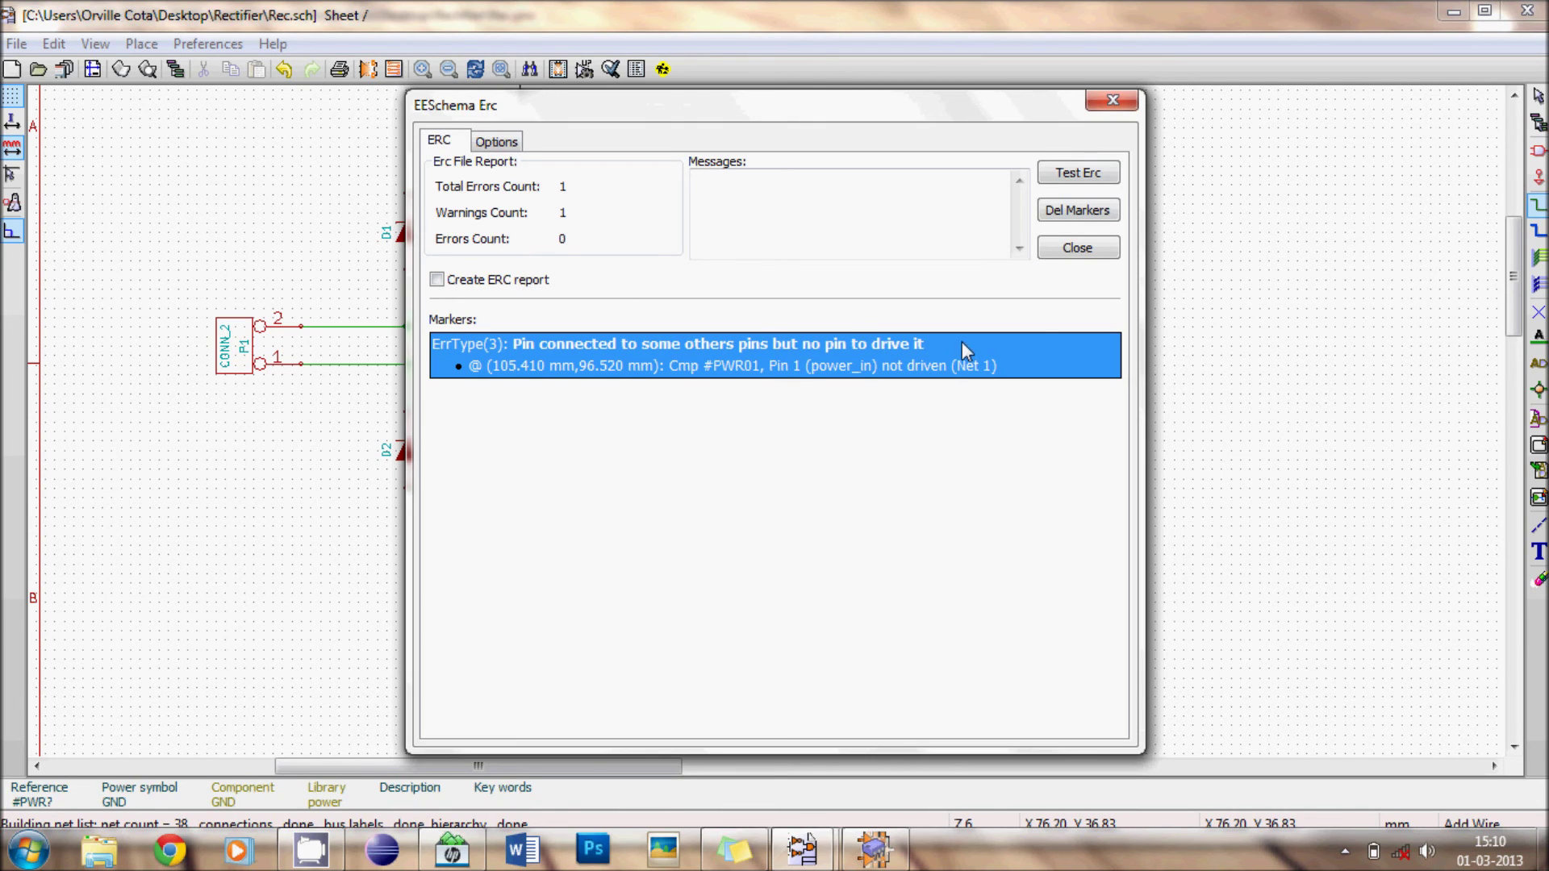
{"action": "double_click", "coordinate": [865, 367]}
{"action": "left_click", "coordinate": [767, 421]}
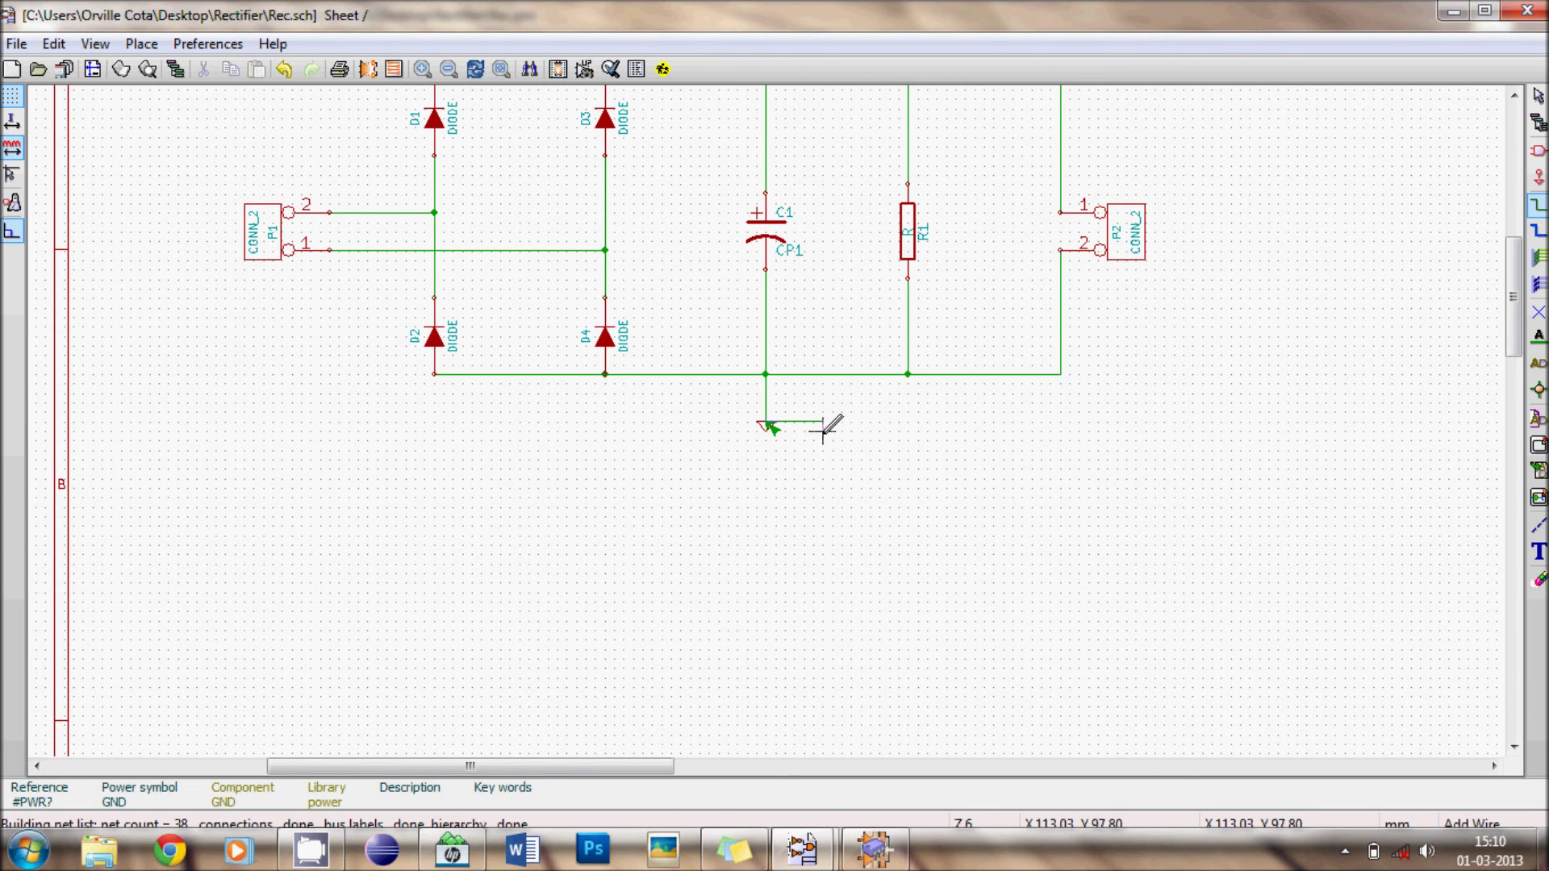
{"action": "key", "text": "Escape"}
{"action": "scroll", "coordinate": [823, 318], "scroll_direction": "down", "scroll_amount": 3}
{"action": "scroll", "coordinate": [759, 387], "scroll_direction": "up", "scroll_amount": 1}
{"action": "scroll", "coordinate": [767, 419], "scroll_direction": "up", "scroll_amount": 1}
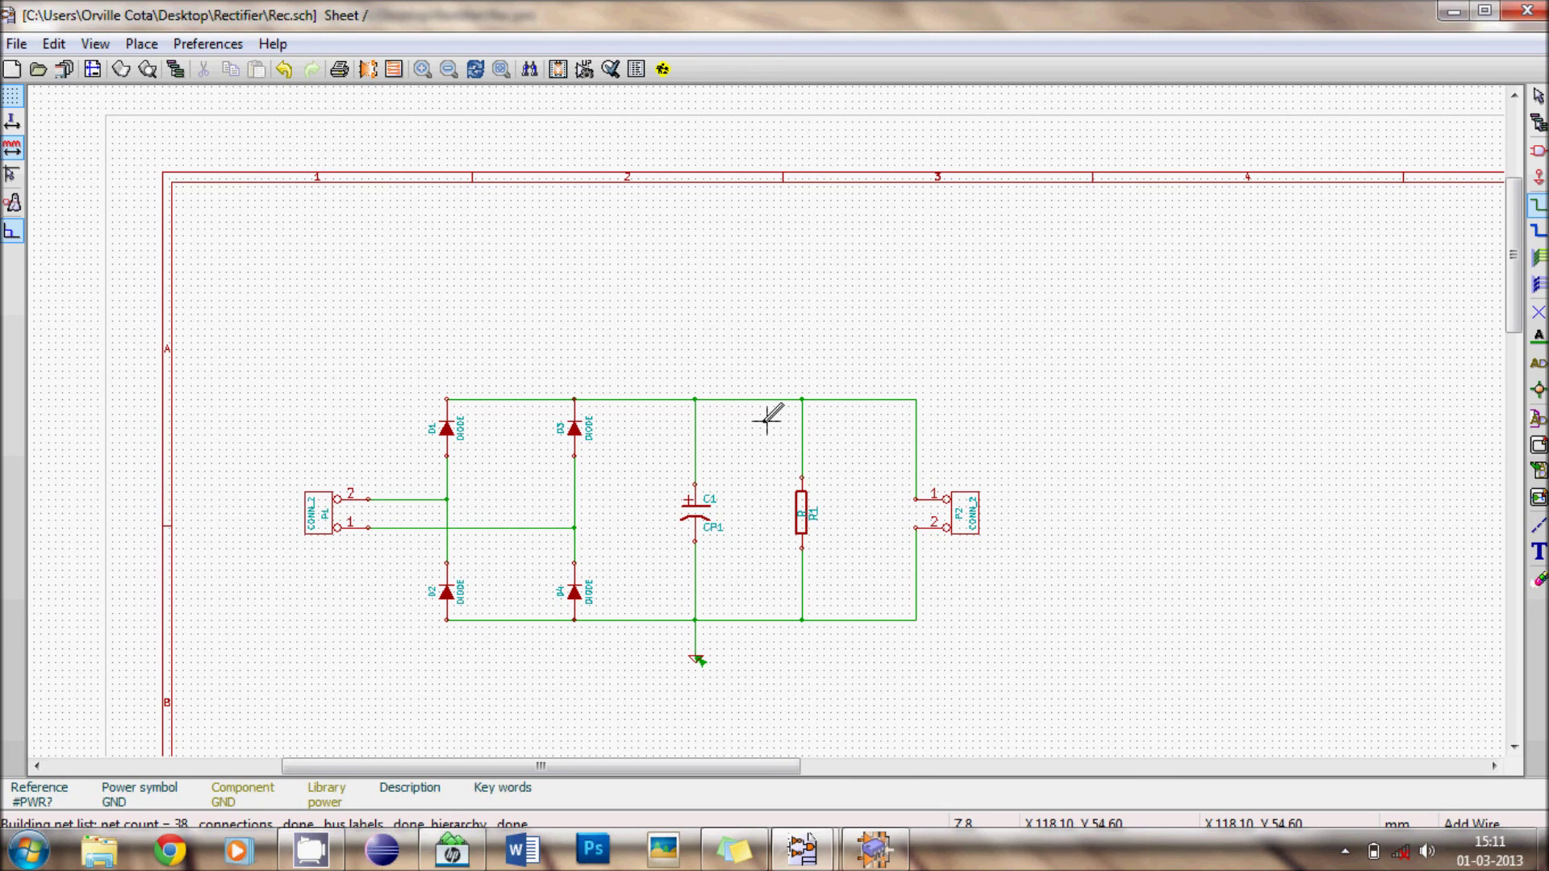
{"action": "left_click", "coordinate": [734, 849]}
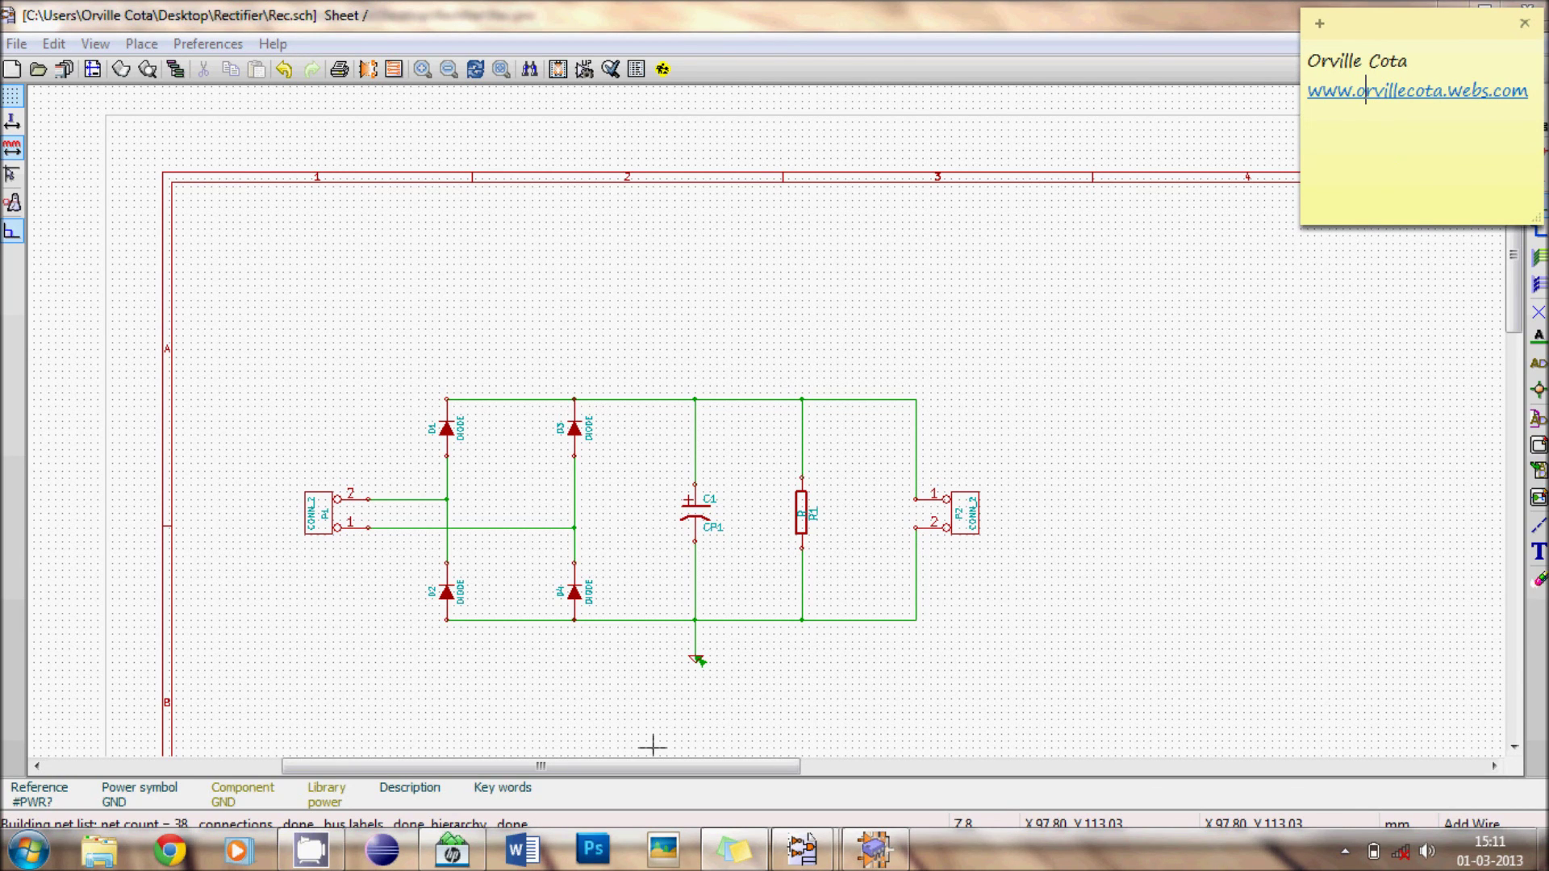
{"action": "left_click", "coordinate": [1165, 11]}
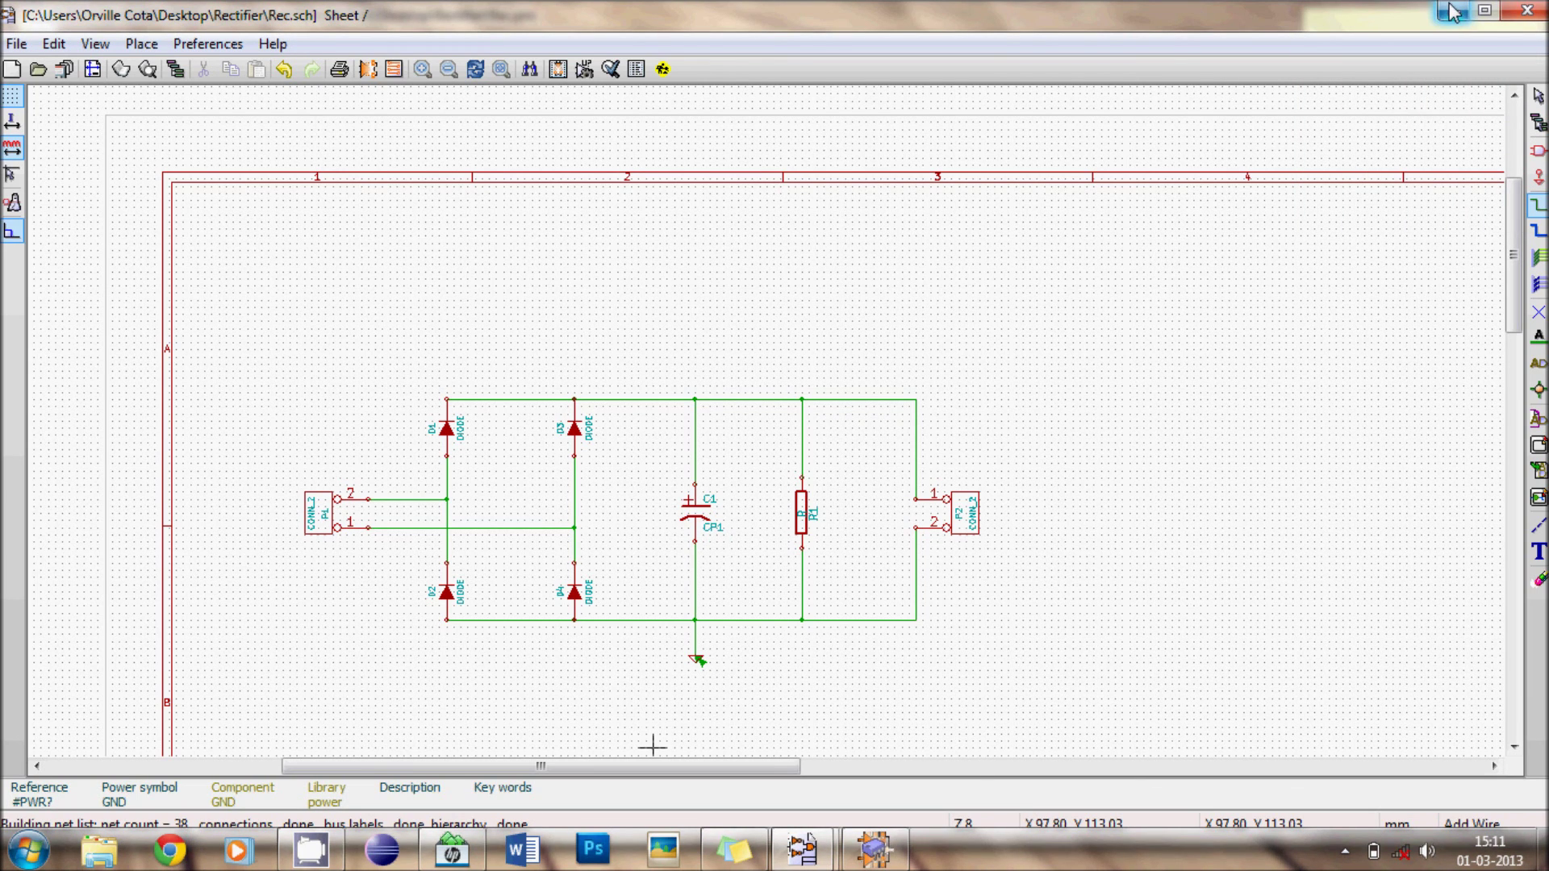